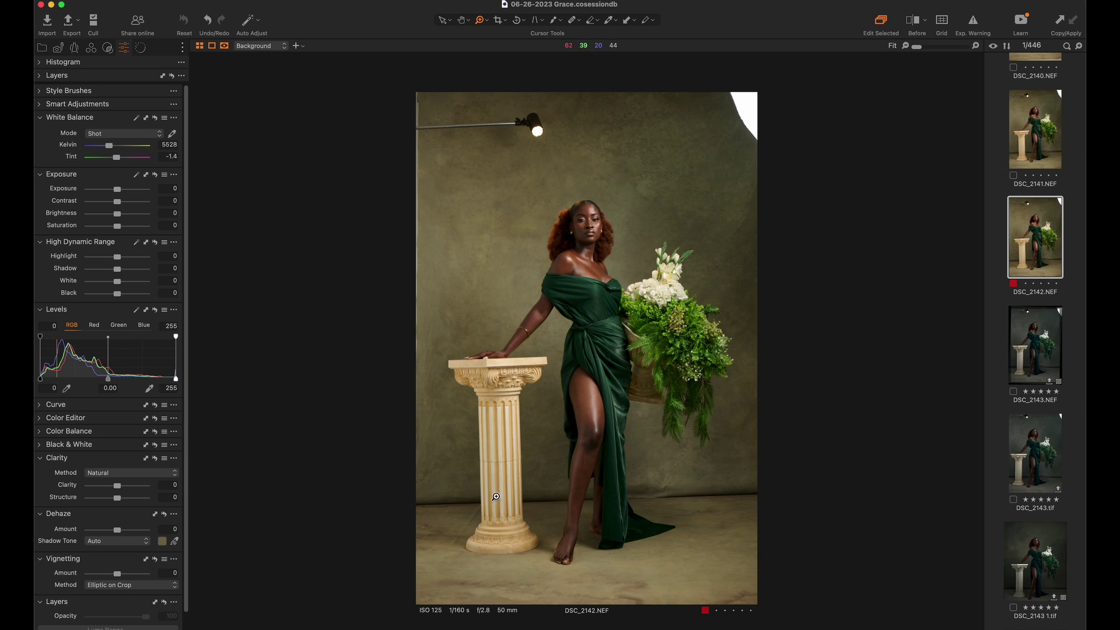
Straighten the portrait by levelling it along the line where the backdrop meets the floor.
key("r")
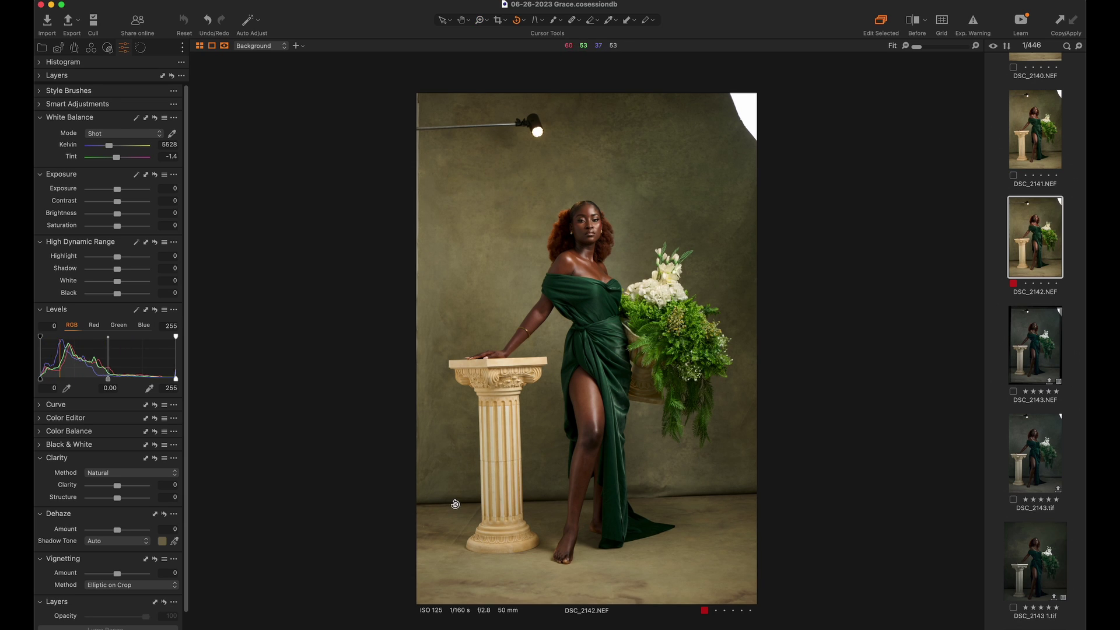
left_click_drag(421, 503, 811, 488)
left_click_drag(815, 489, 815, 490)
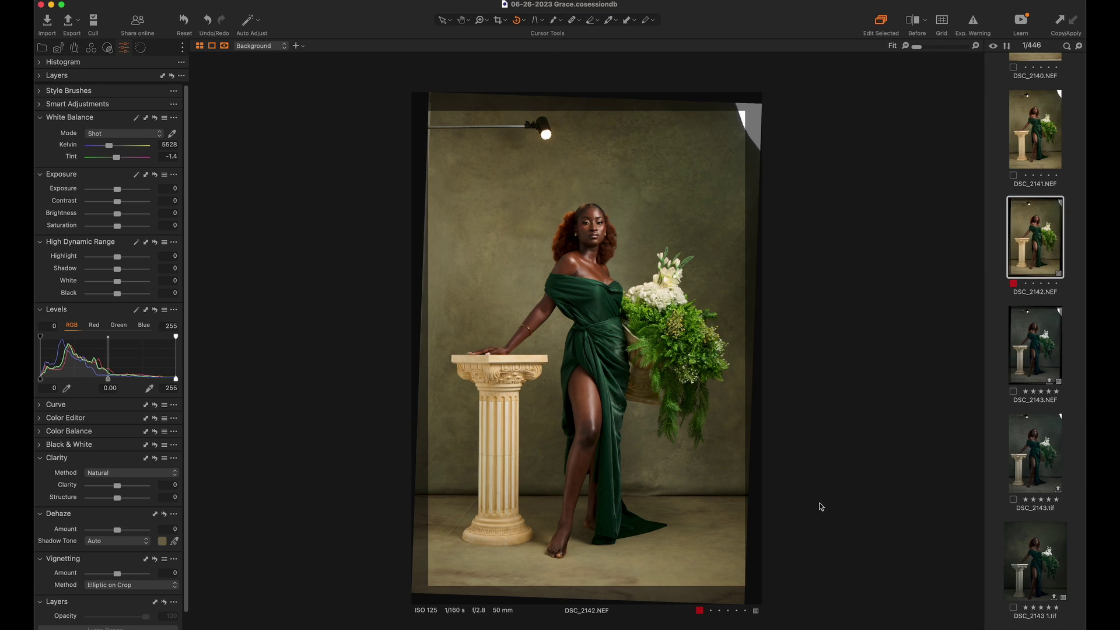
key("v")
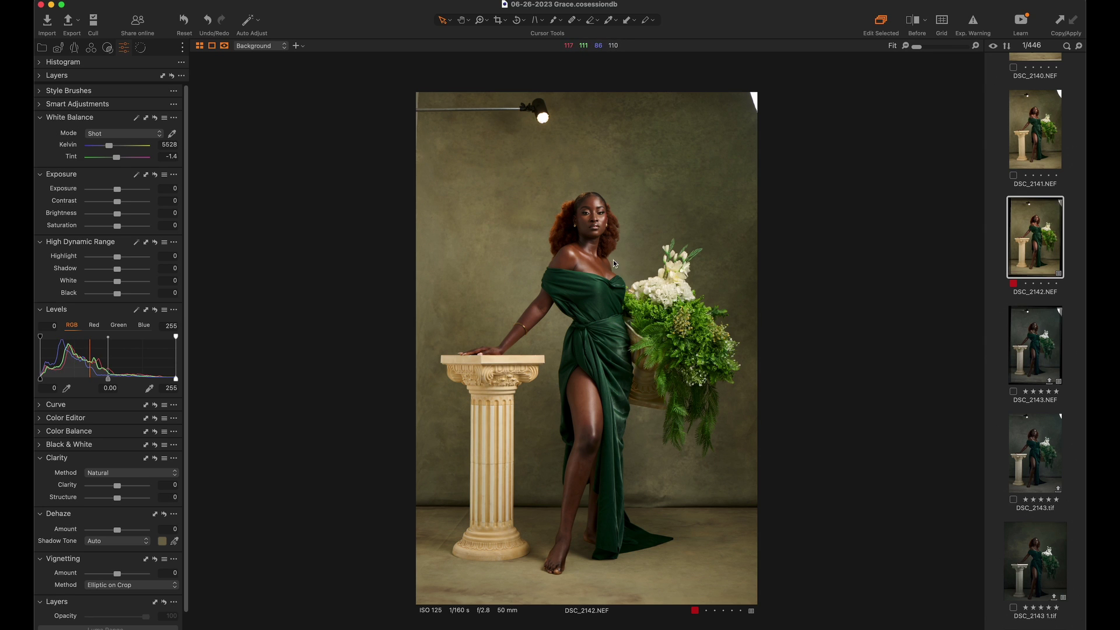
Examine the model's face and skin up close and return to the full photo.
key("z")
left_click_drag(514, 151, 698, 364)
left_click_drag(506, 195, 637, 407)
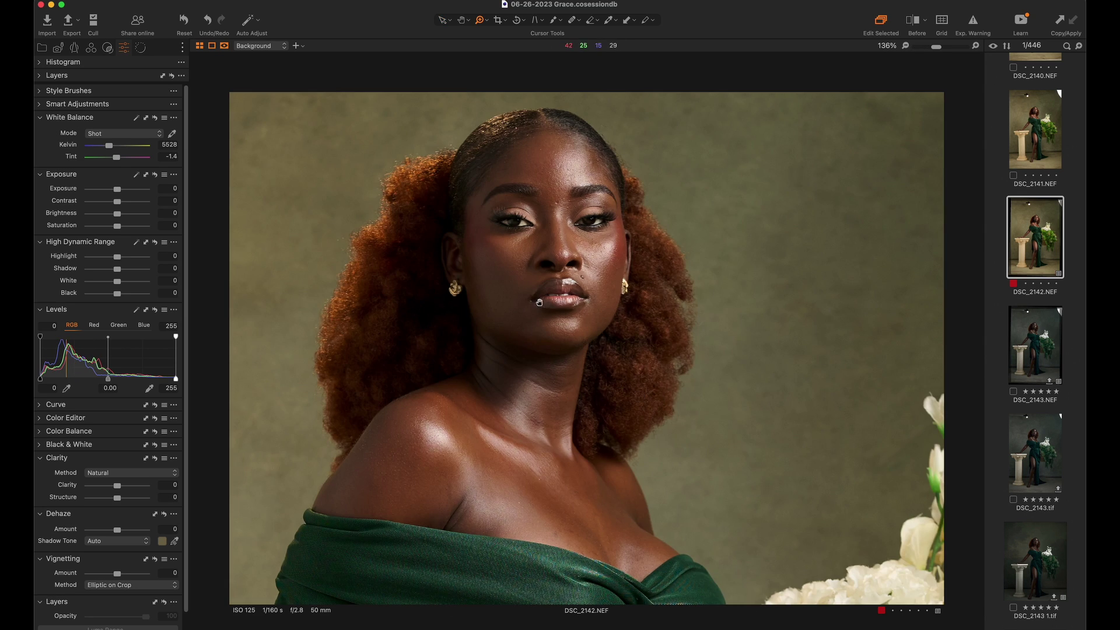
left_click_drag(511, 266, 637, 305)
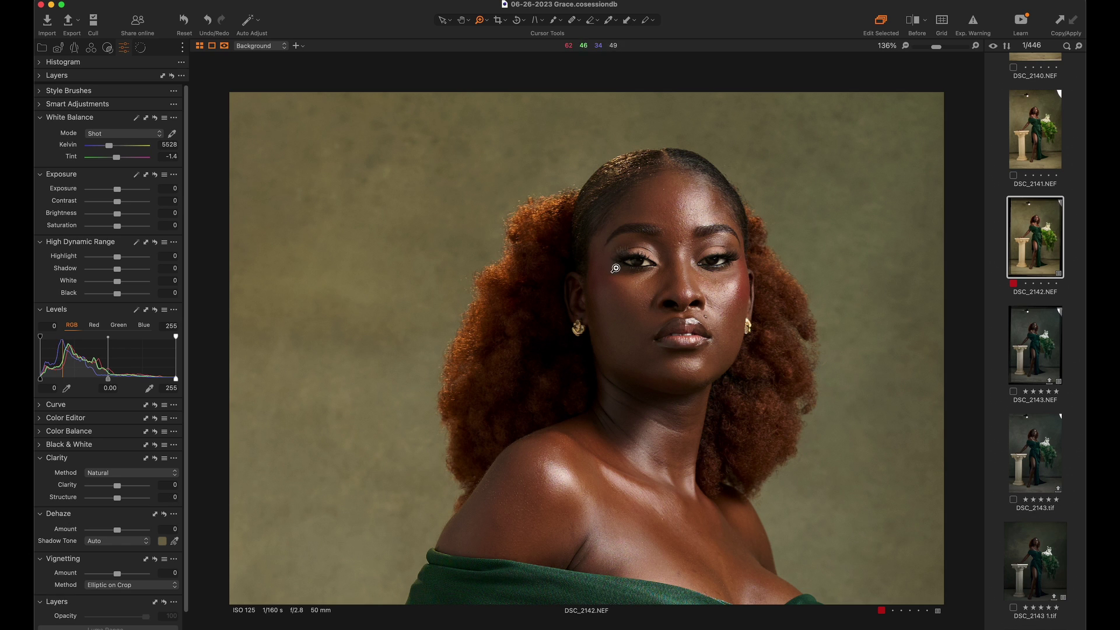
double_click(600, 287)
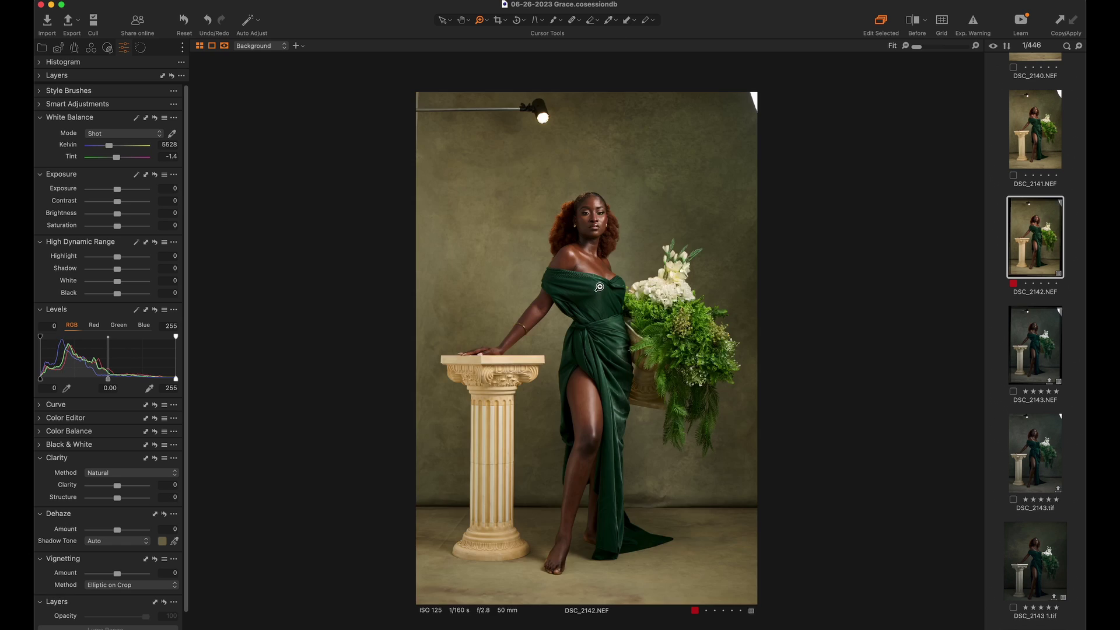
Change the photo's ICC profile to Leica M Monochrome Neutral and compare the result with the original.
left_click(77, 50)
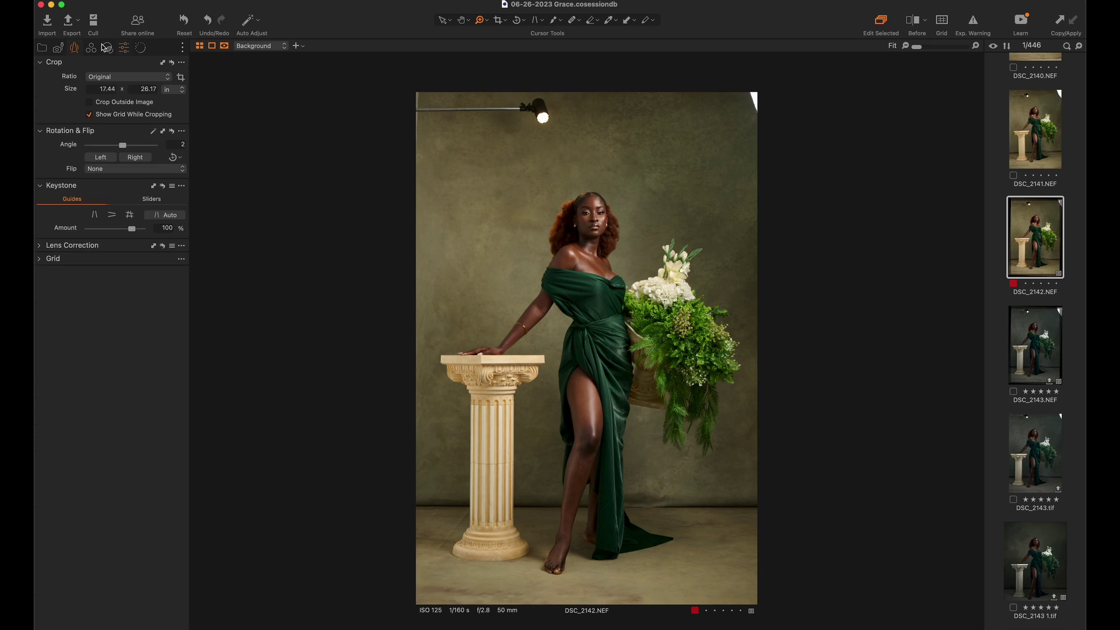
left_click(107, 48)
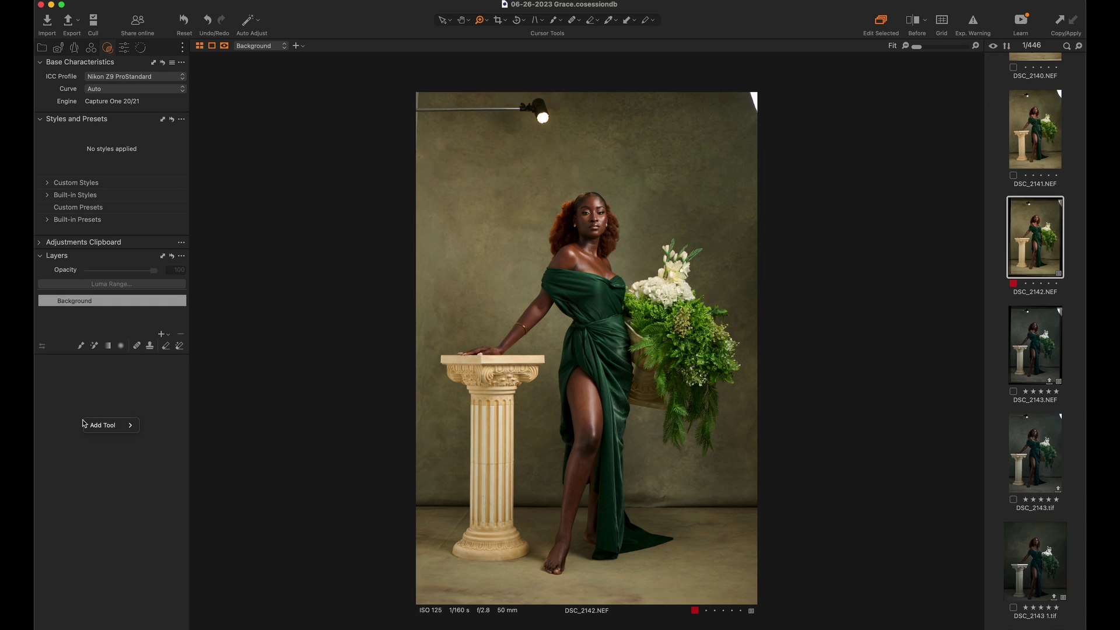
mouse_move(98, 428)
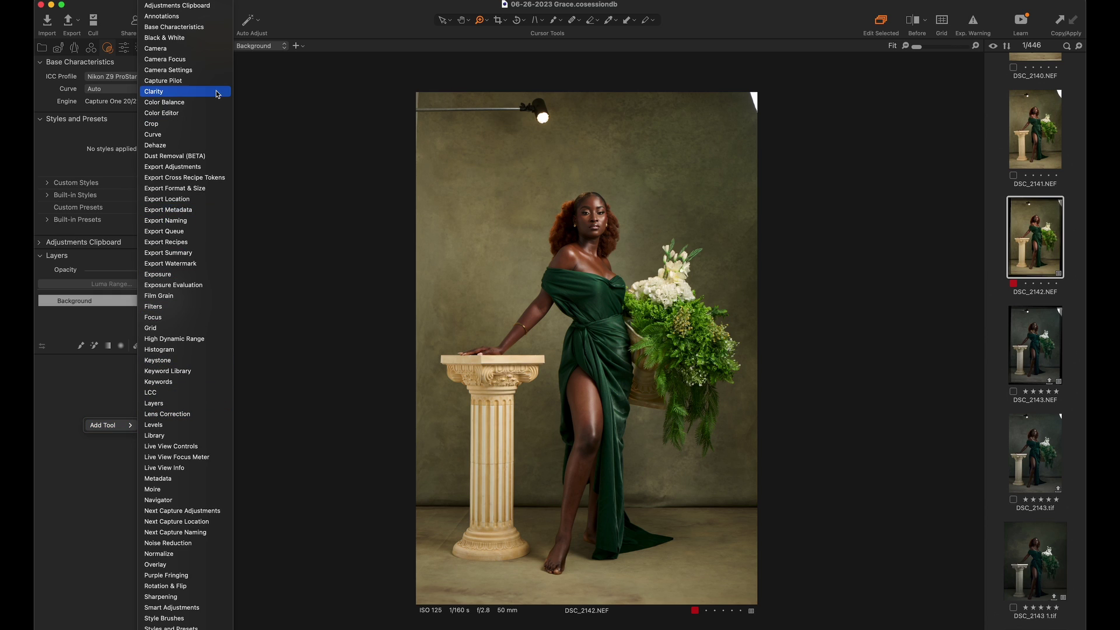
left_click(270, 180)
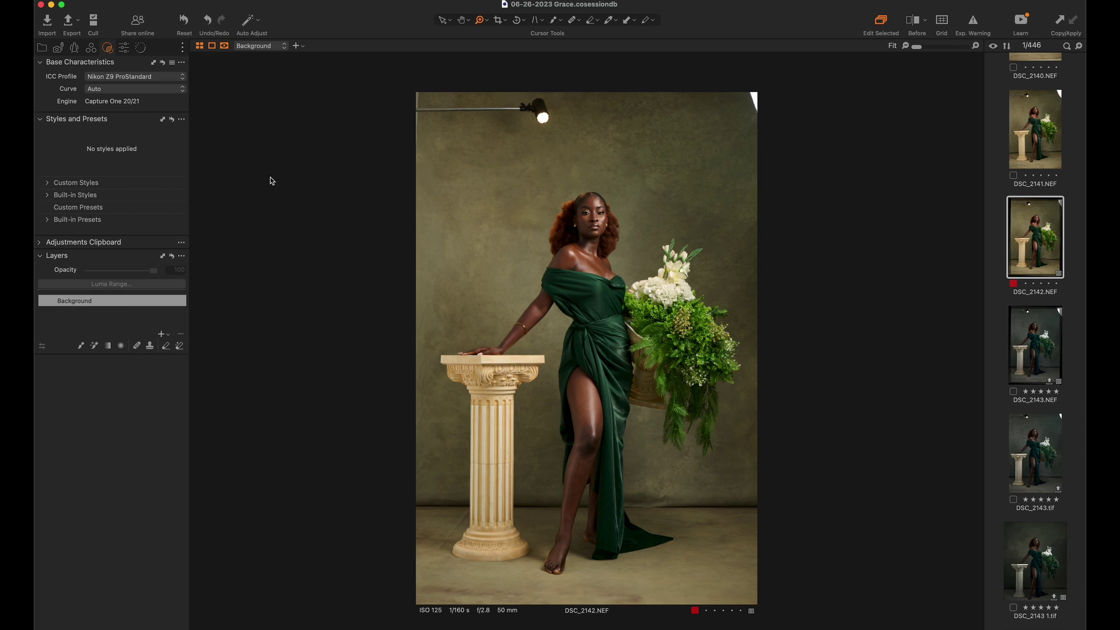
left_click(130, 77)
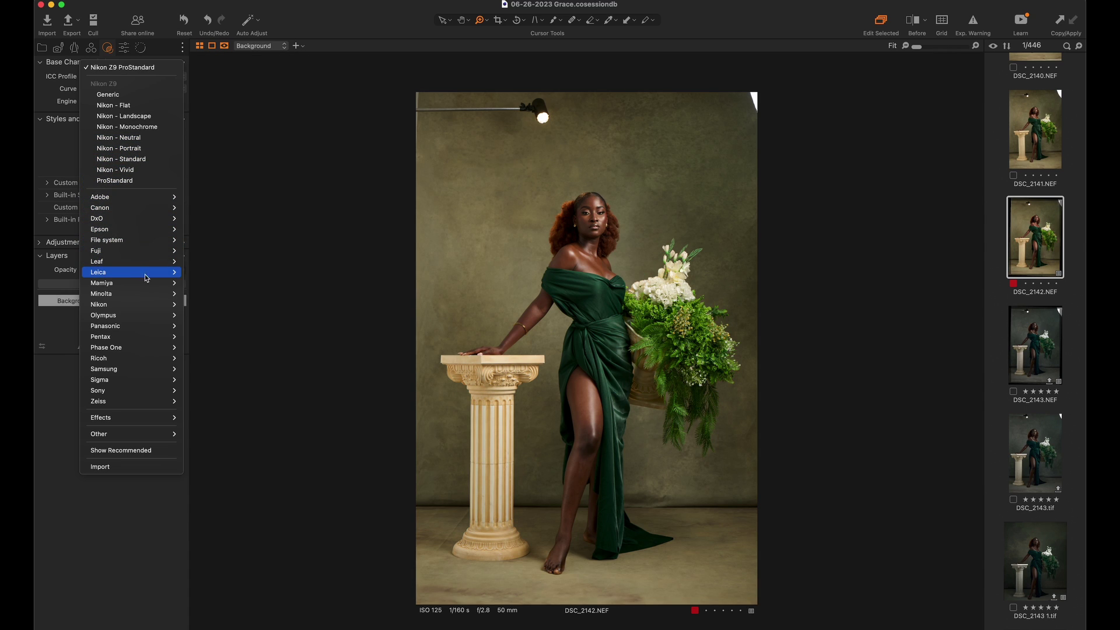
mouse_move(151, 275)
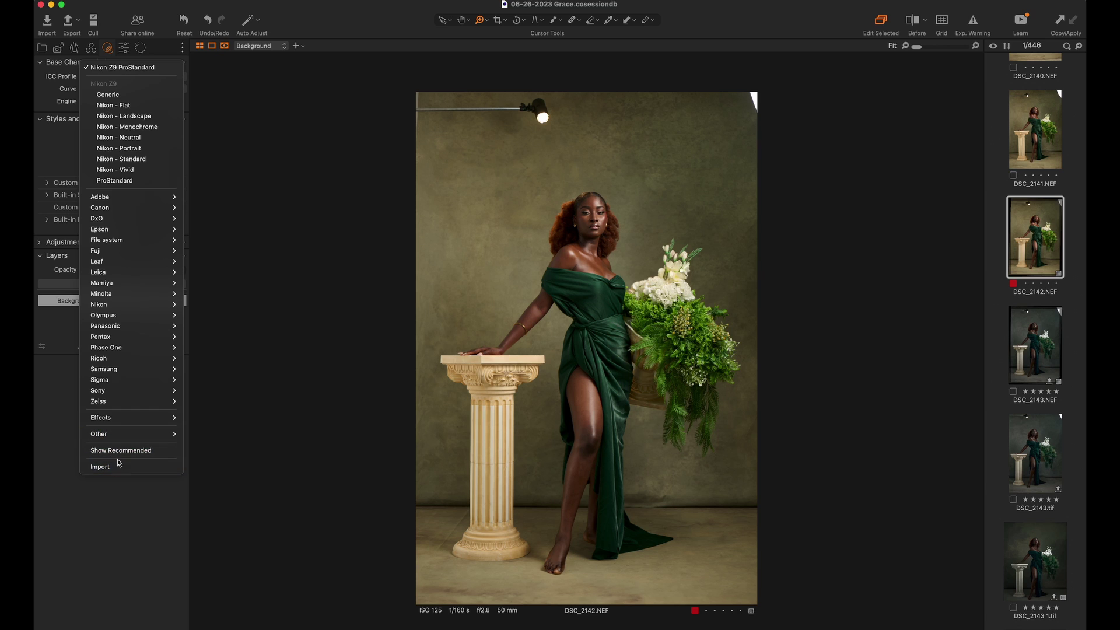
left_click(140, 452)
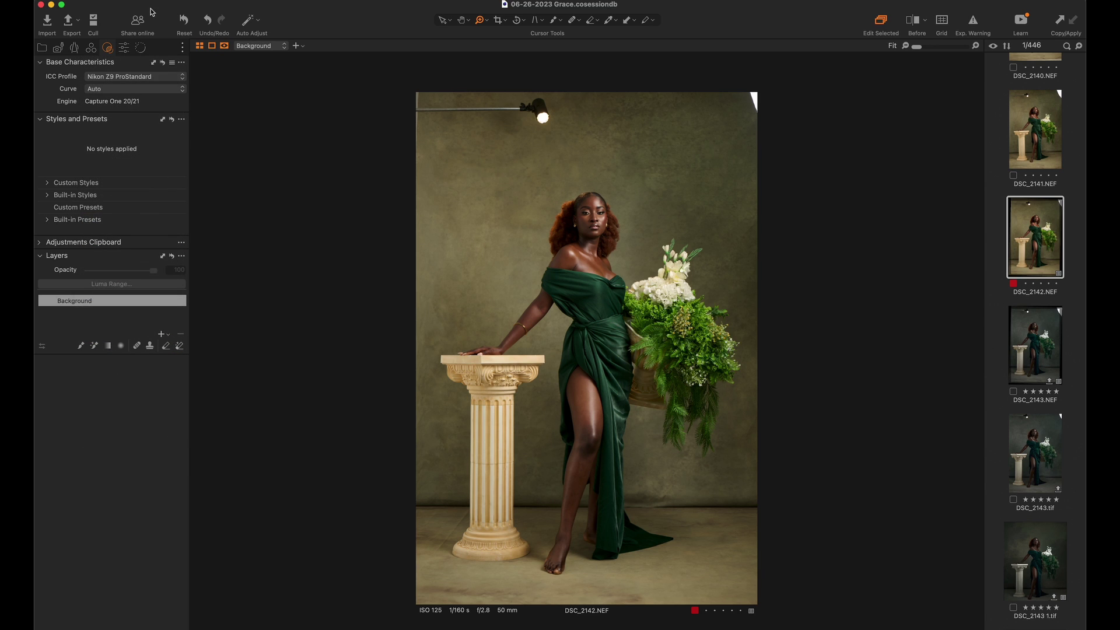
left_click(140, 78)
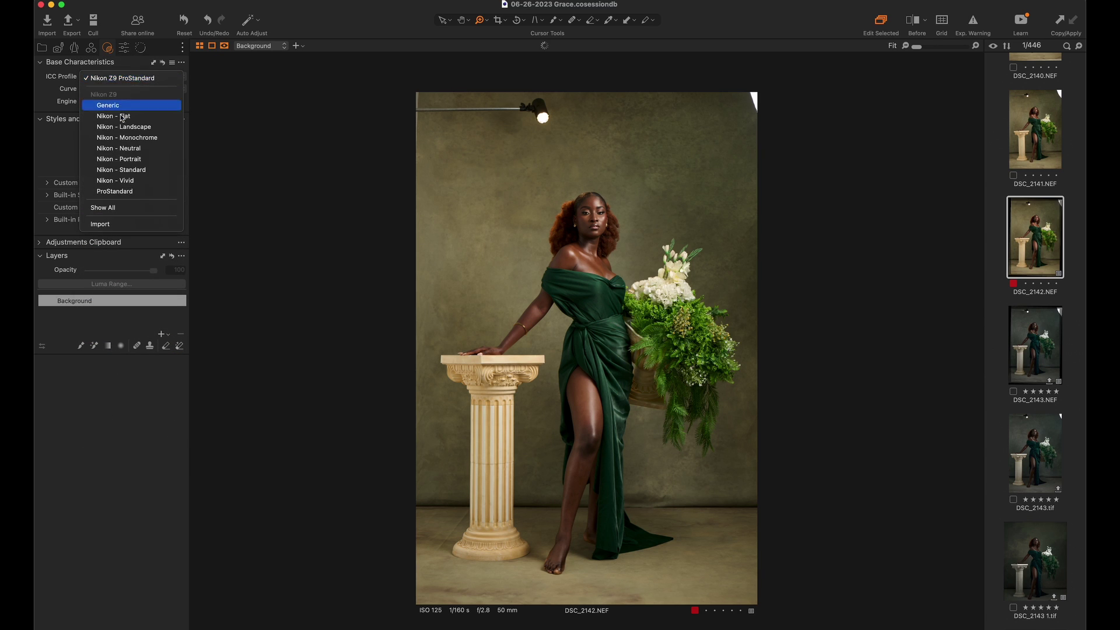
left_click(135, 209)
left_click(137, 78)
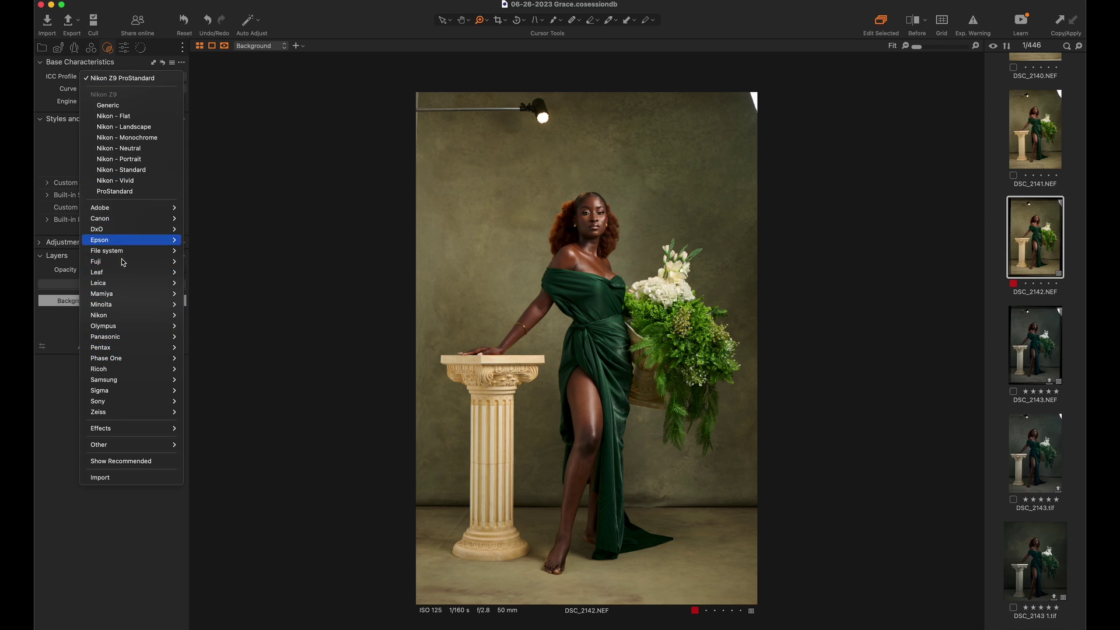
mouse_move(150, 300)
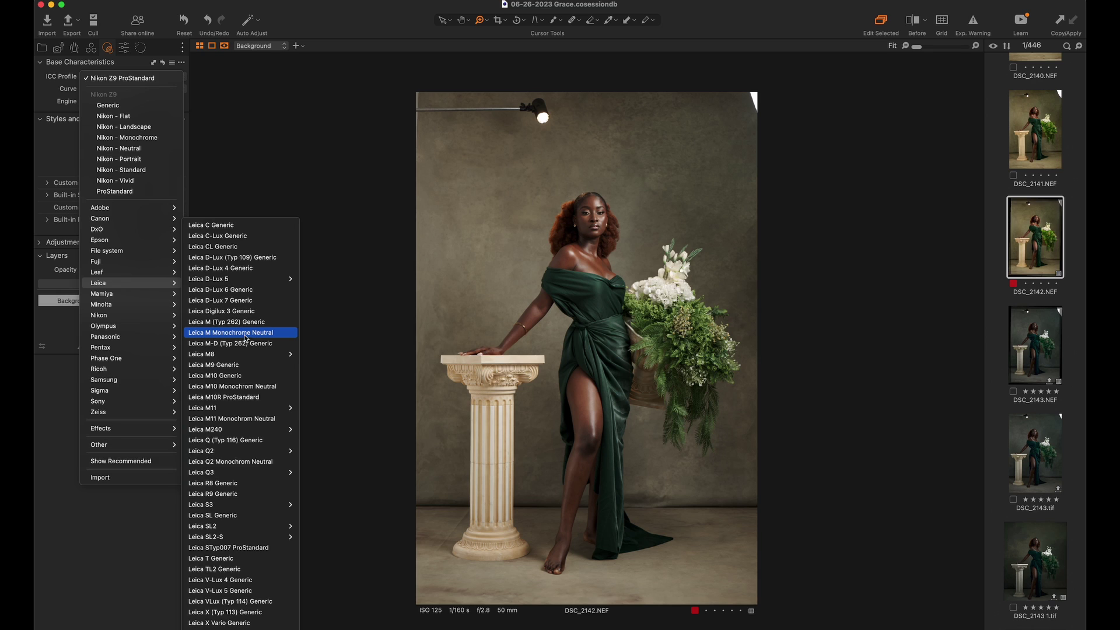
left_click(250, 333)
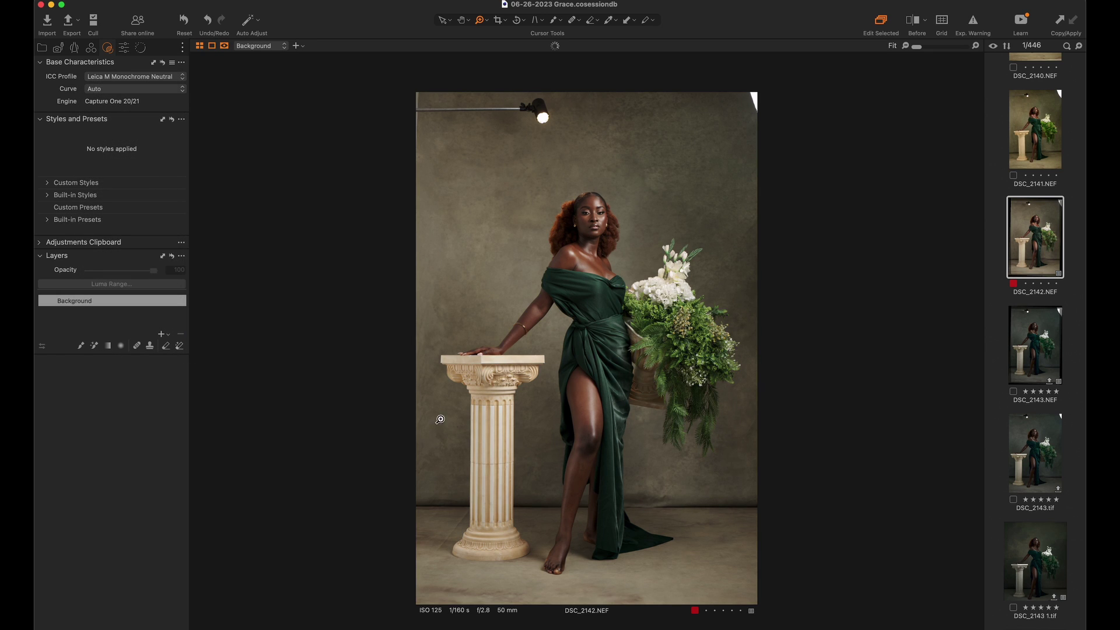
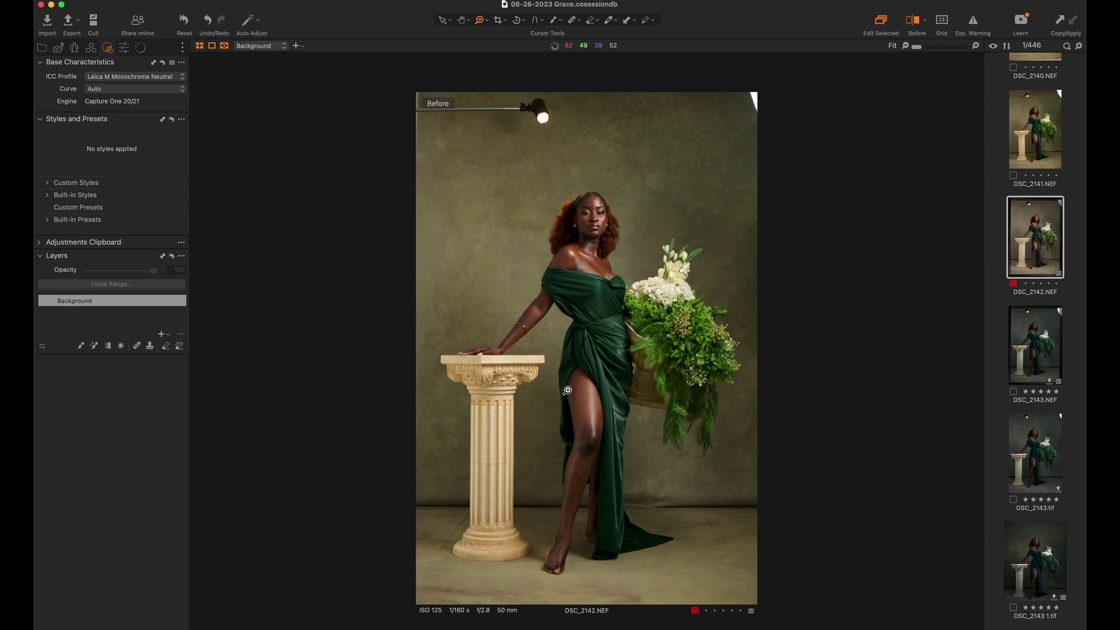
key("y")
key("y")
Cool the white balance to 4493 Kelvin, check the face up close, and compare the full photo with the original.
left_click(124, 49)
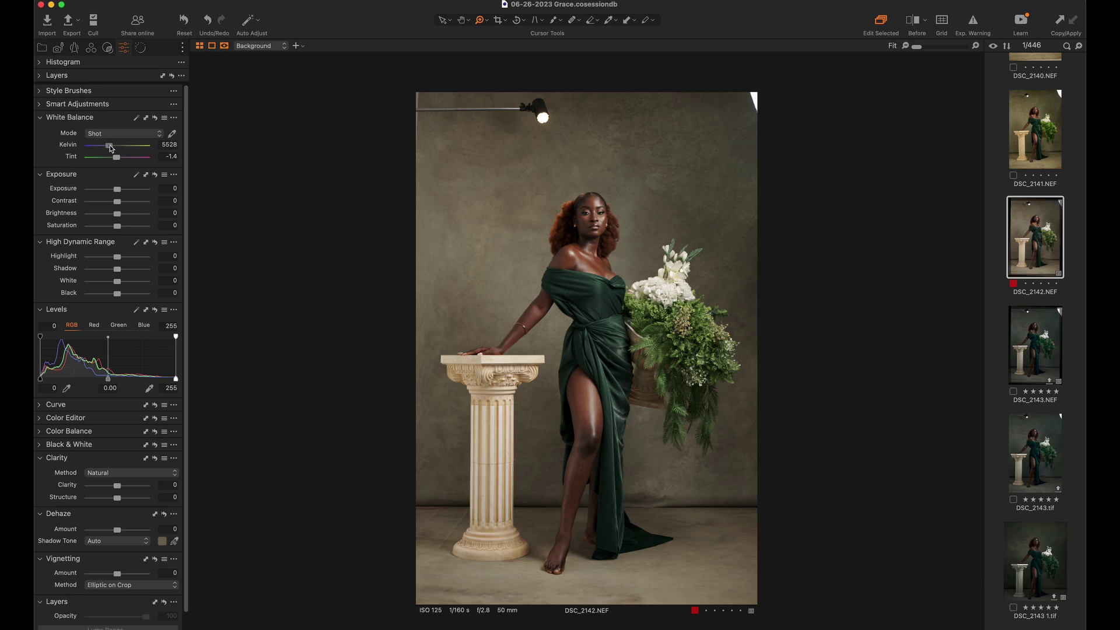
left_click_drag(110, 144, 106, 146)
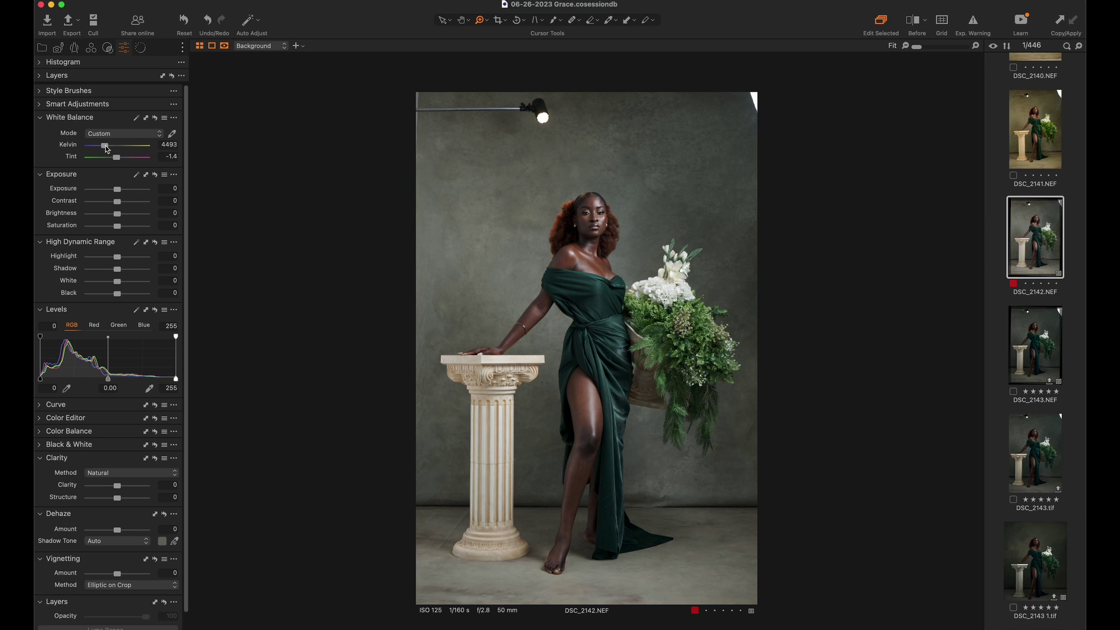
left_click_drag(533, 152, 681, 310)
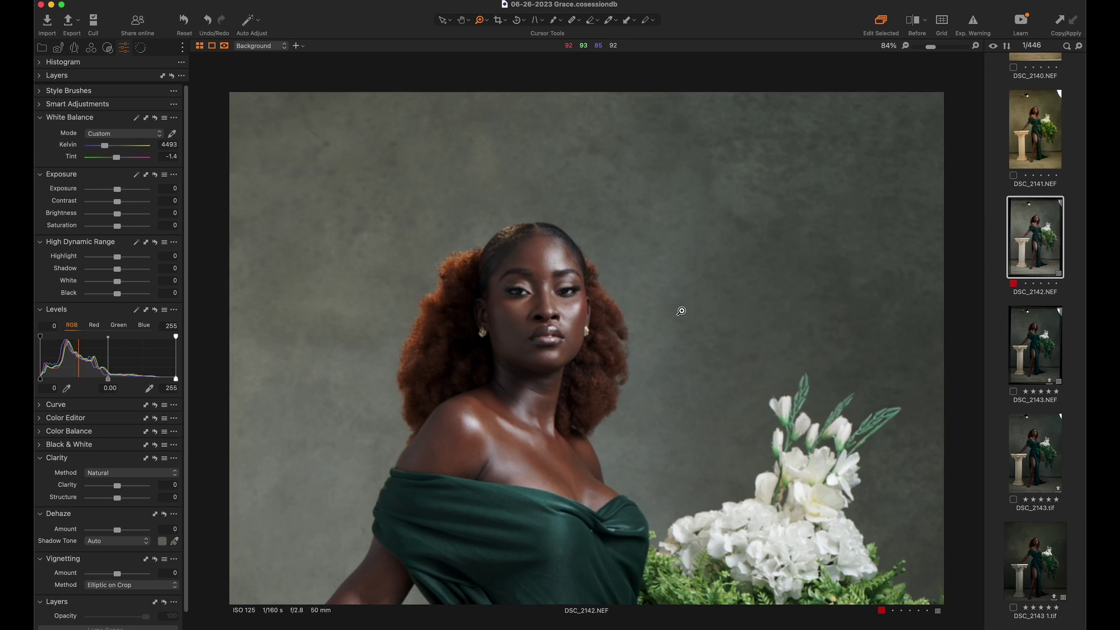
double_click(618, 324)
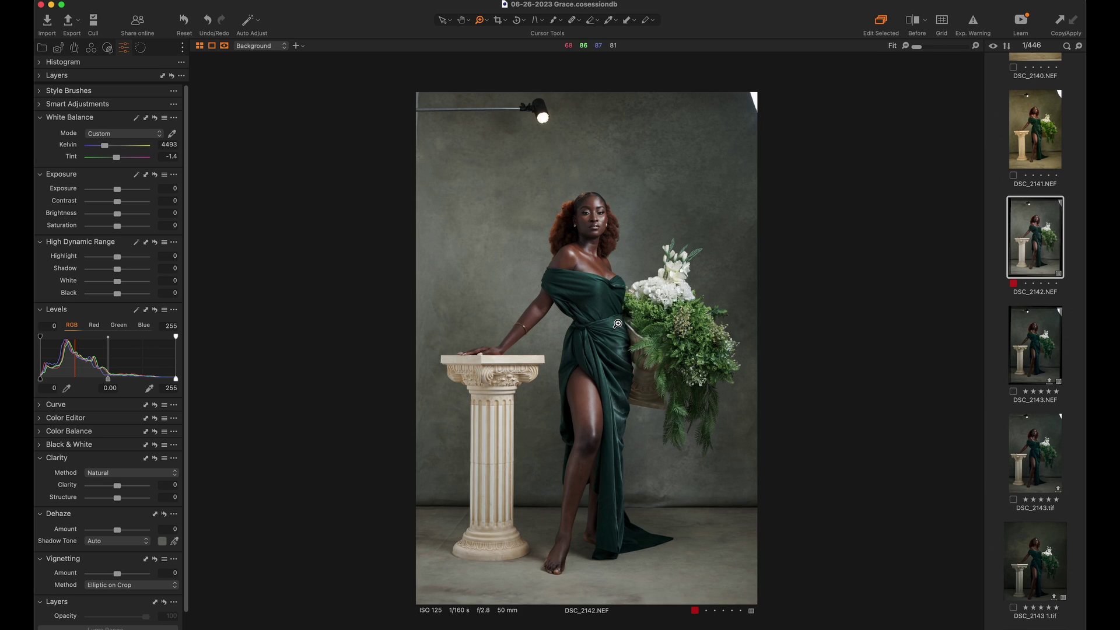
key("y")
key("y")
key("y")
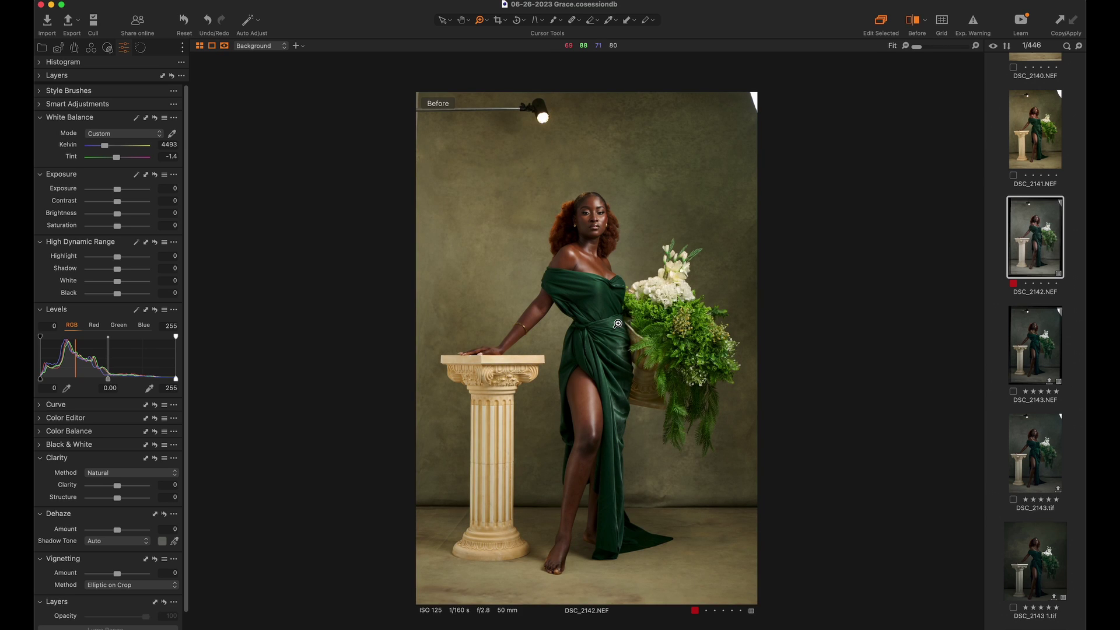
key("y")
key("y")
key("y")
Add a new adjustment layer and name it Skin.
left_click(298, 47)
scroll(74, 545, "down", 3)
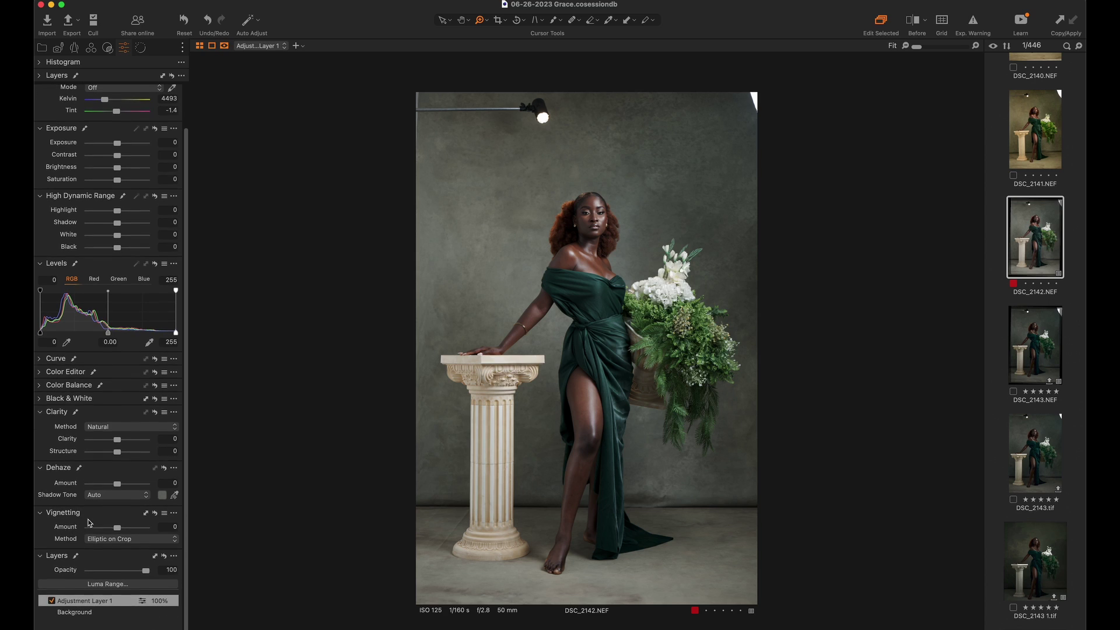
double_click(92, 603)
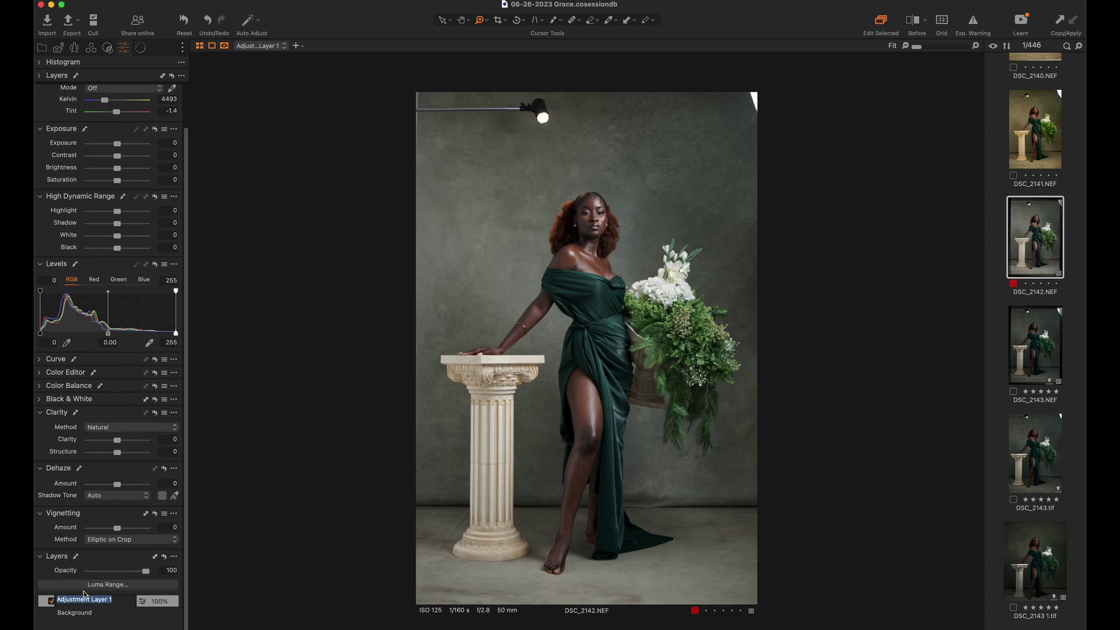
type("SK")
key("Return")
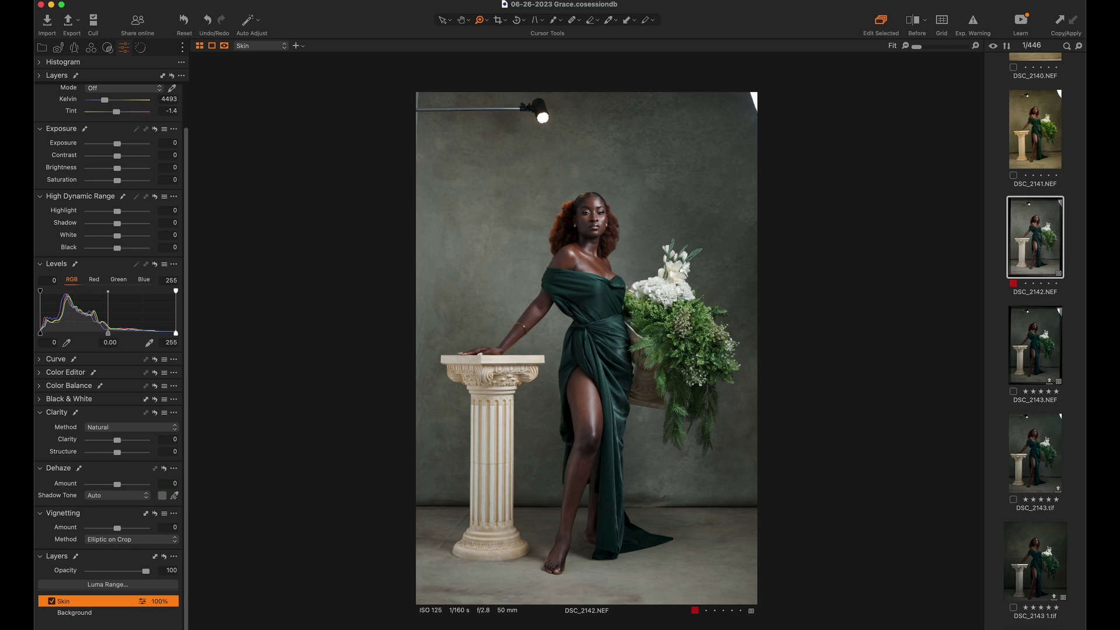
Mask the skin of the face, chest and shoulder on the Skin layer with the Magic Brush.
left_click_drag(538, 190, 646, 354)
key("b")
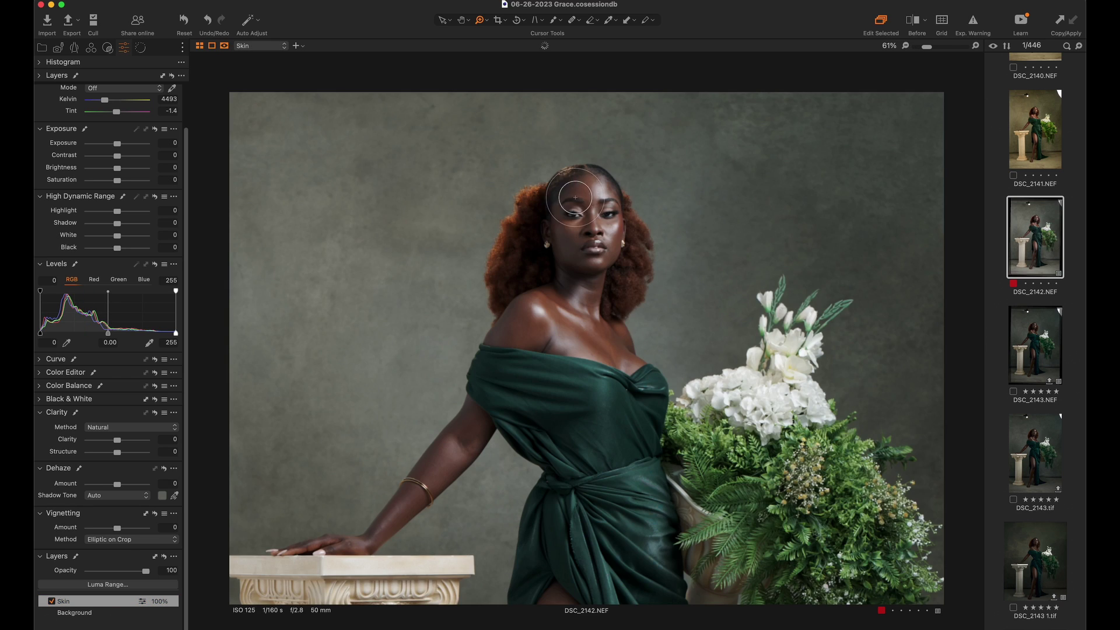
left_click(560, 21)
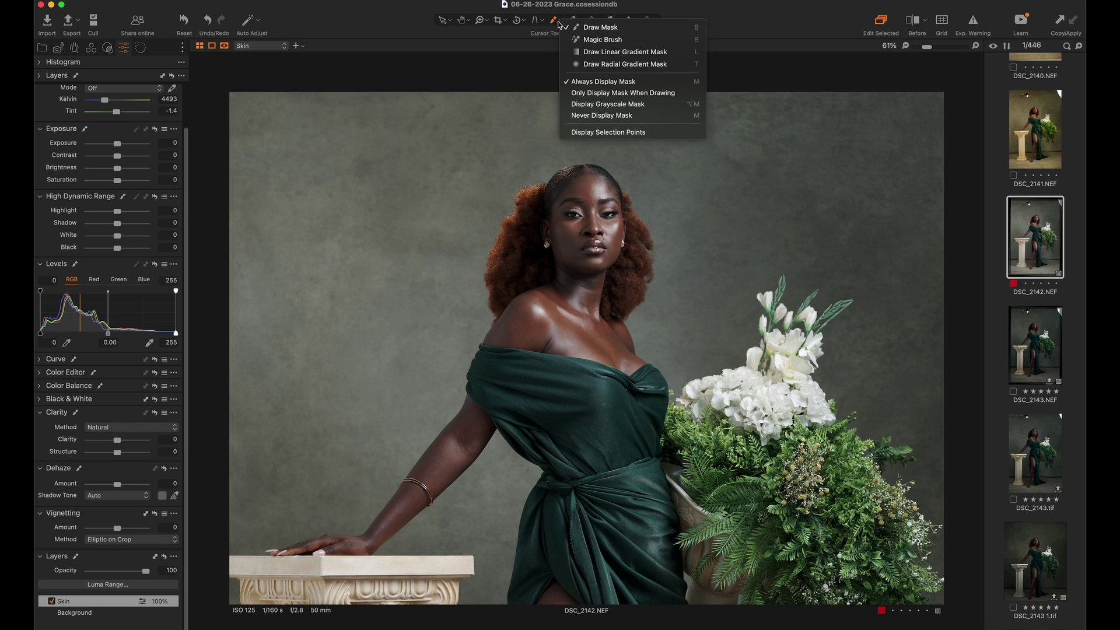
left_click(603, 40)
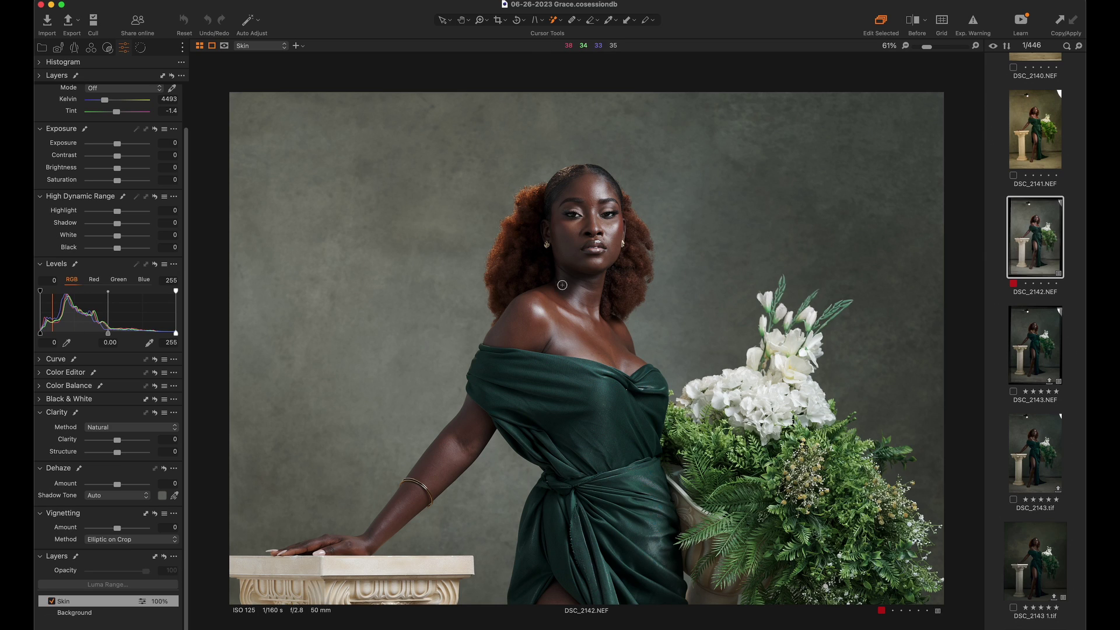
mouse_move(562, 285)
left_mouse_down()
mouse_move(583, 236)
mouse_move(574, 250)
mouse_move(567, 223)
mouse_move(569, 248)
left_mouse_up()
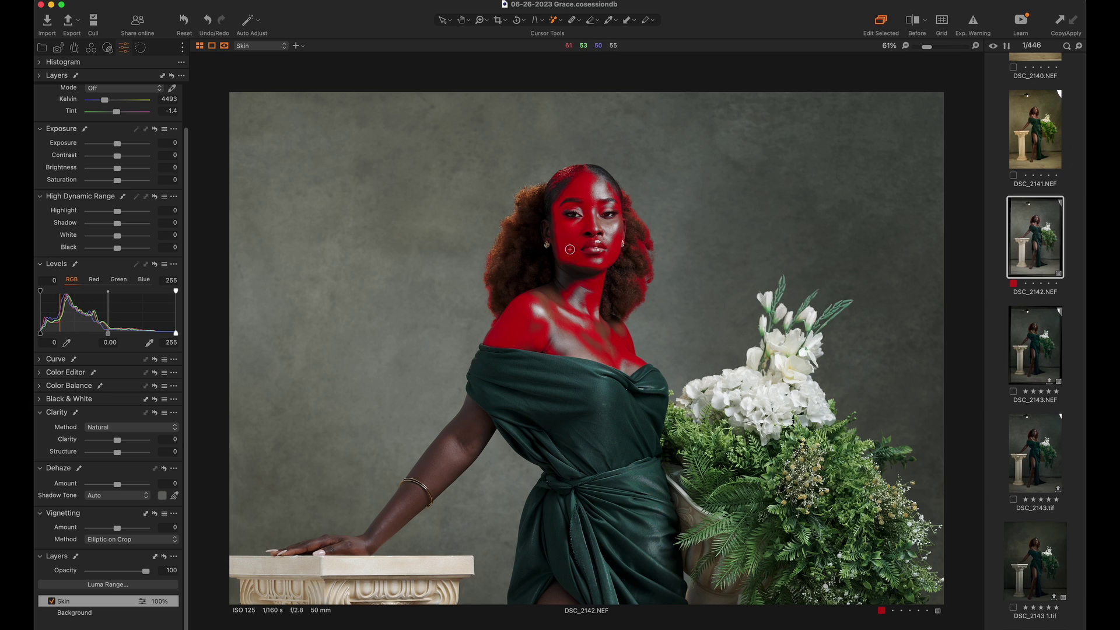
key("super+z")
left_click_drag(576, 229, 566, 257)
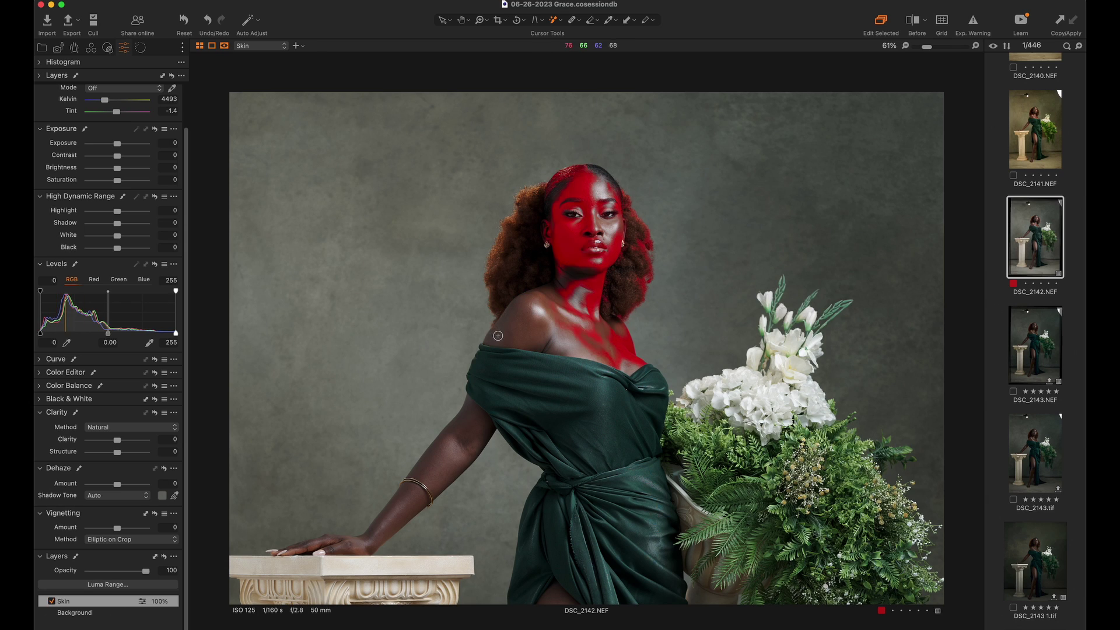
left_click(608, 225)
left_click(599, 221)
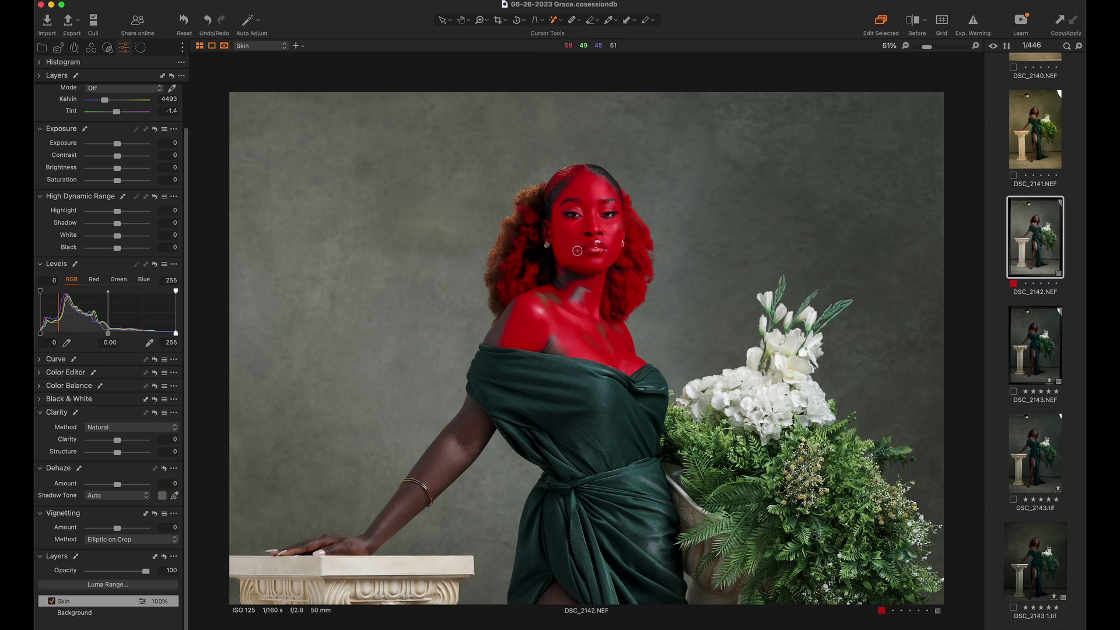
Try to extend the Magic Brush mask over the unmasked patches of the neck, and undo these strokes.
left_click(564, 292)
left_click(579, 298)
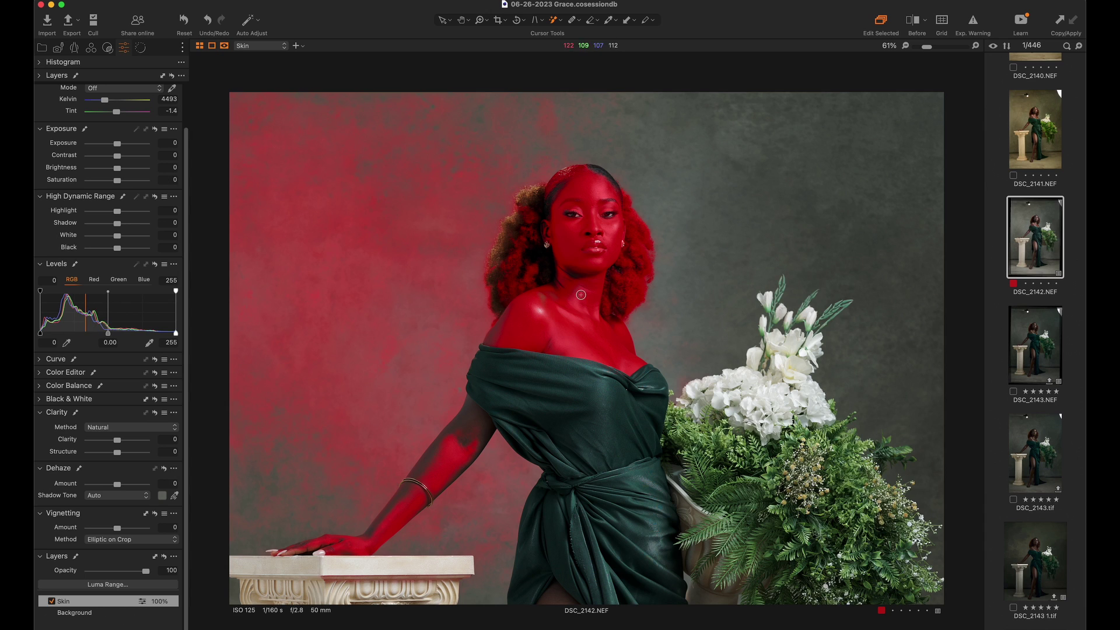
left_click(582, 294)
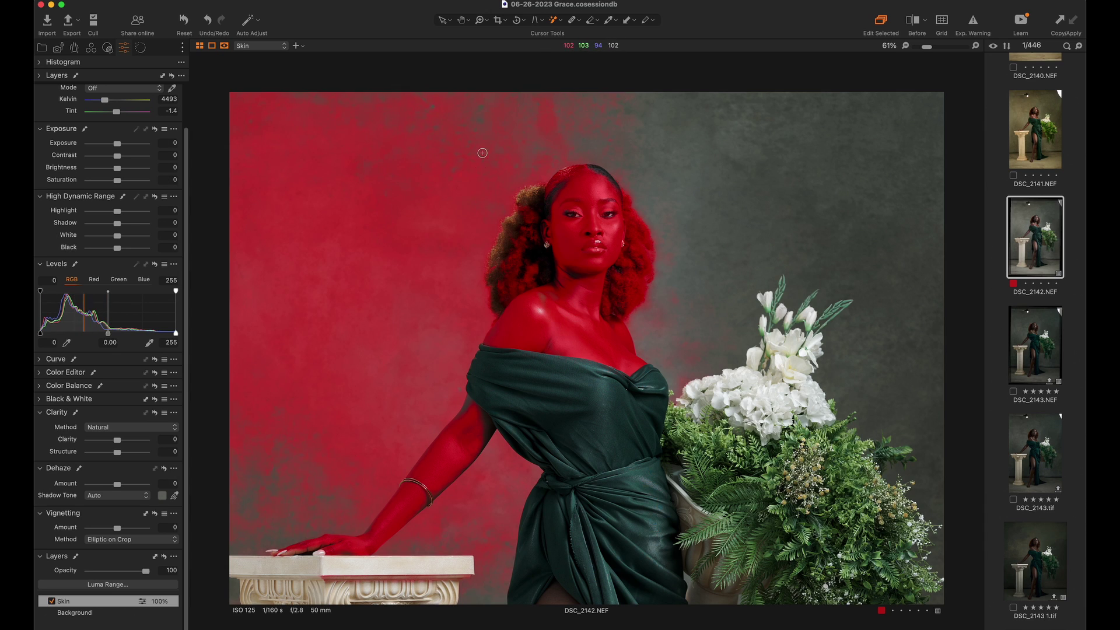
key("super+z")
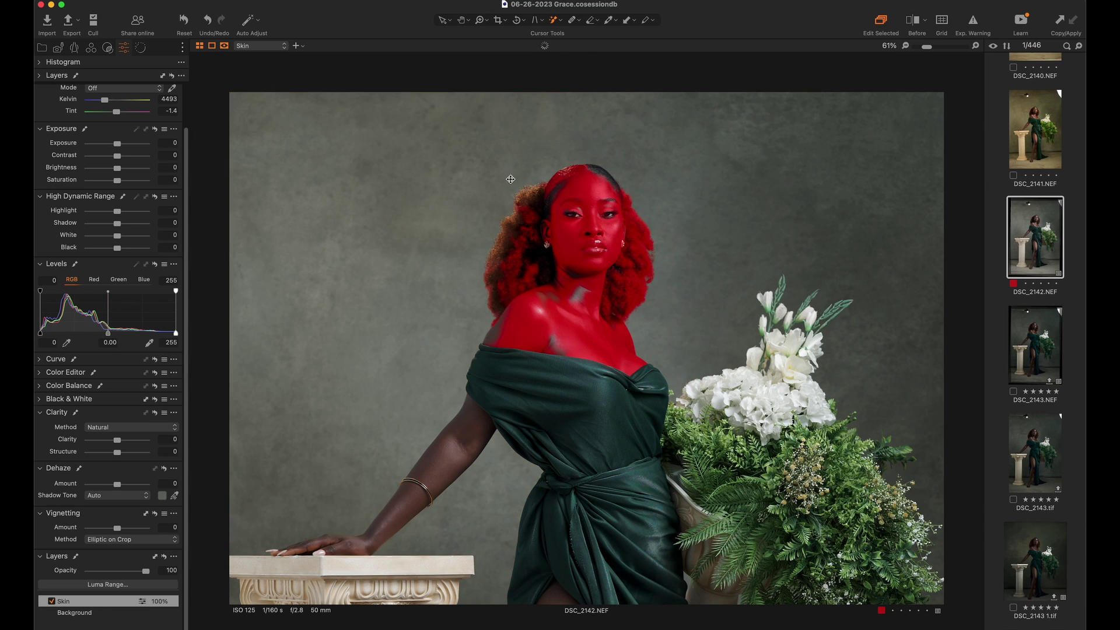
Adjust the Magic Brush and fill the mask gaps on the neck, shoulder, chest and hairline on the Skin layer.
right_click(585, 291)
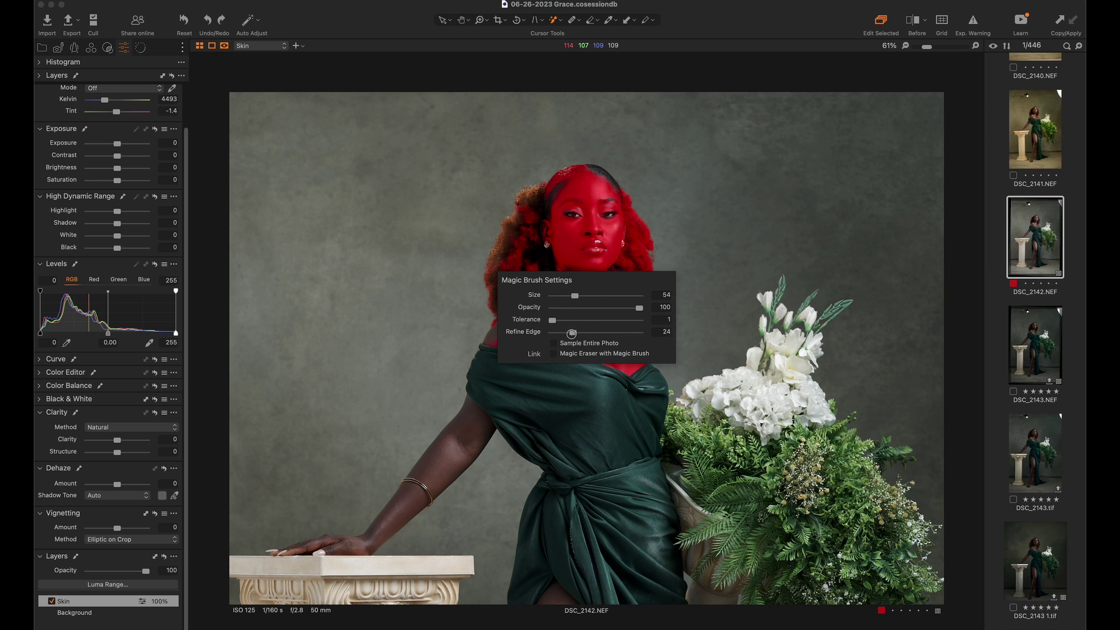
left_click(575, 300)
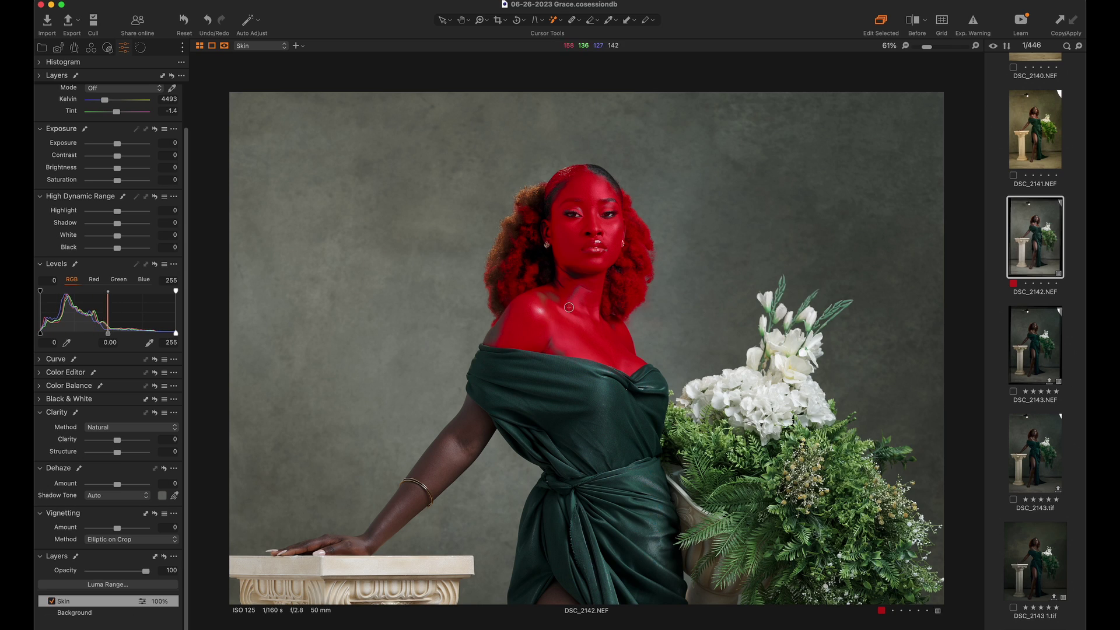
left_click(569, 306)
left_click(496, 337)
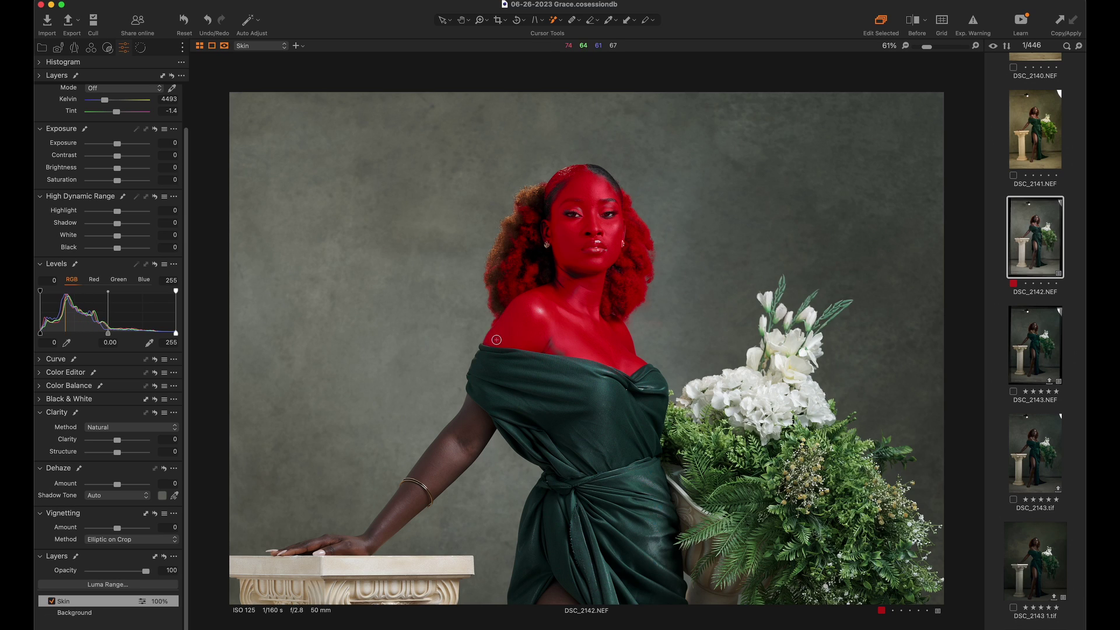
left_click(560, 346)
left_click(569, 275)
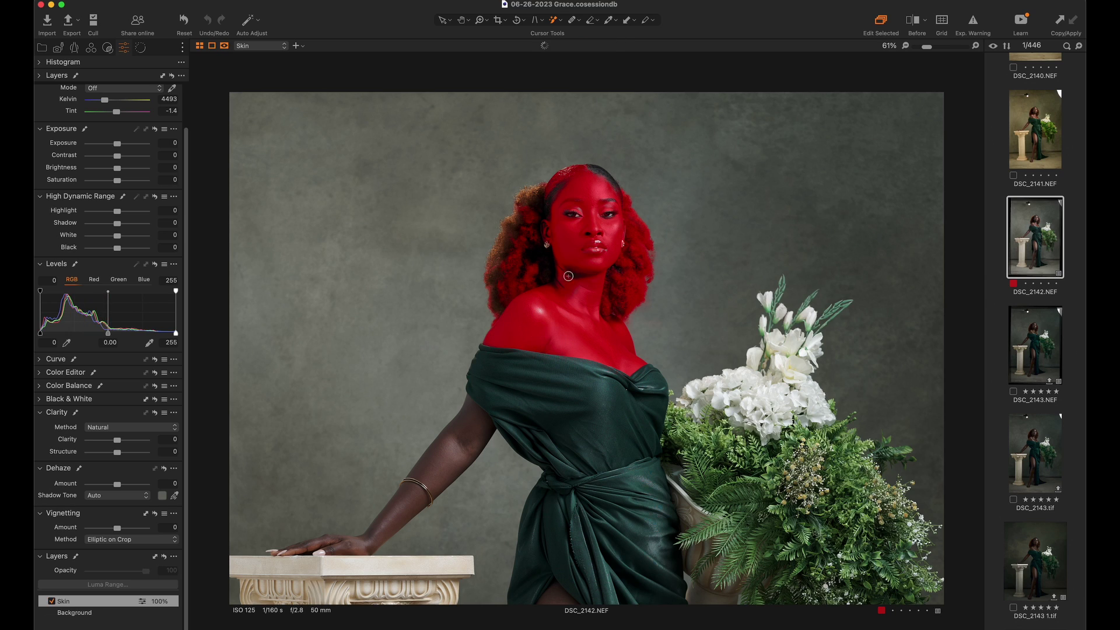
left_click(572, 275)
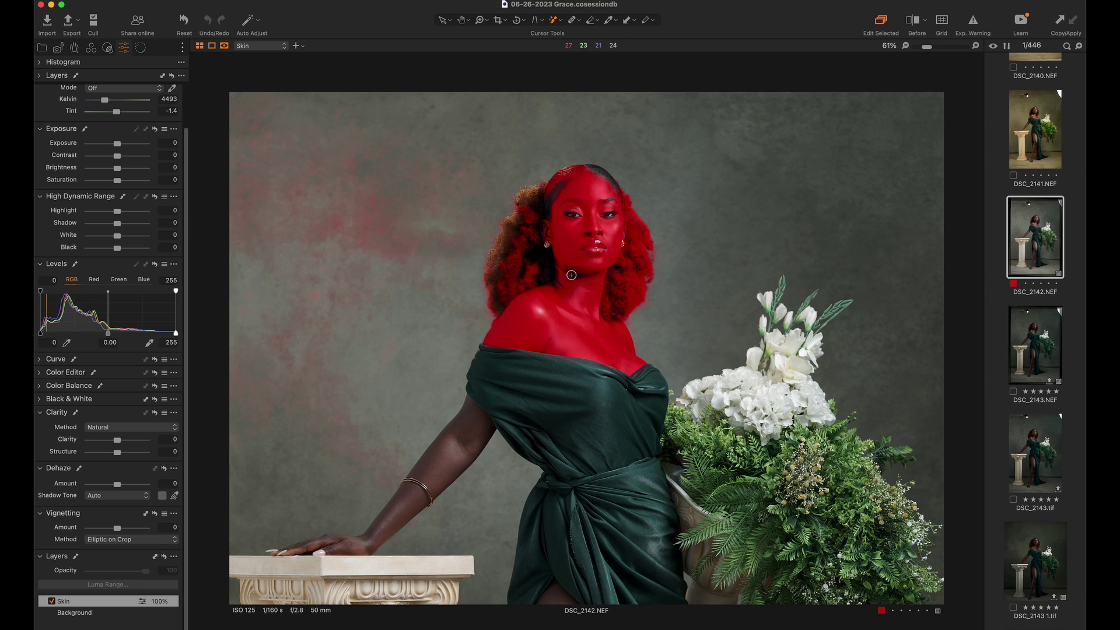
left_click(608, 190)
Extend the Skin layer's mask over the arm and hand with the Magic Brush, and check the arm's mask up close.
scroll(495, 302, "down", 5)
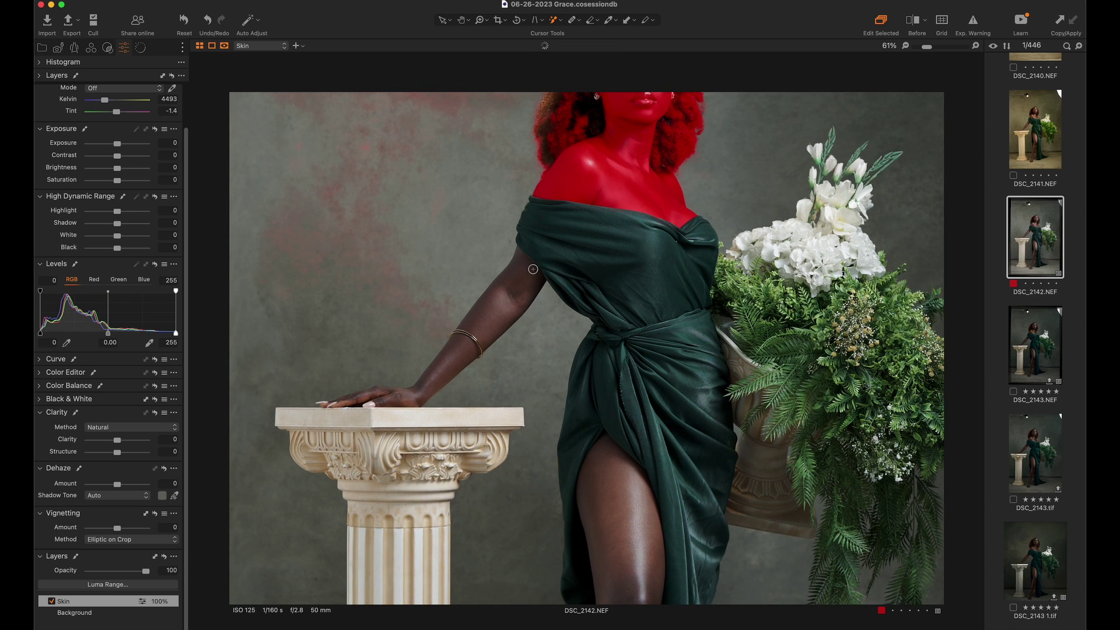
left_click(494, 303)
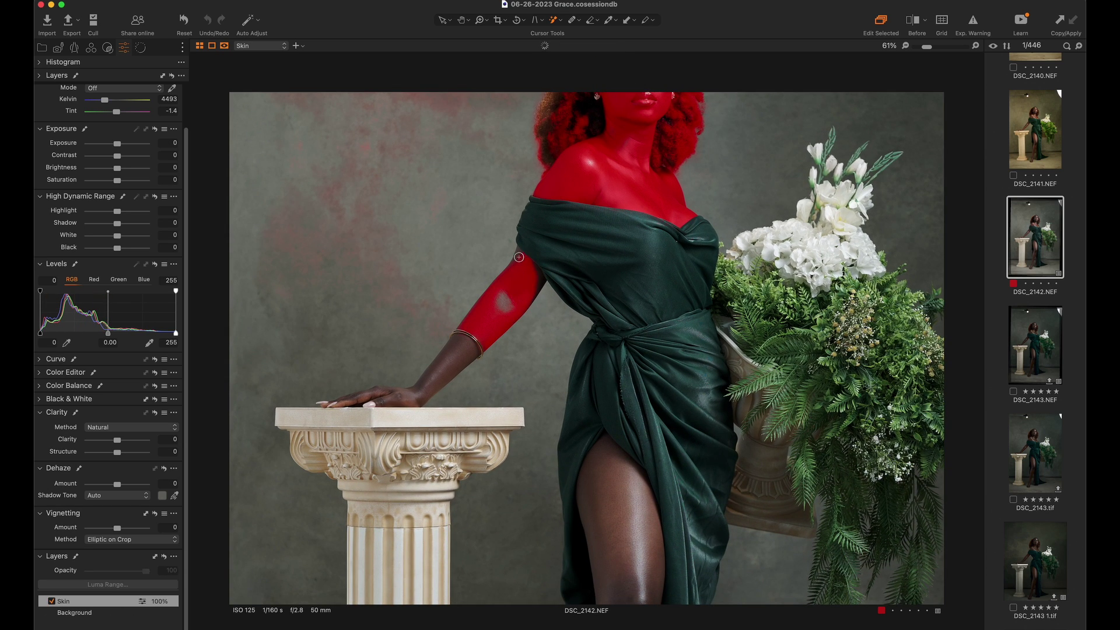
left_click(507, 302)
mouse_move(458, 351)
left_mouse_down()
mouse_move(416, 394)
mouse_move(389, 402)
left_mouse_up()
mouse_move(478, 355)
left_mouse_down()
mouse_move(485, 338)
mouse_move(478, 346)
left_mouse_up()
left_click_drag(535, 287, 532, 294)
mouse_move(532, 294)
left_mouse_down()
mouse_move(520, 307)
mouse_move(570, 356)
left_mouse_up()
key("z")
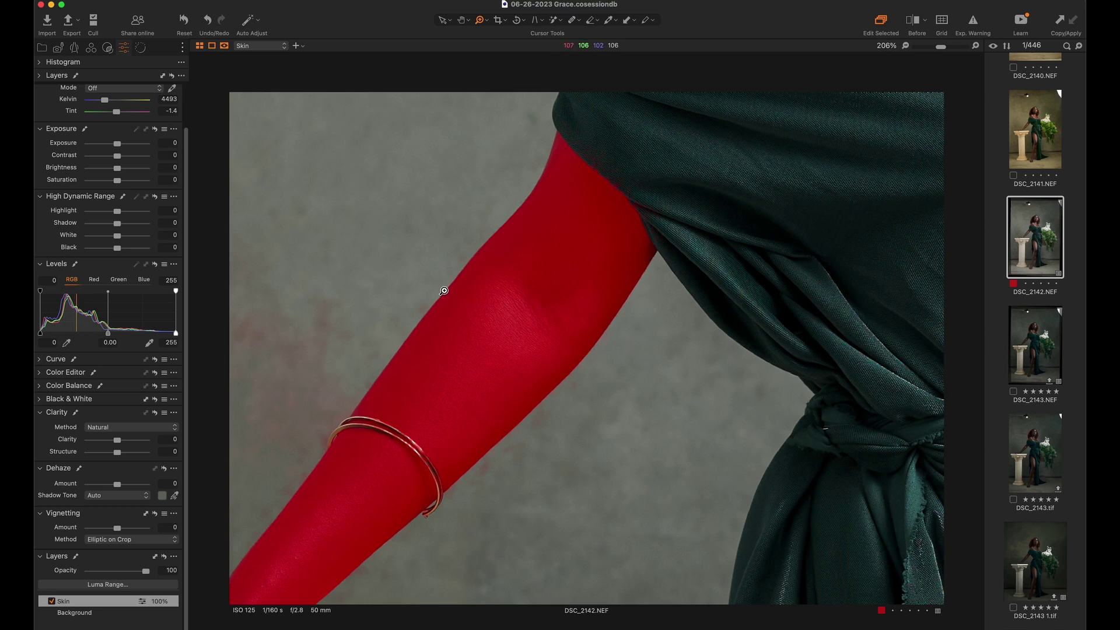
left_click_drag(450, 299, 550, 376)
double_click(500, 213)
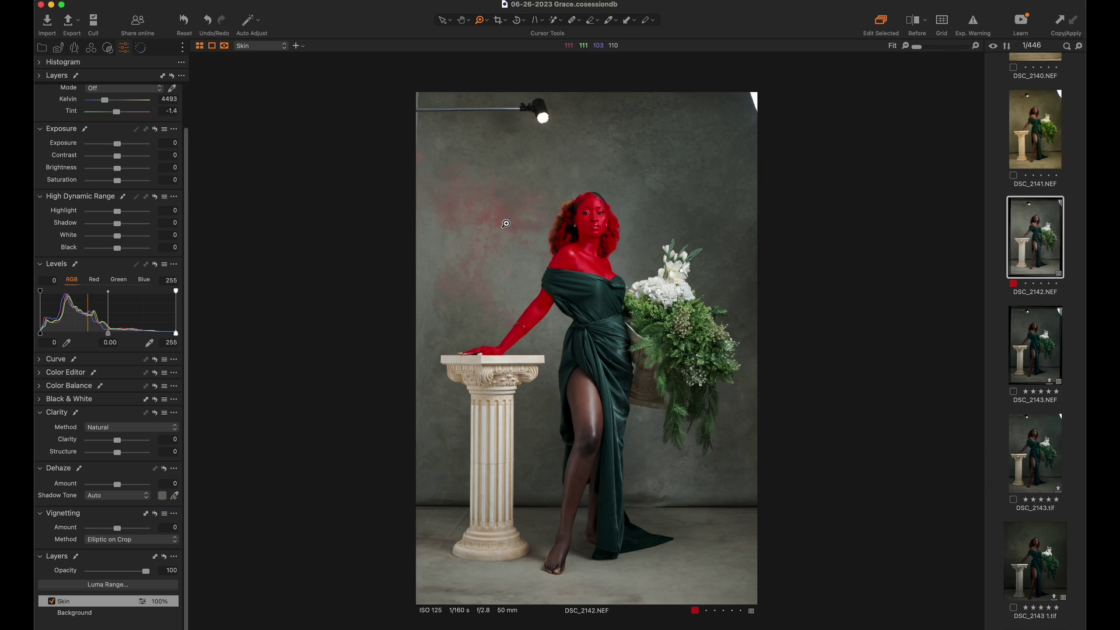
Mask both legs and feet on the Skin layer with the Magic Brush, undoing any spill onto the backdrop.
key("b")
mouse_move(584, 382)
left_mouse_down()
mouse_move(600, 413)
mouse_move(583, 425)
mouse_move(569, 397)
mouse_move(587, 442)
mouse_move(582, 465)
mouse_move(593, 445)
mouse_move(565, 560)
left_mouse_up()
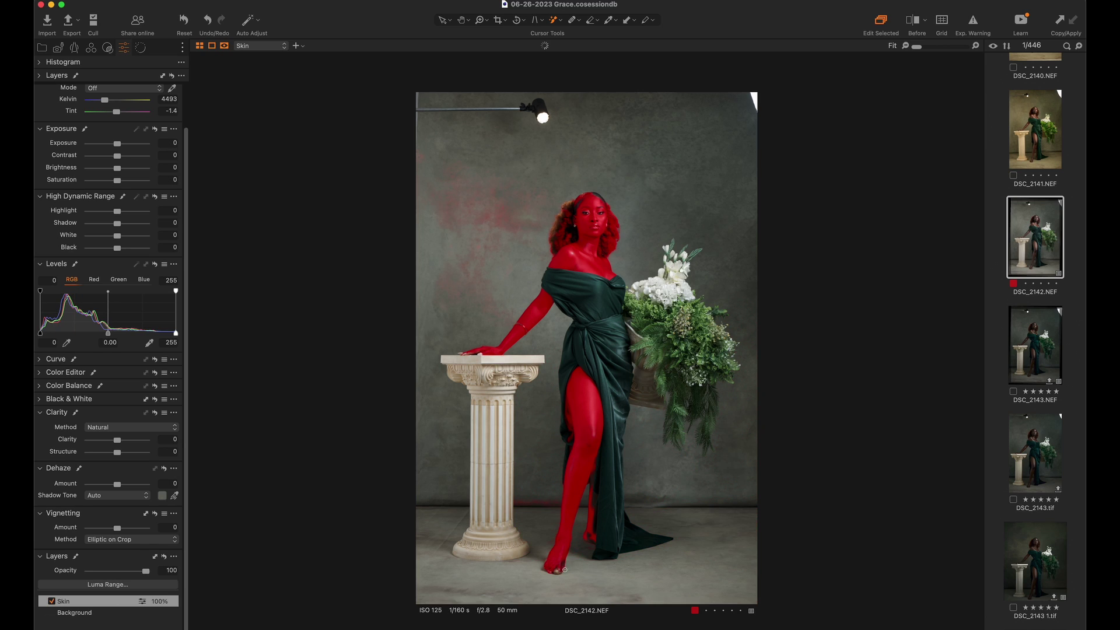
left_click_drag(560, 572, 564, 560)
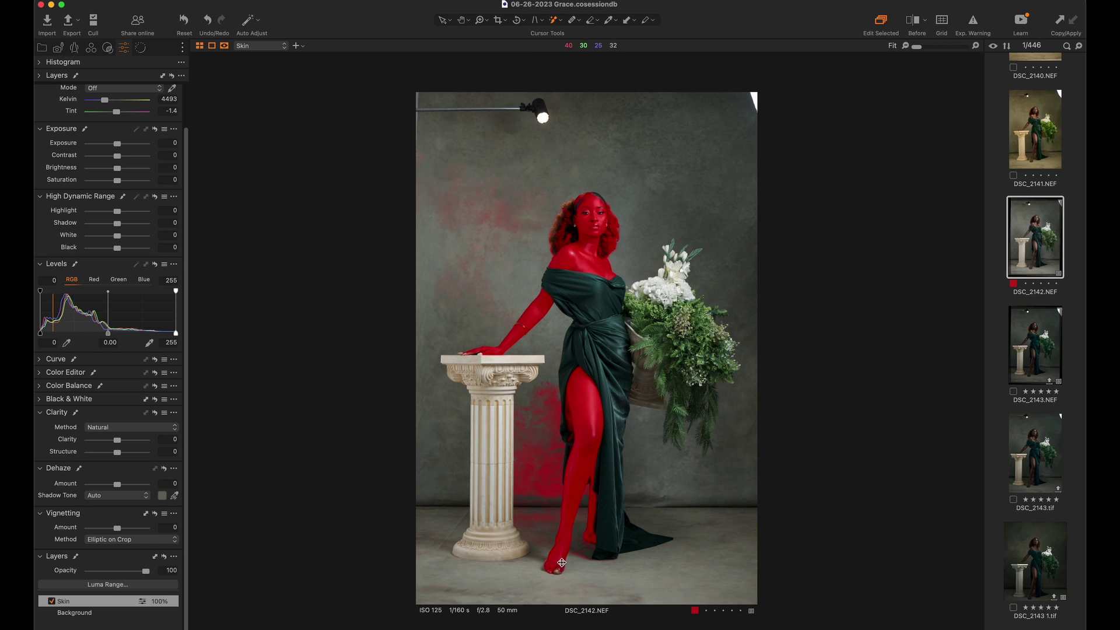
left_click(591, 486)
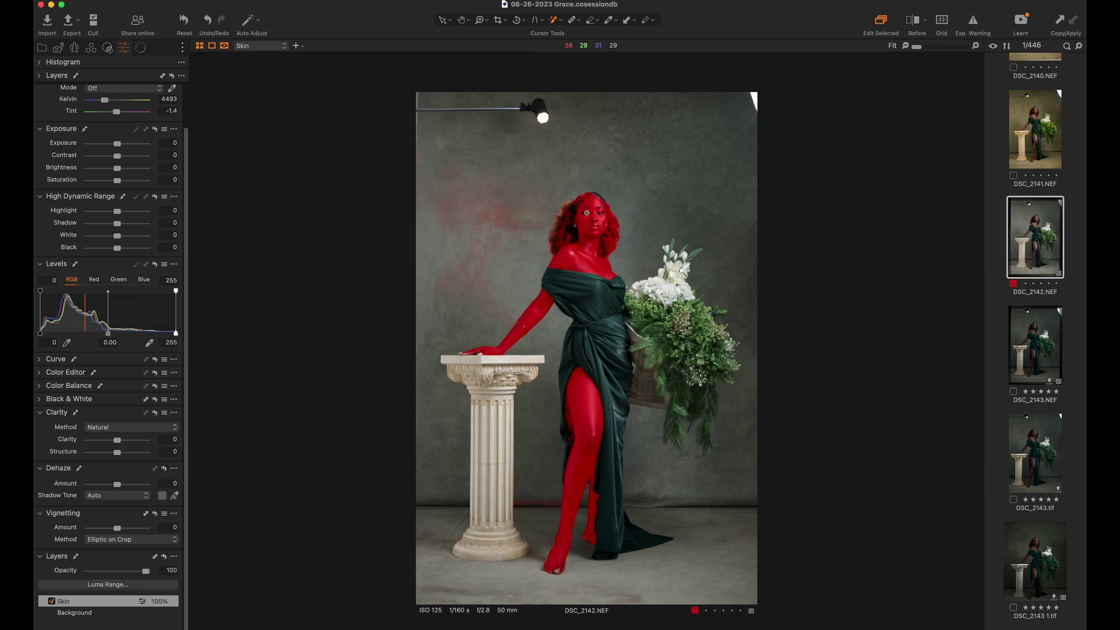
Remove the stray mask patches from the backdrop and around the column with the Erase Mask brush.
left_click(595, 20)
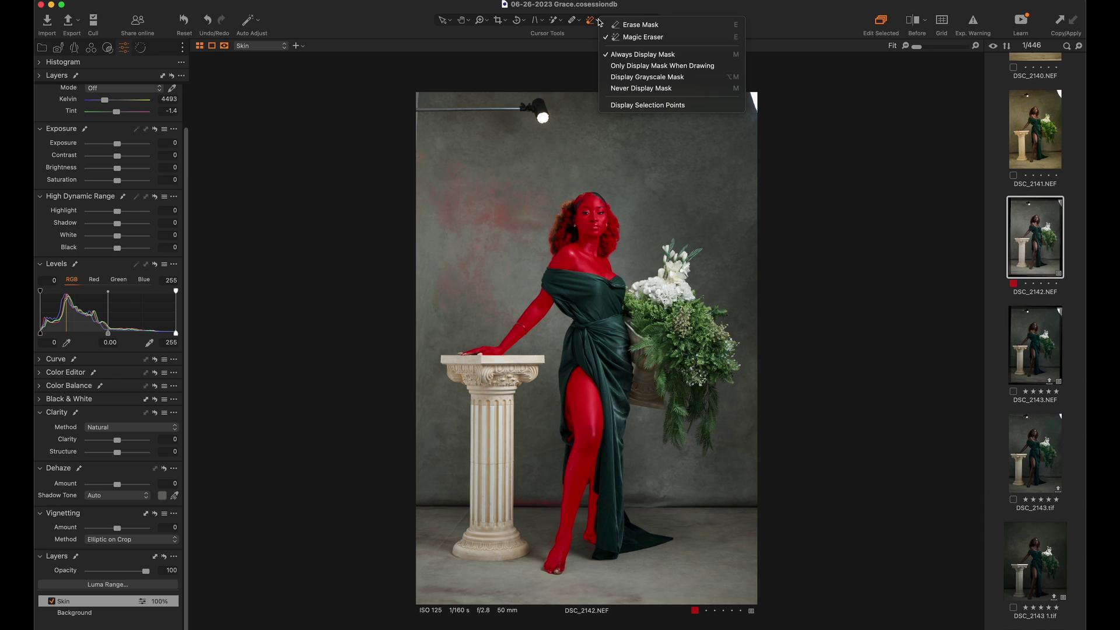
left_click(623, 24)
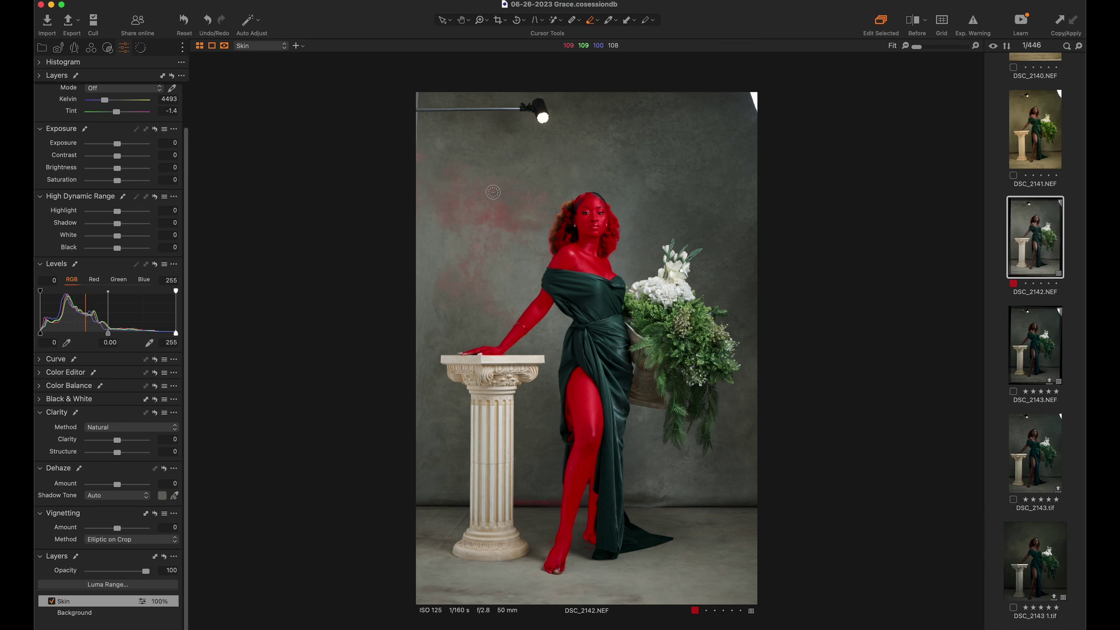
mouse_move(510, 192)
left_mouse_down()
mouse_move(439, 238)
mouse_move(426, 169)
mouse_move(384, 209)
mouse_move(438, 165)
mouse_move(488, 269)
mouse_move(548, 189)
mouse_move(477, 288)
mouse_move(452, 296)
mouse_move(463, 251)
mouse_move(440, 267)
mouse_move(485, 338)
left_mouse_up()
left_click_drag(538, 502, 535, 497)
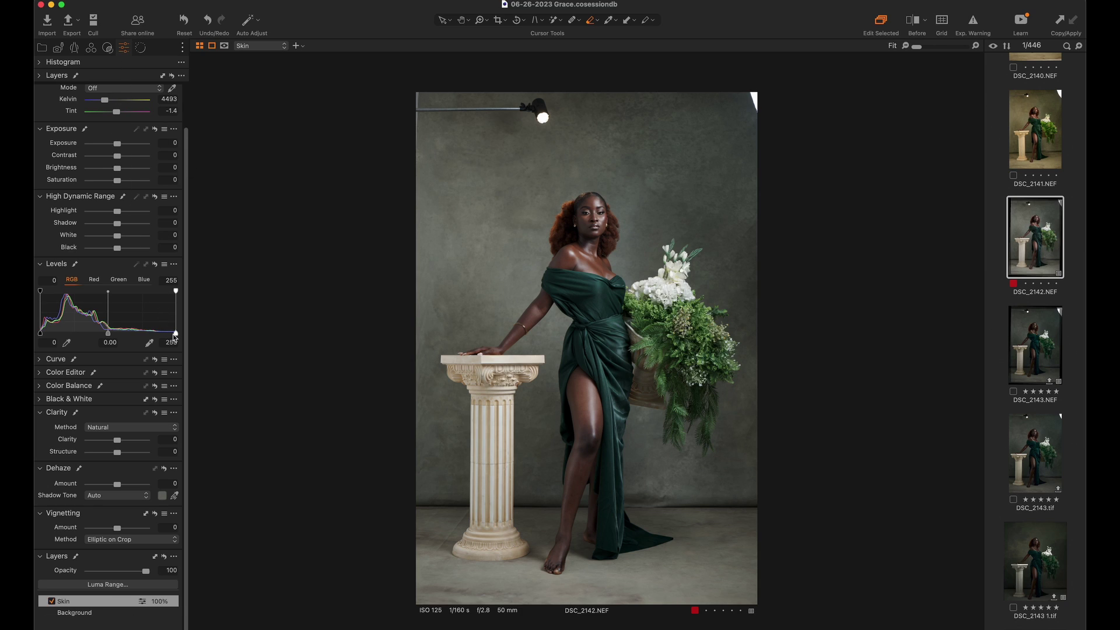
Set the Skin layer's Levels white point to 219 and its Clarity to 26.
left_click_drag(175, 334, 156, 336)
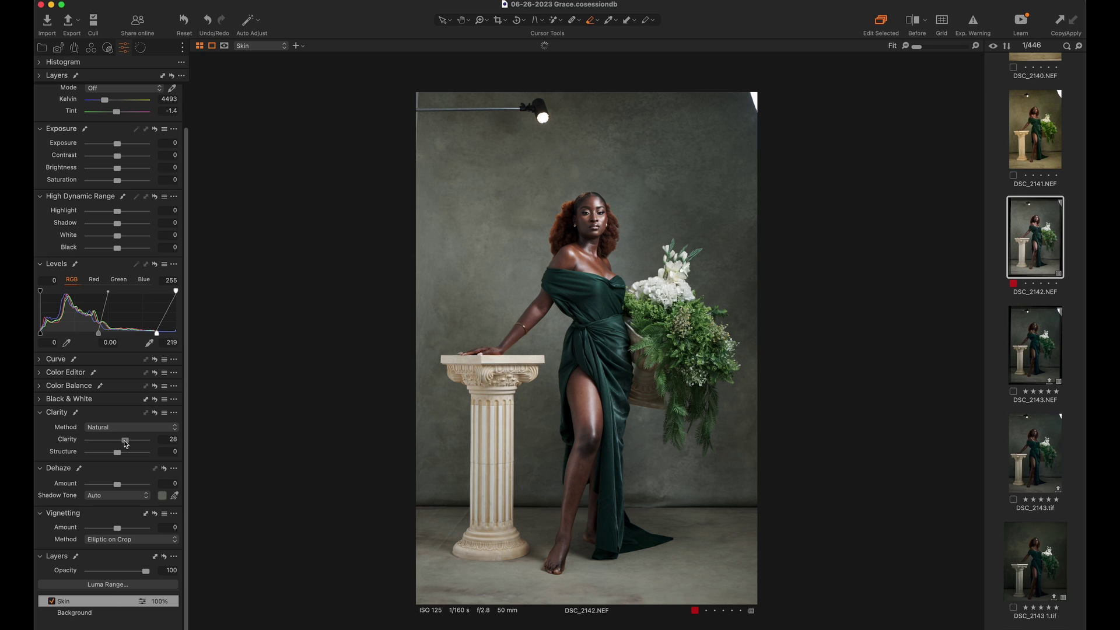
left_click_drag(125, 444, 123, 443)
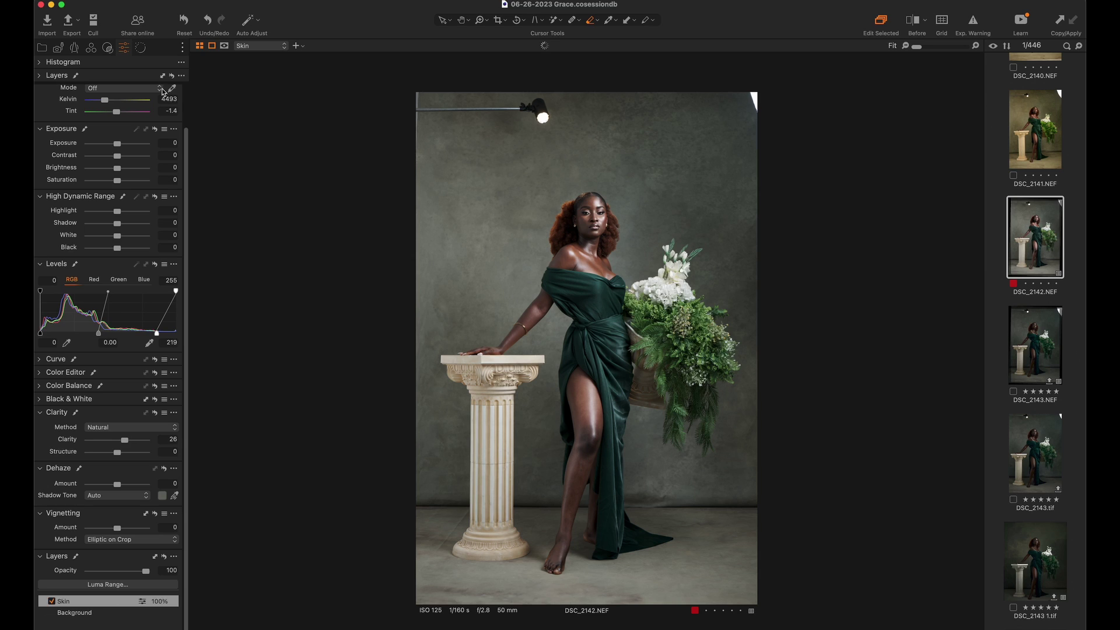
Sample the forehead as the Skin Tone color, widen its range, and set Saturation to -1.4 and Lightness to -10.
left_click(92, 49)
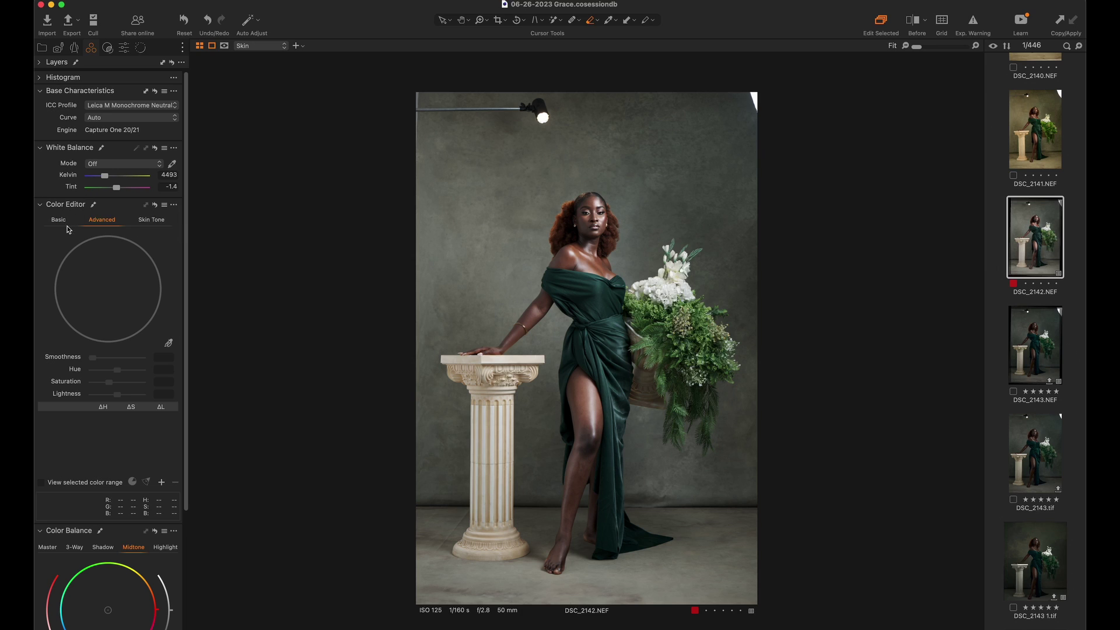
left_click(157, 221)
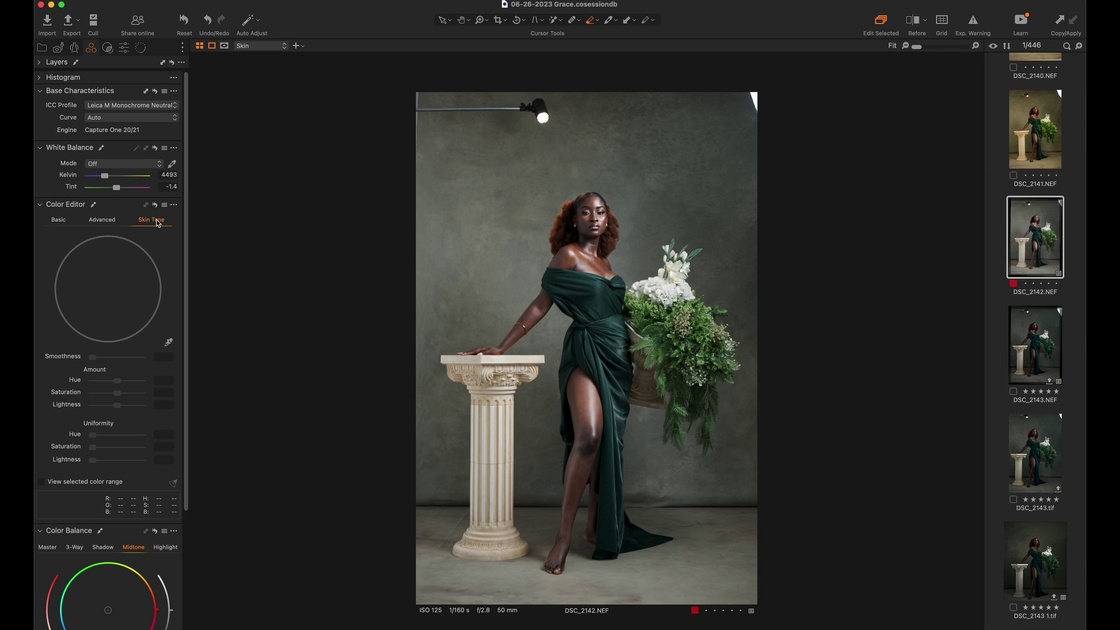
left_click(170, 343)
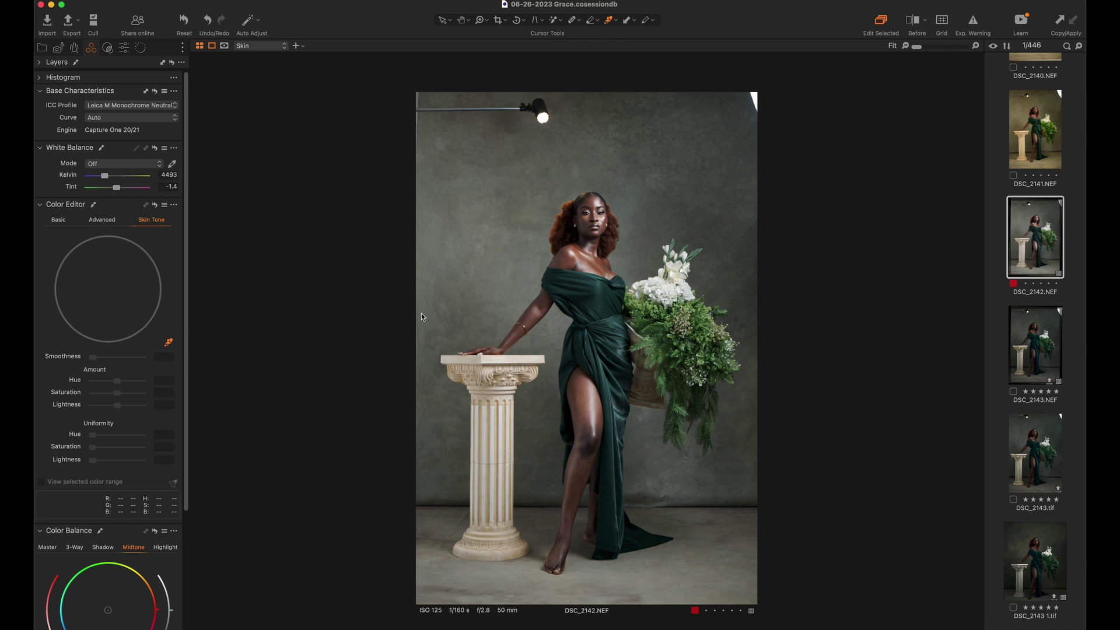
left_click(593, 202)
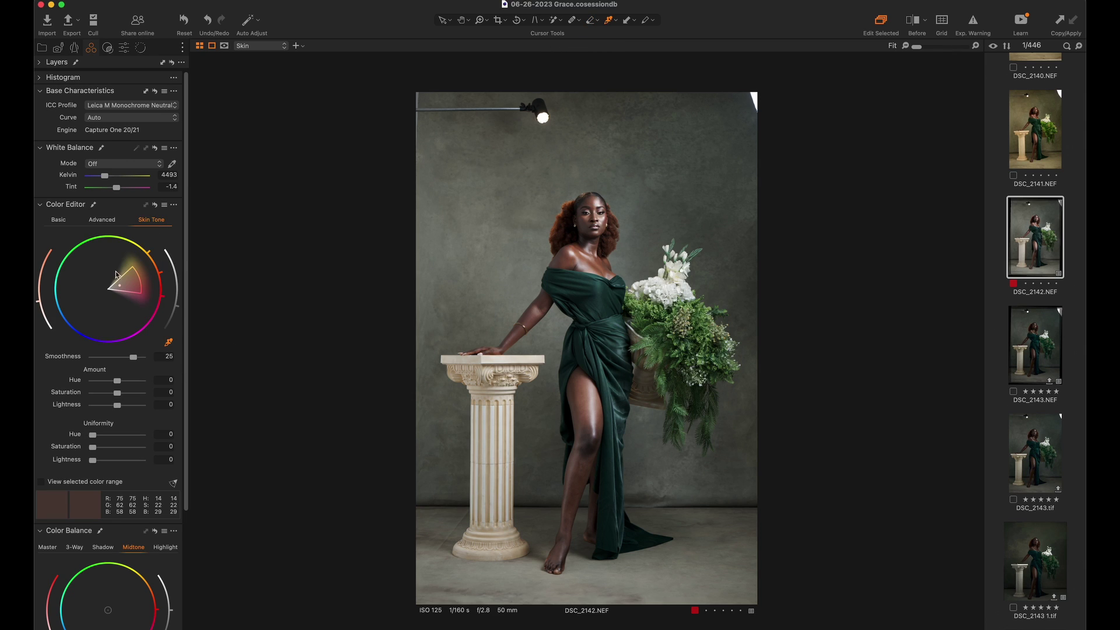
left_click_drag(140, 280, 158, 279)
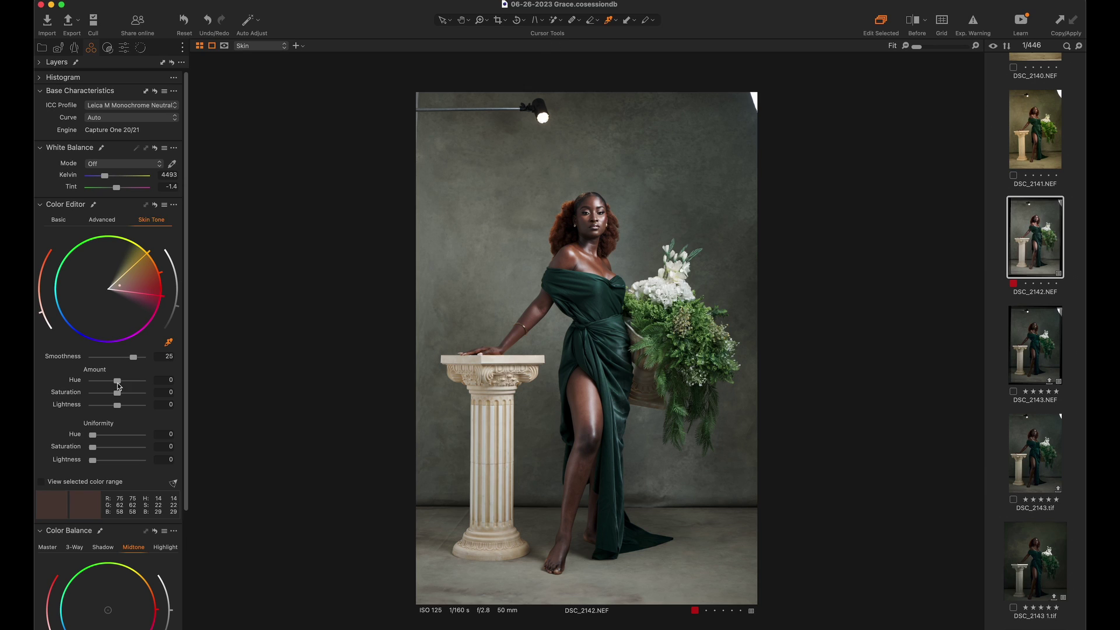
mouse_move(118, 407)
left_mouse_down()
mouse_move(69, 408)
mouse_move(115, 397)
left_mouse_up()
Select the Background layer and raise its Saturation slightly.
left_click(277, 47)
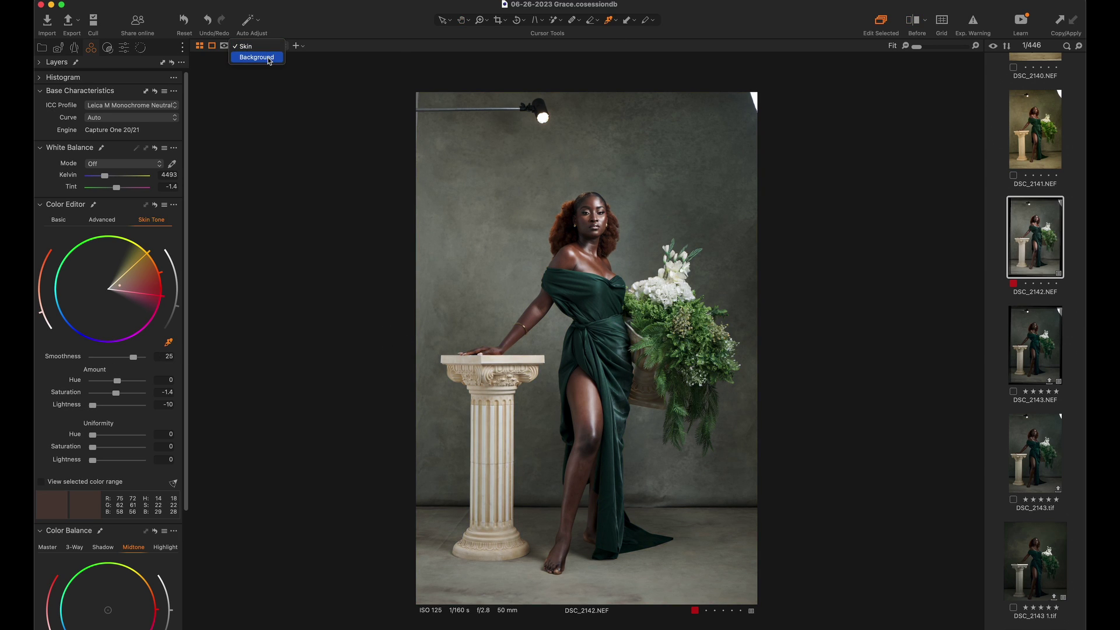
left_click(269, 58)
left_click(125, 48)
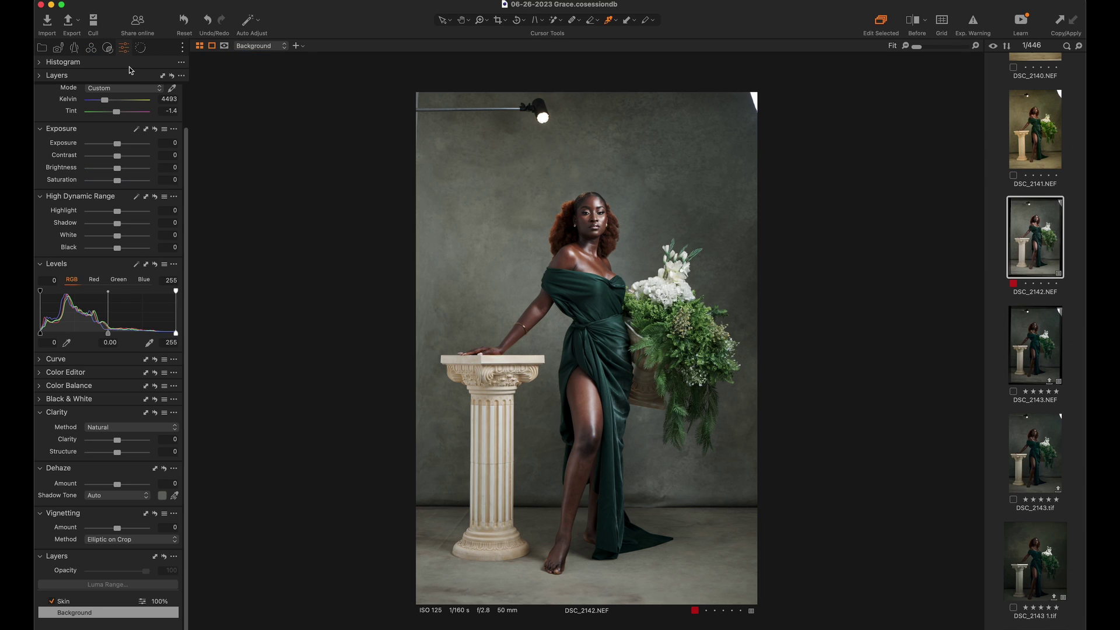
left_click_drag(121, 182, 123, 184)
left_click_drag(124, 184, 123, 185)
Compare the graded photo with the original and examine the face and upper body up close.
key("y")
key("y")
key("y")
key("y")
key("z")
left_click_drag(513, 156, 684, 340)
left_click_drag(501, 193, 637, 400)
double_click(521, 349)
Darken the midtones of the Background layer with the Color Balance lightness control.
left_click(91, 48)
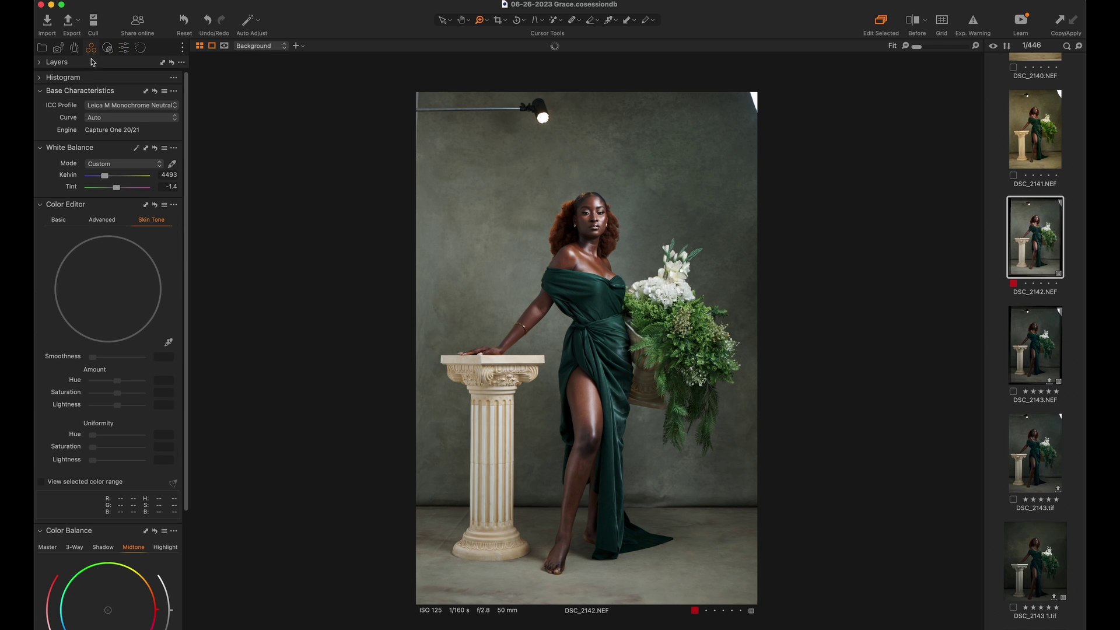
scroll(156, 508, "down", 5)
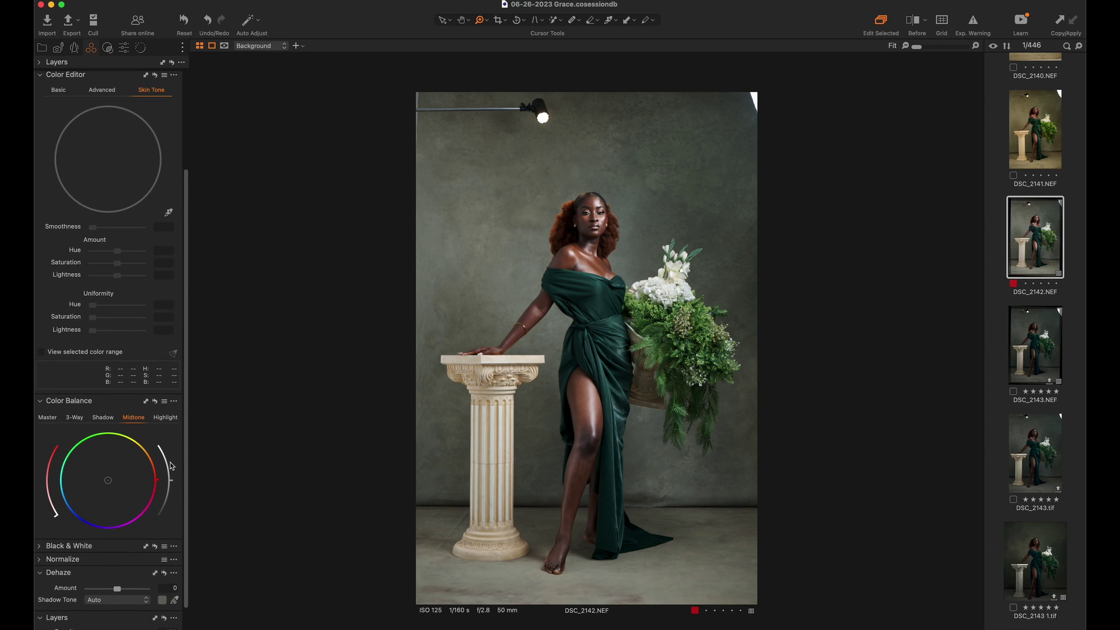
left_click_drag(169, 486, 169, 500)
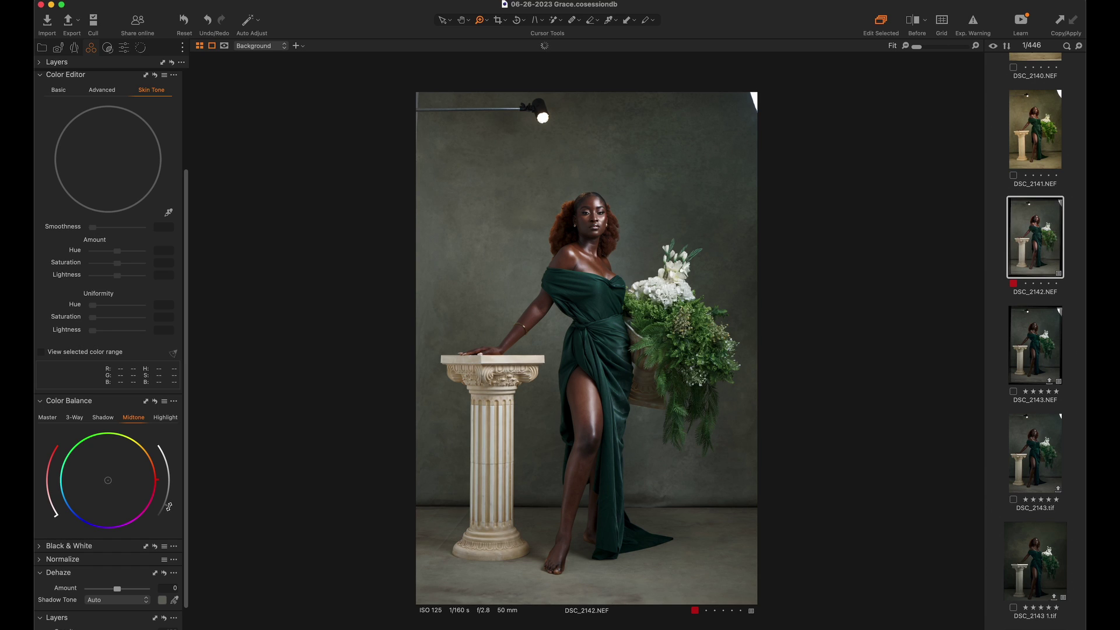
scroll(104, 412, "down", 2)
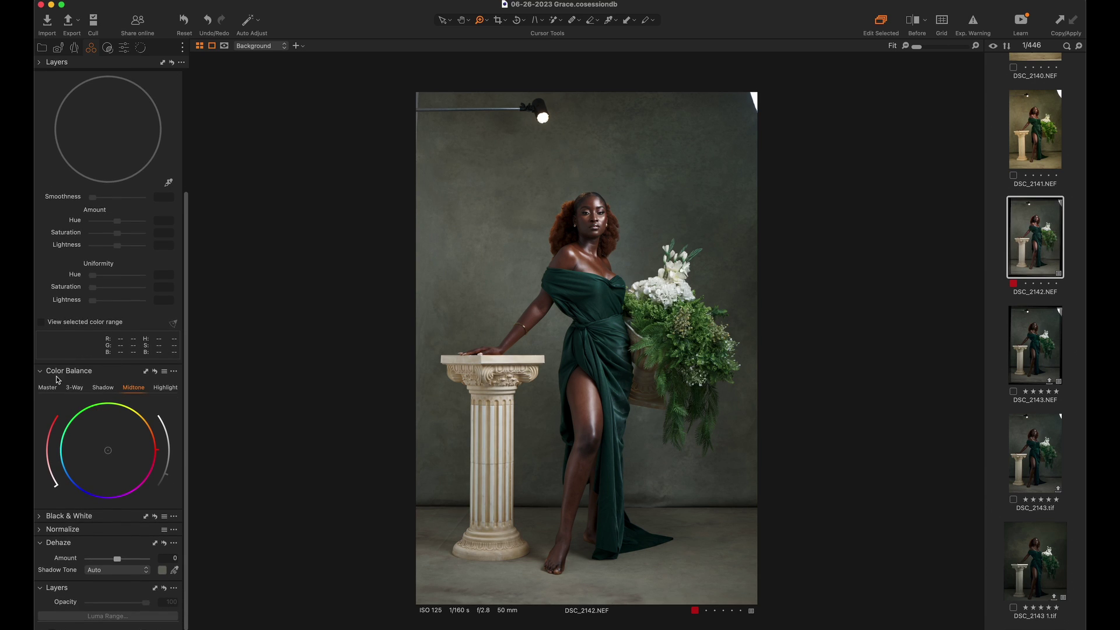
left_click(102, 391)
left_click(133, 389)
left_click(166, 389)
Compare the darkened photo with the original and examine the skin tones on the face and shoulders up close.
key("y")
key("y")
key("y")
key("y")
key("y")
key("y")
left_click_drag(539, 154, 669, 369)
left_click_drag(480, 177, 676, 410)
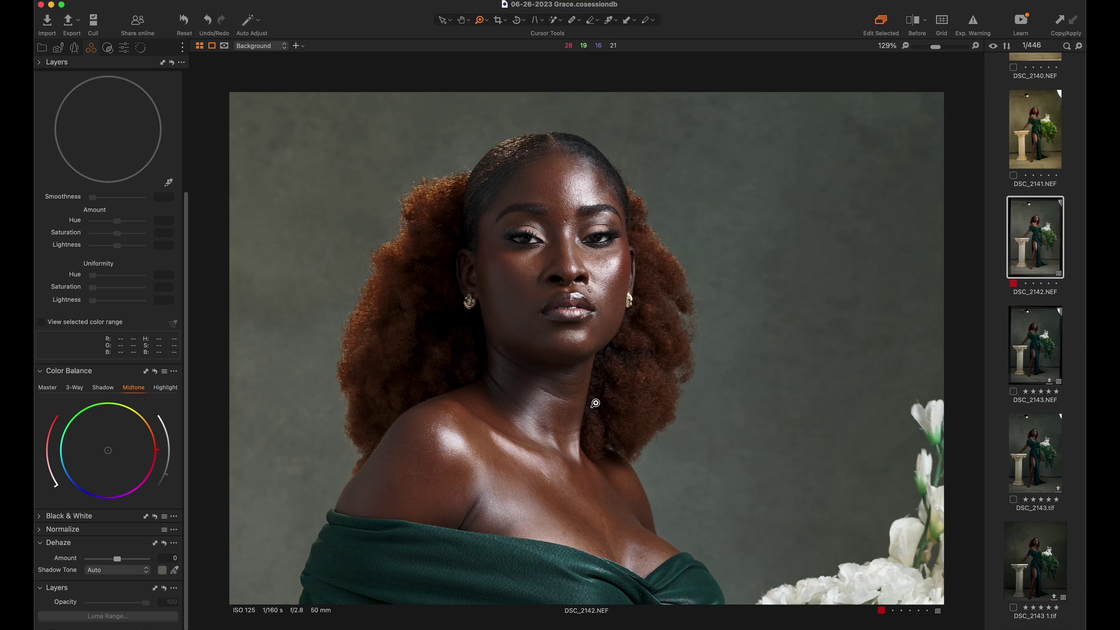
double_click(546, 402)
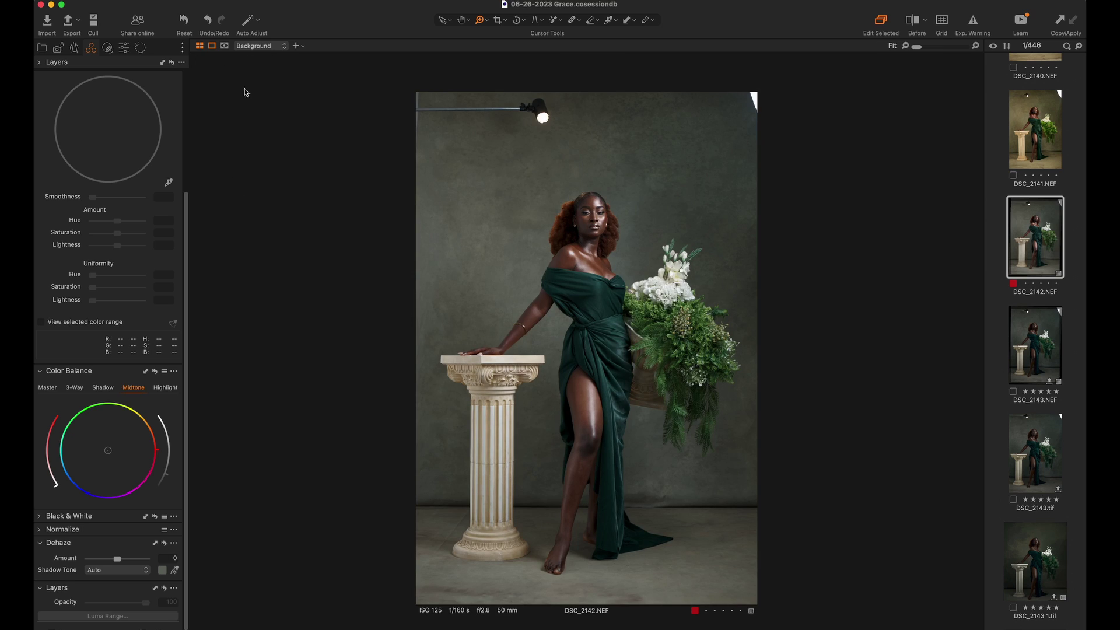
Add another adjustment layer and name it Skin 2.
left_click(297, 46)
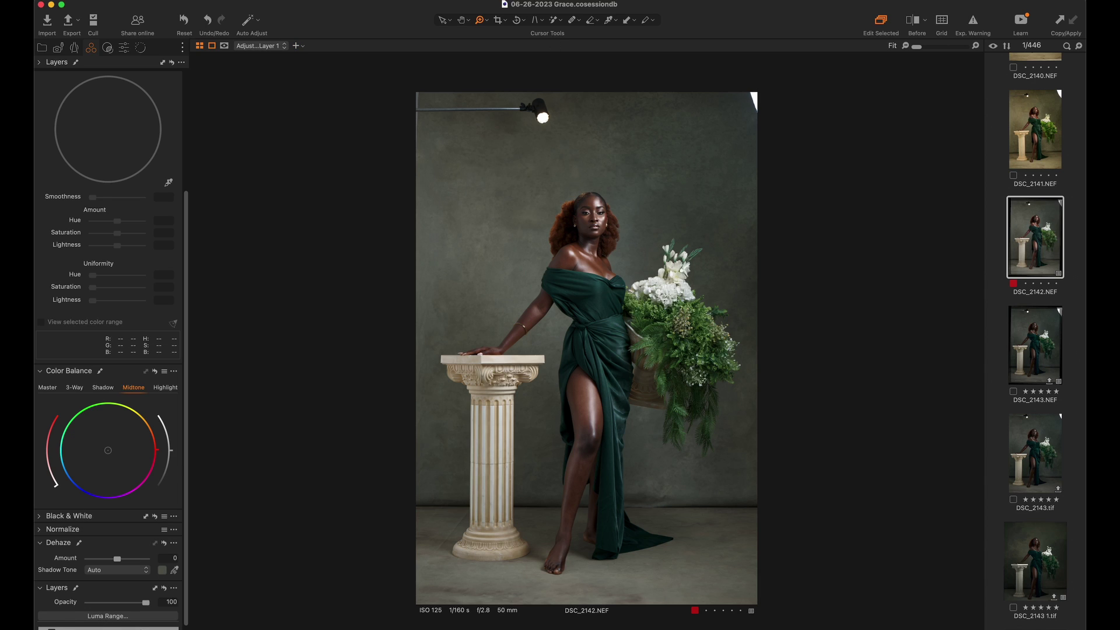
scroll(108, 607, "down", 2)
left_click(87, 618)
left_click(89, 605)
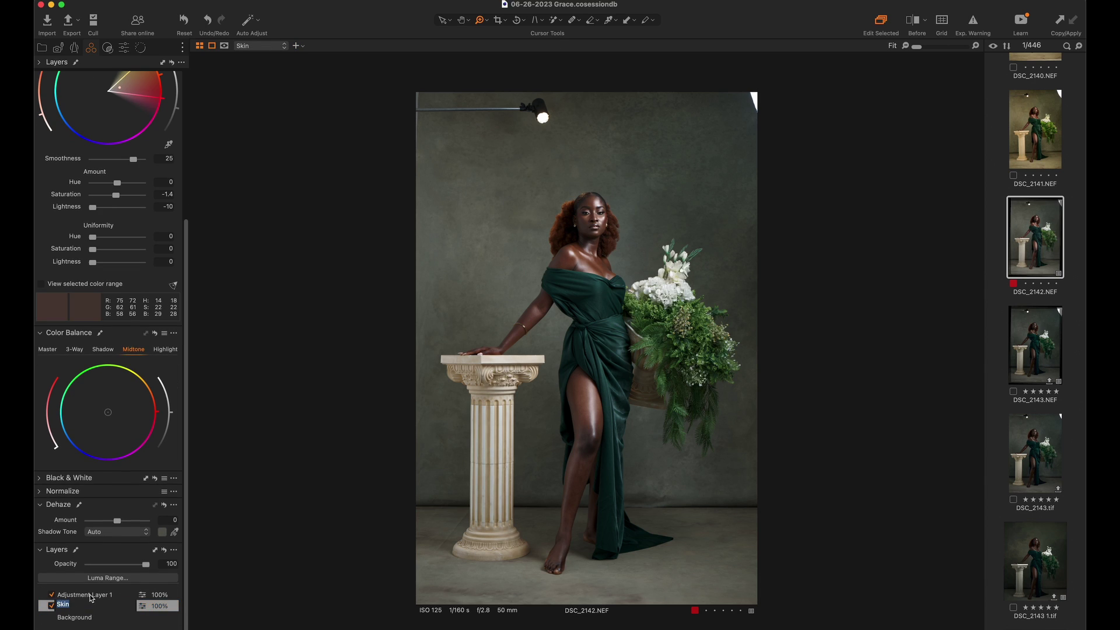
double_click(92, 594)
type("Skin")
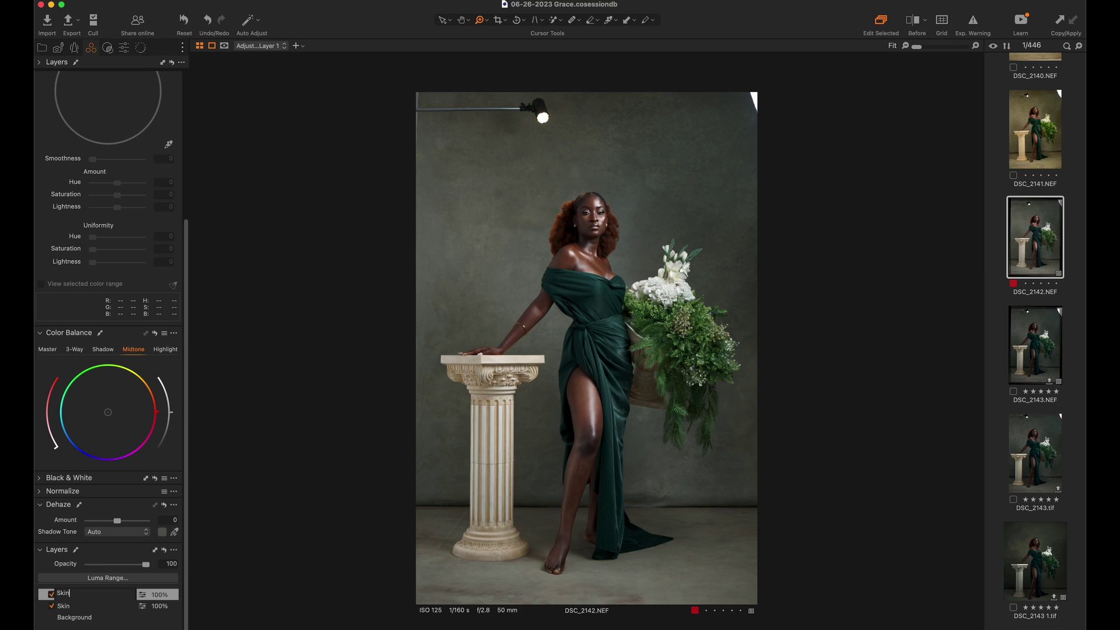
type(" 2")
key("Return")
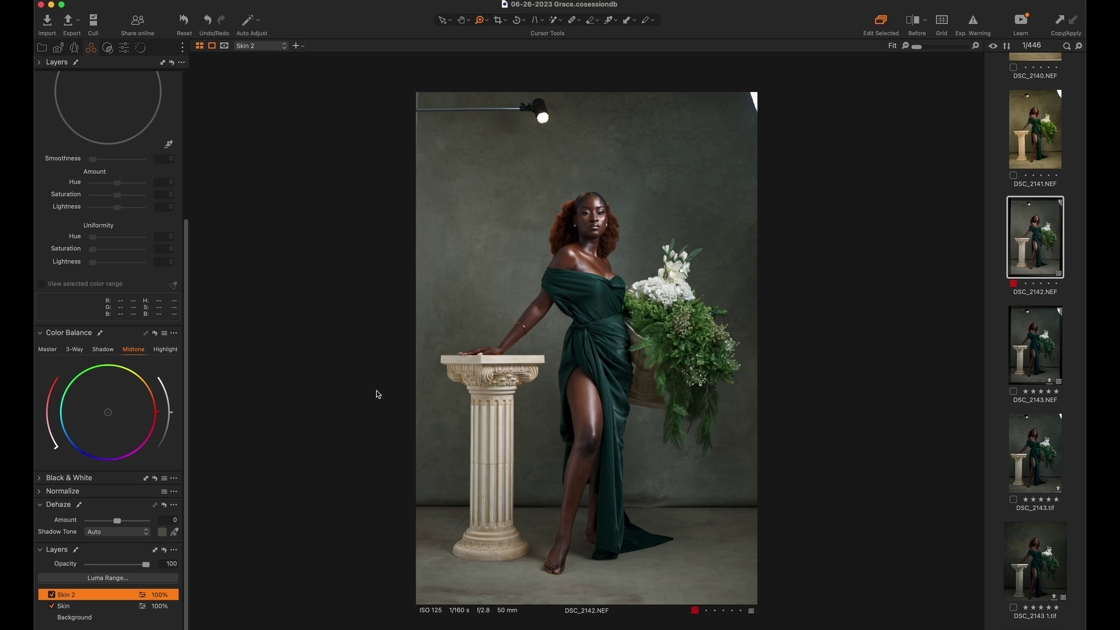
Copy the mask from the Skin layer onto the Skin 2 layer.
left_click(85, 606)
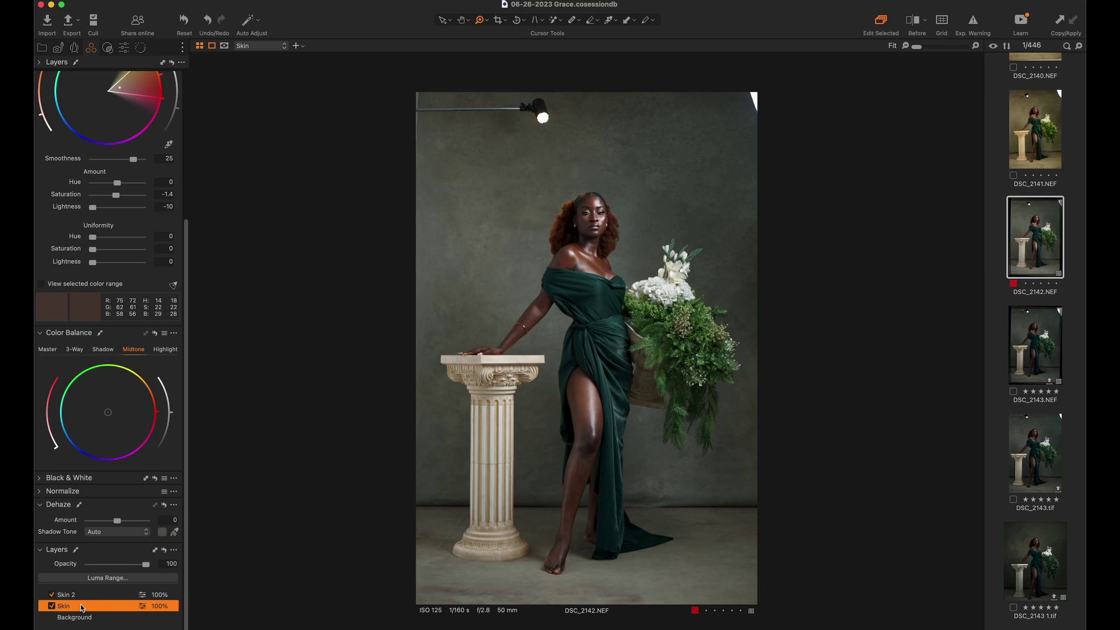
left_click(82, 596)
right_click(84, 597)
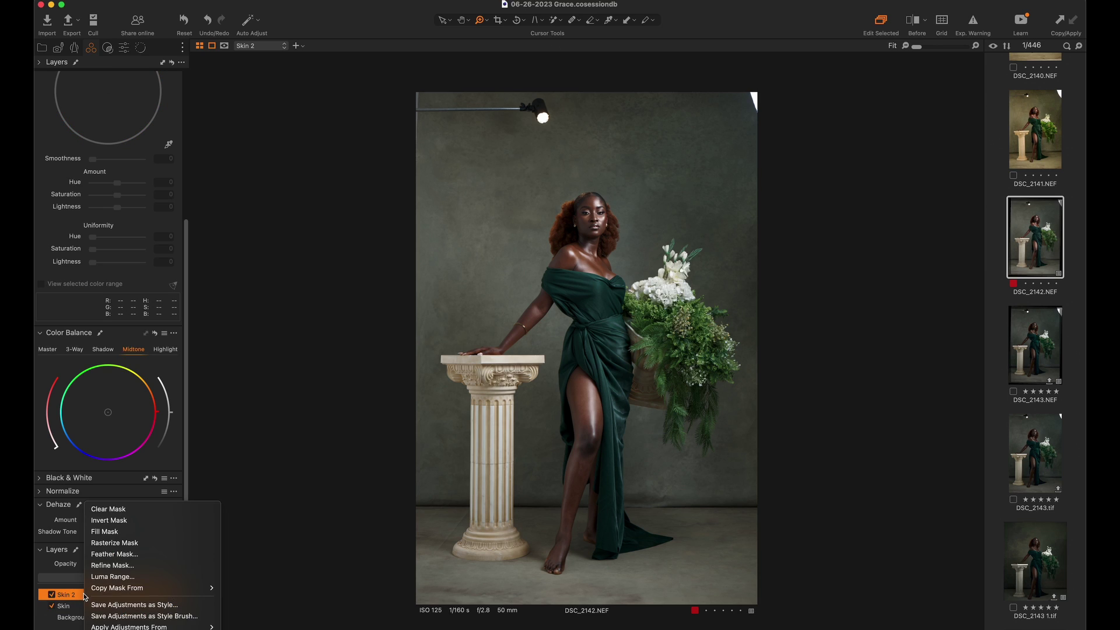
mouse_move(167, 590)
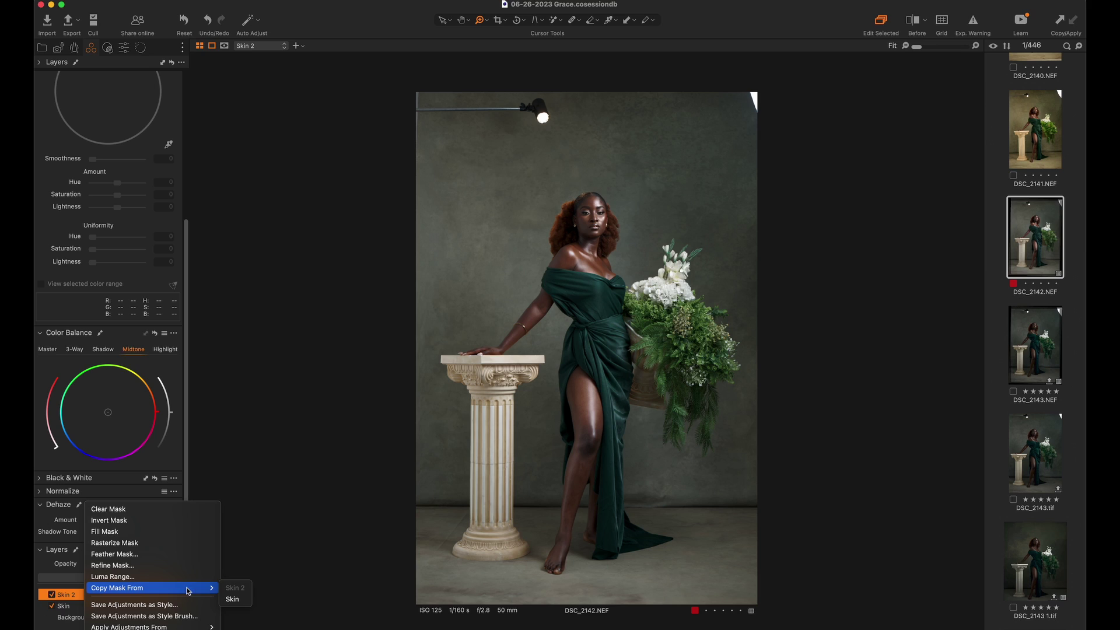
left_click(233, 599)
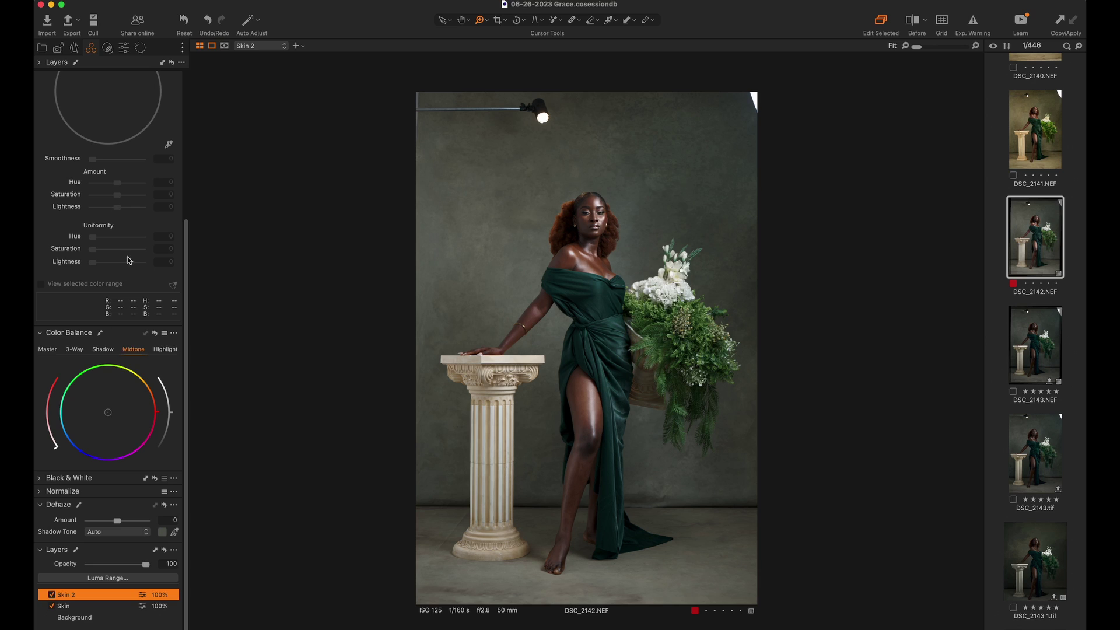
Sample the forehead skin color in the Advanced Color Editor for Skin 2 and slightly widen the selected color range.
scroll(128, 261, "up", 5)
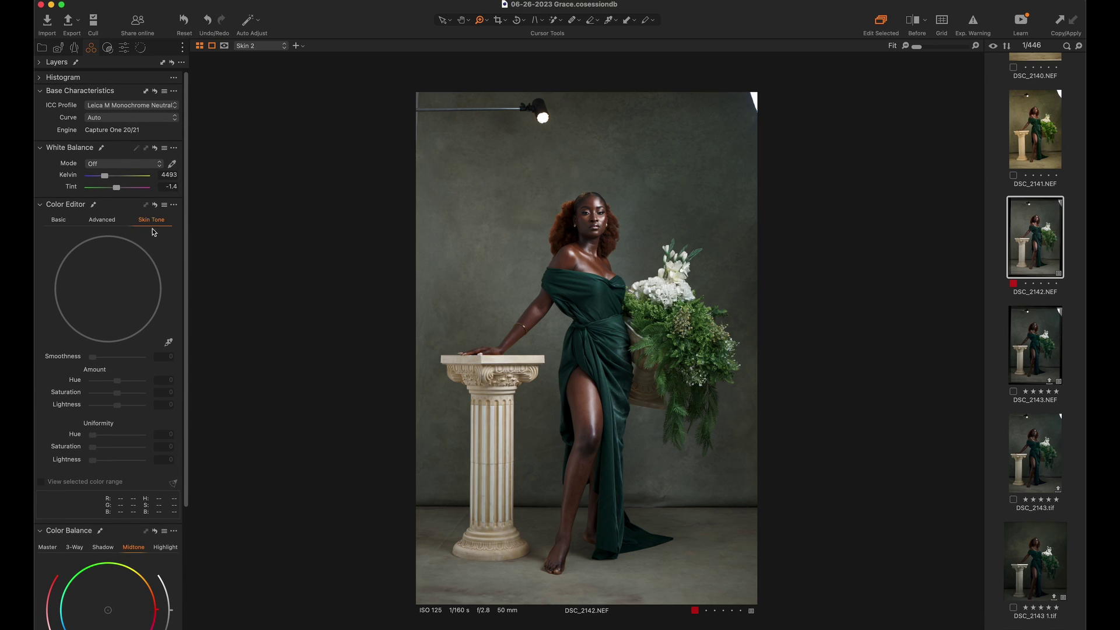
left_click(105, 220)
left_click(168, 344)
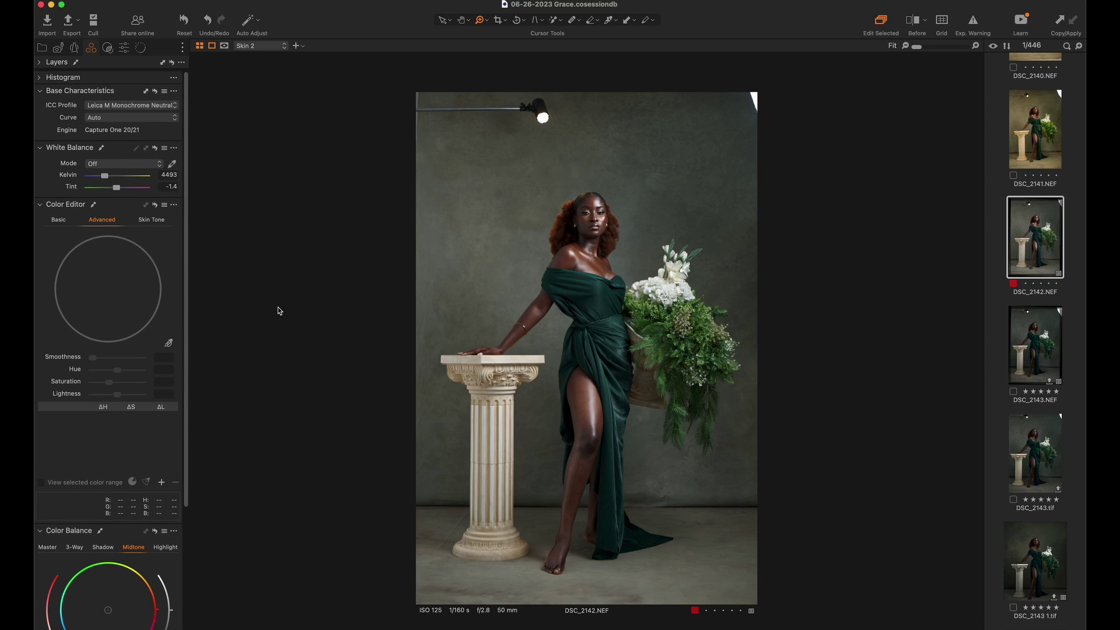
left_click_drag(494, 166, 729, 370)
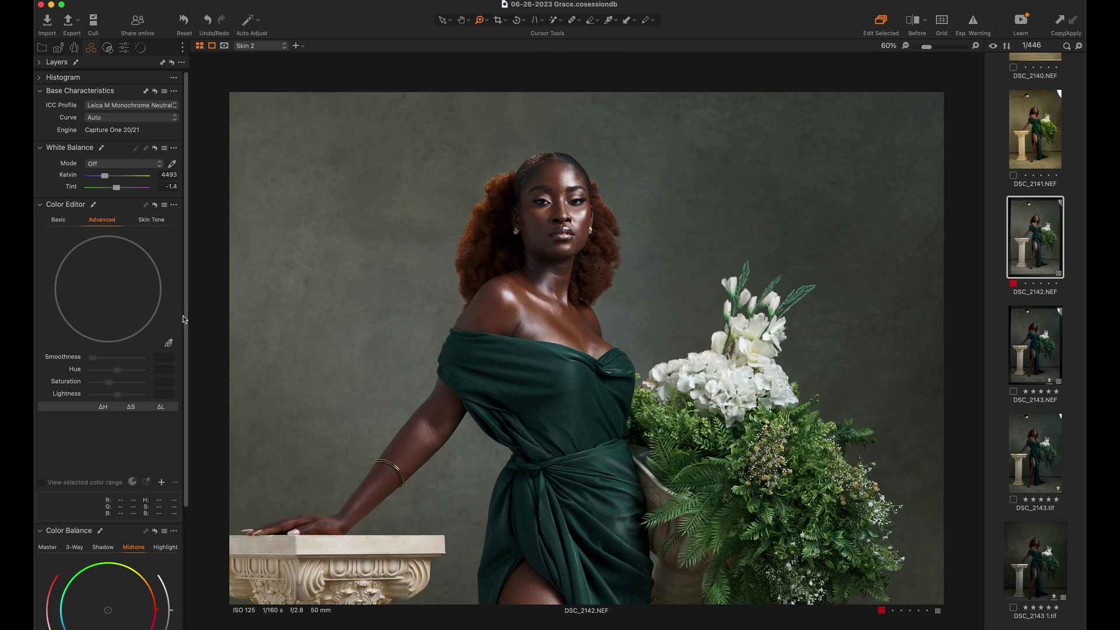
left_click(170, 345)
left_click(558, 176)
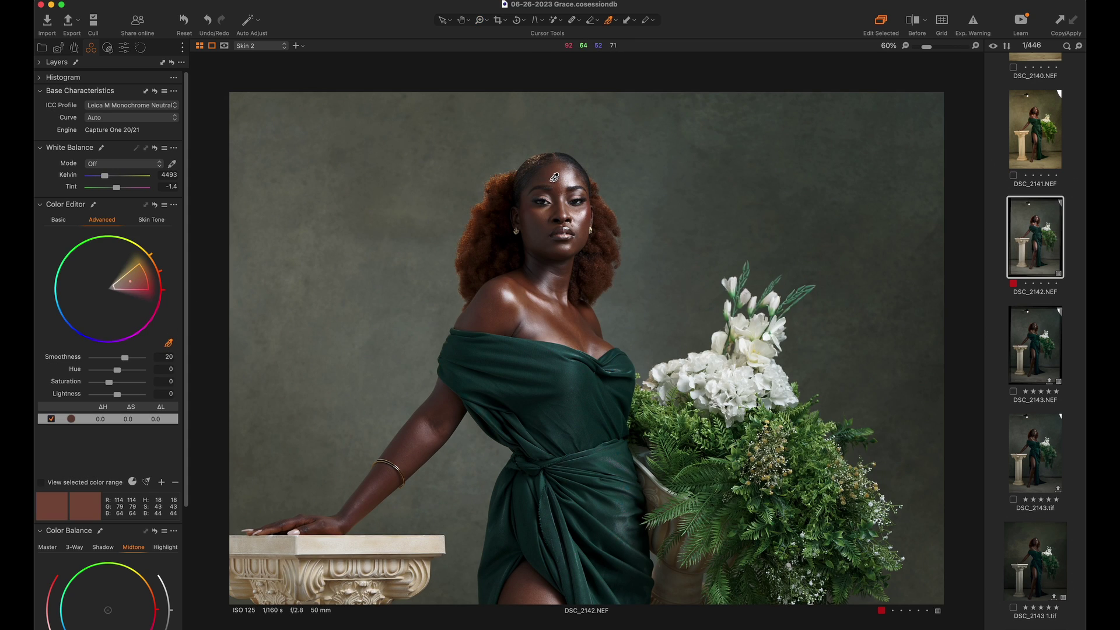
left_click_drag(148, 277, 153, 280)
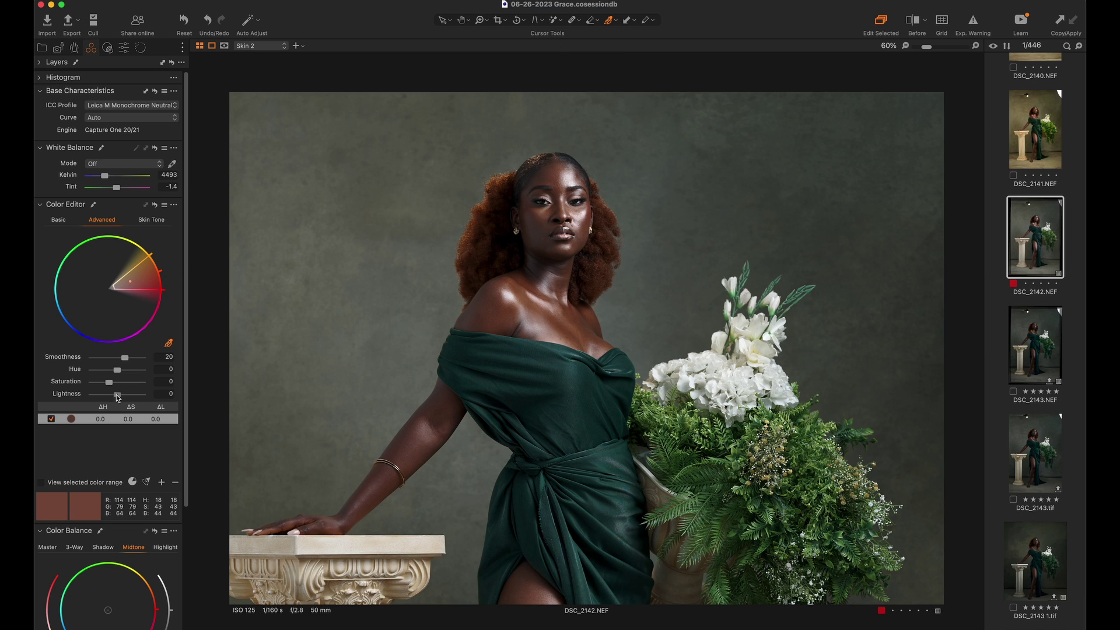
Set the sampled skin color's saturation to -22.9 and its lightness to -27.
left_click_drag(118, 397, 111, 398)
key("comma")
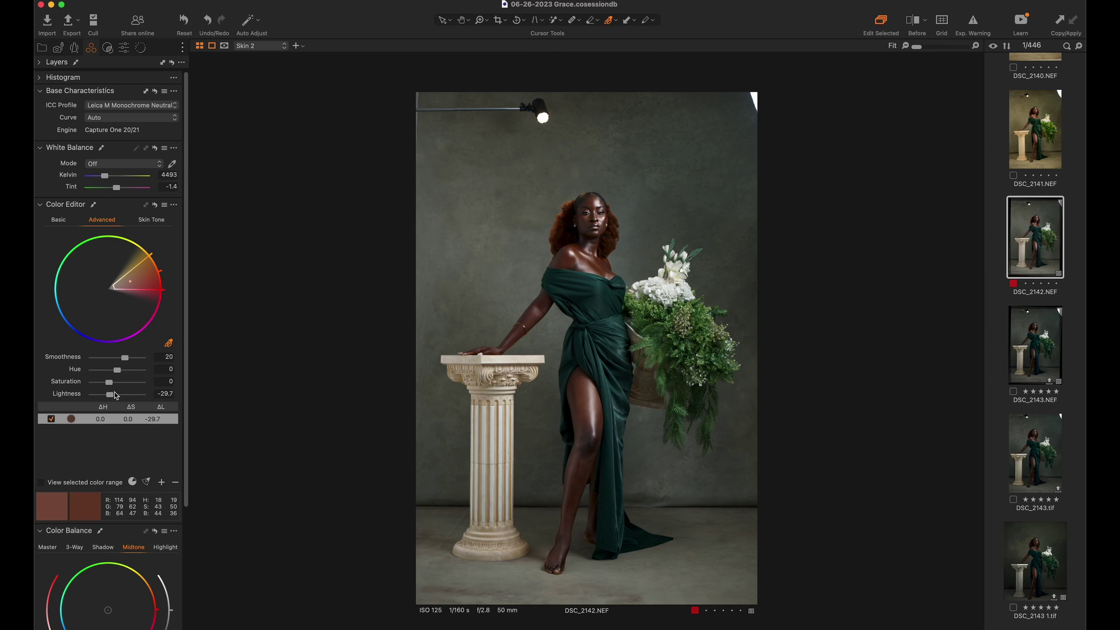
left_click_drag(109, 385, 110, 396)
Compare the photo with the Skin 2 layer off and on, and examine the face and shoulders up close.
scroll(158, 481, "down", 7)
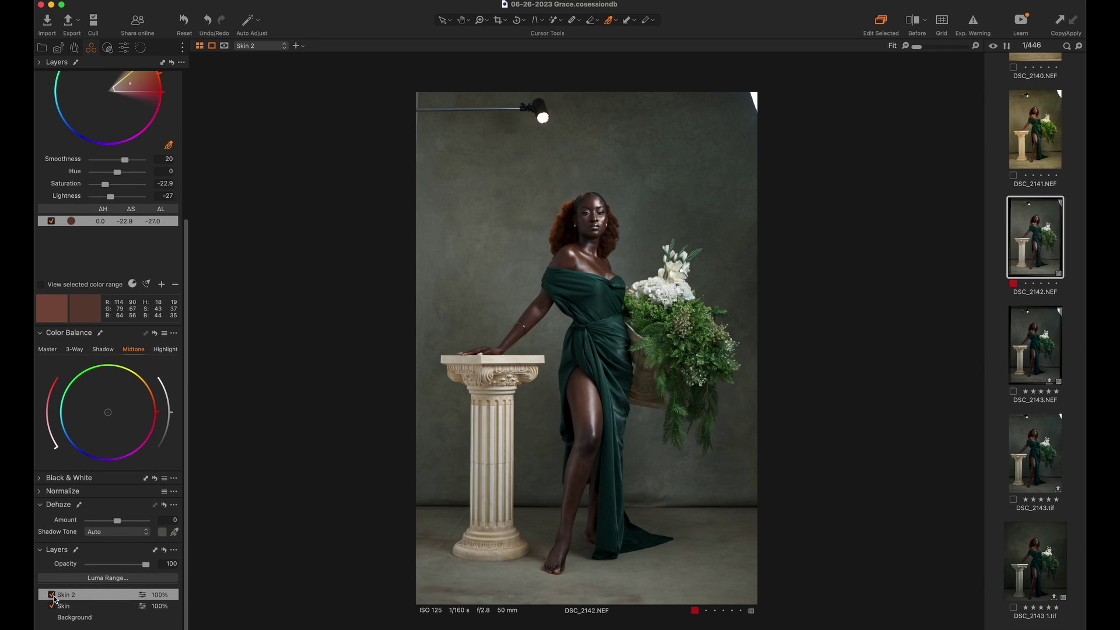
left_click(52, 595)
left_click(52, 595)
left_click(52, 595)
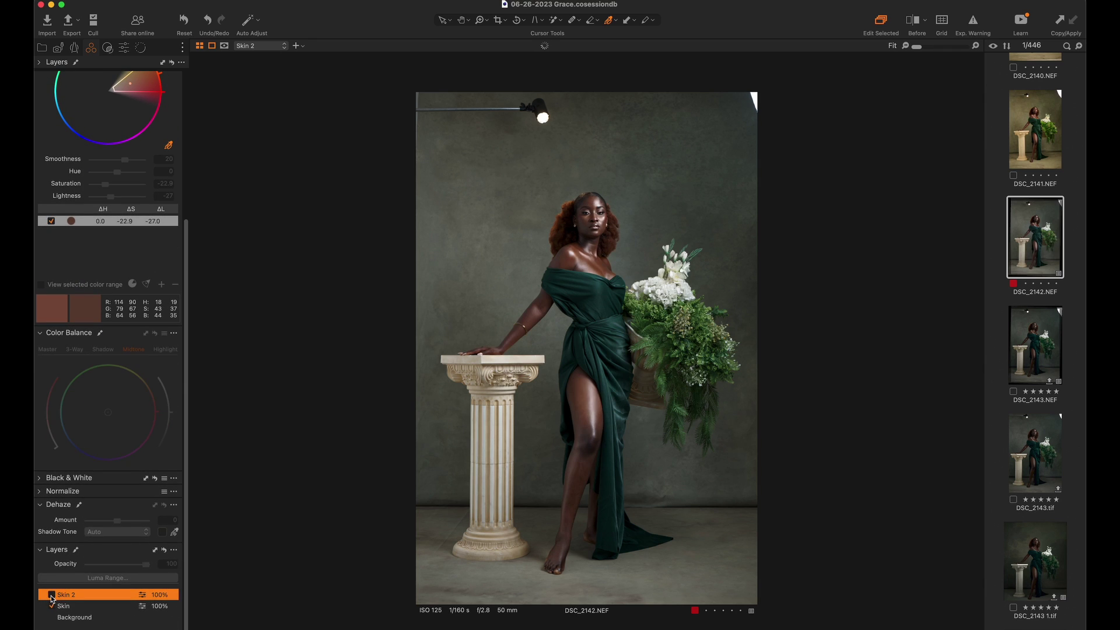
left_click(52, 595)
left_click(52, 595)
left_click(52, 594)
left_click(53, 595)
left_click(52, 595)
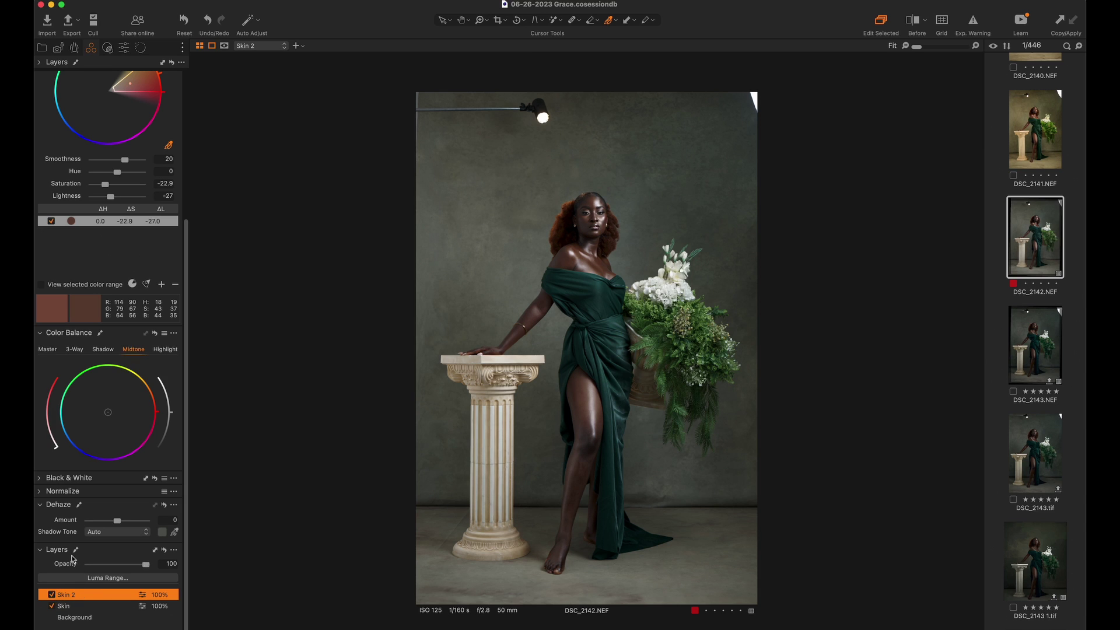
key("z")
left_click(530, 238)
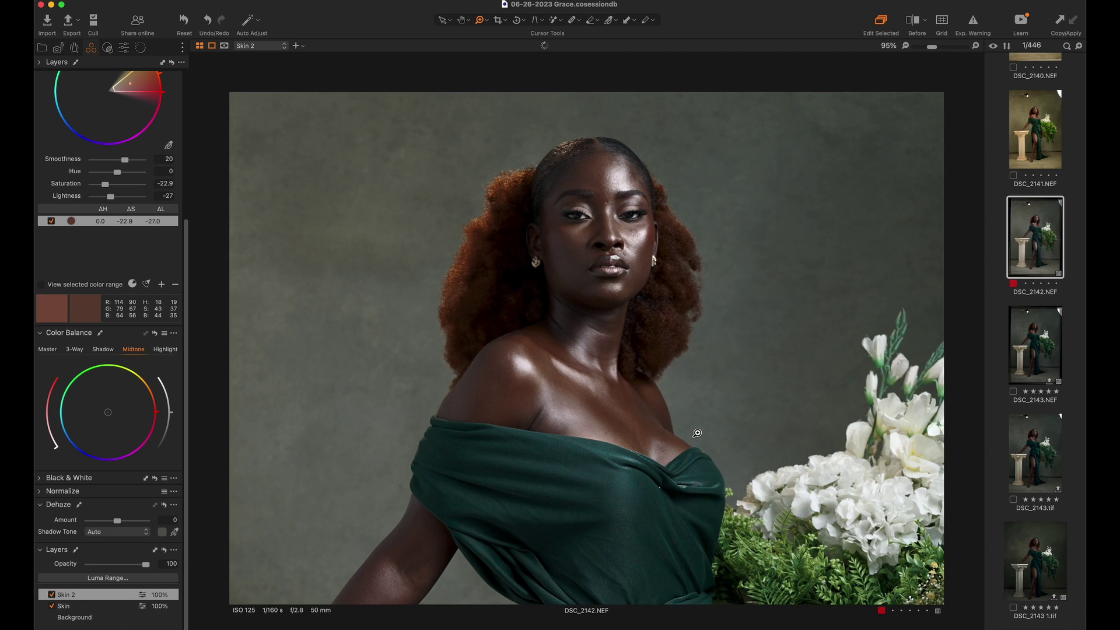
left_click(697, 434)
Display the Skin 2 mask and erase it from the hair on both sides of the face.
key("m")
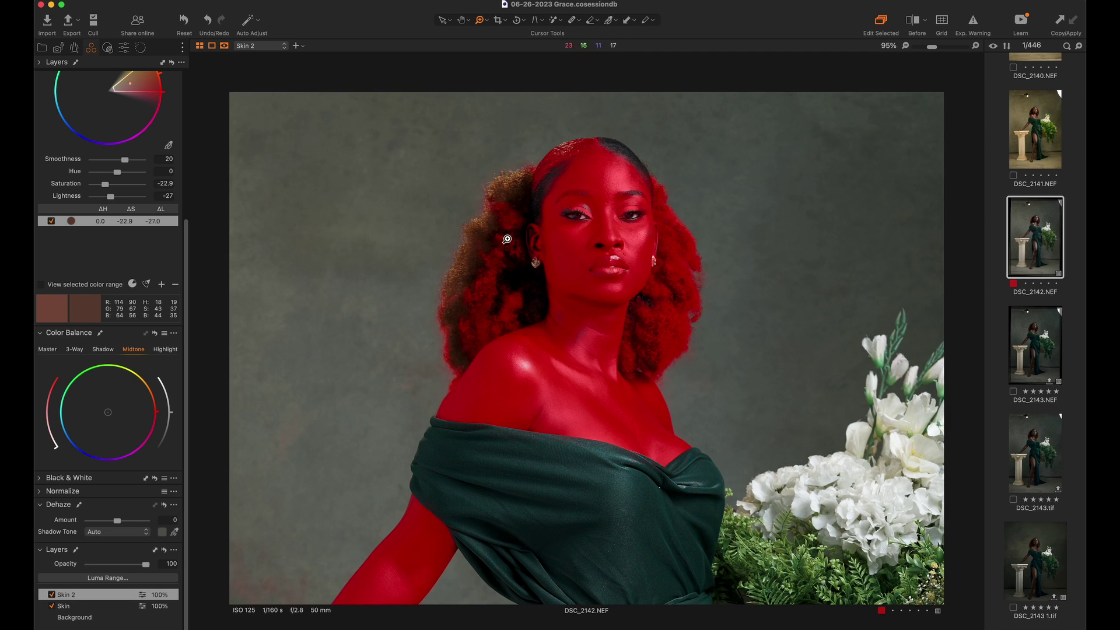
key("e")
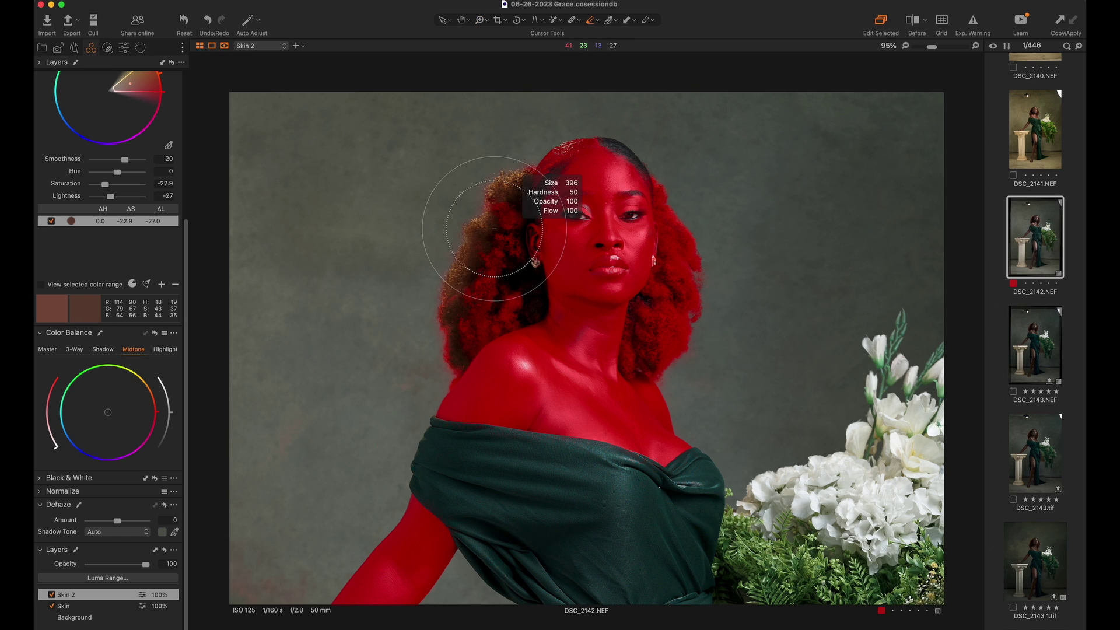
mouse_move(495, 230)
left_mouse_down()
mouse_move(472, 218)
mouse_move(503, 205)
mouse_move(516, 230)
mouse_move(499, 289)
mouse_move(451, 306)
mouse_move(426, 366)
mouse_move(514, 198)
mouse_move(614, 116)
mouse_move(570, 131)
mouse_move(721, 223)
mouse_move(678, 153)
mouse_move(677, 214)
mouse_move(665, 174)
mouse_move(680, 263)
mouse_move(692, 218)
mouse_move(666, 257)
mouse_move(647, 334)
mouse_move(676, 185)
mouse_move(664, 336)
mouse_move(638, 349)
mouse_move(641, 325)
mouse_move(637, 346)
mouse_move(648, 348)
mouse_move(705, 272)
mouse_move(687, 197)
mouse_move(656, 150)
mouse_move(688, 254)
left_mouse_up()
key("m")
key("super+0")
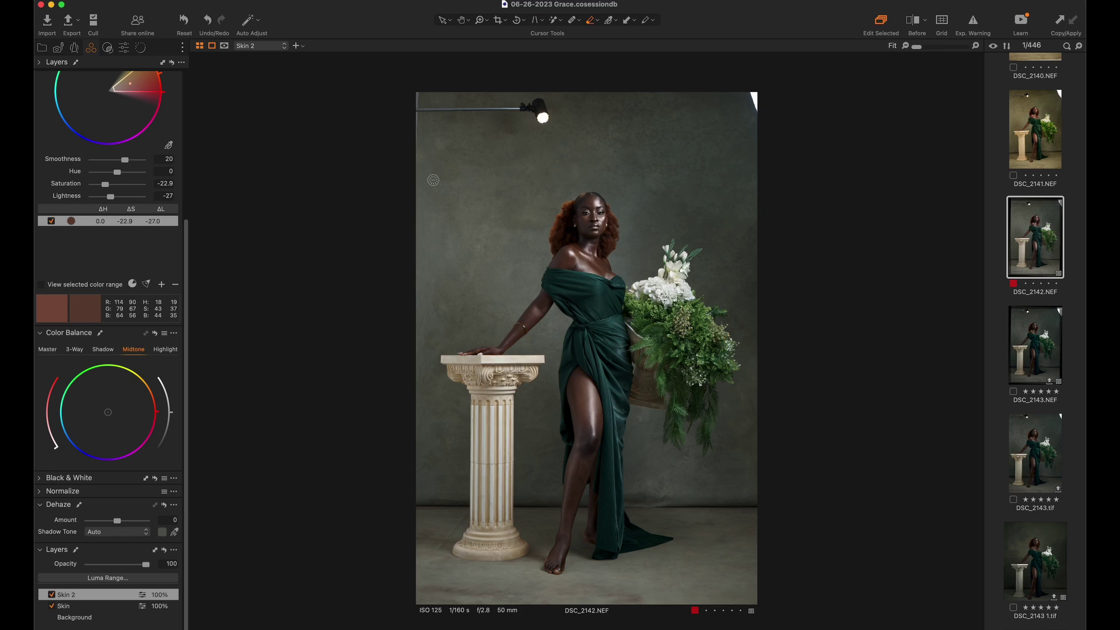
Check the Skin 2 effect off and on, and reduce the layer's opacity to 71.
left_click(53, 595)
left_click(54, 595)
left_click(134, 564)
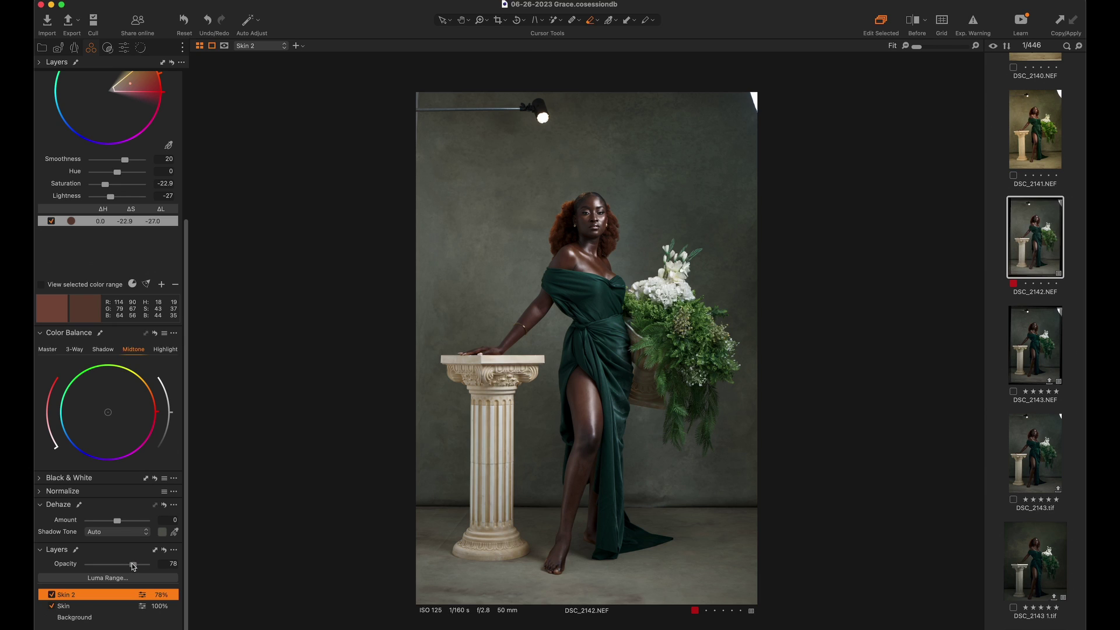
left_click_drag(133, 565, 130, 566)
key("y")
key("y")
Add a new empty adjustment layer and name it Dress.
left_click(297, 46)
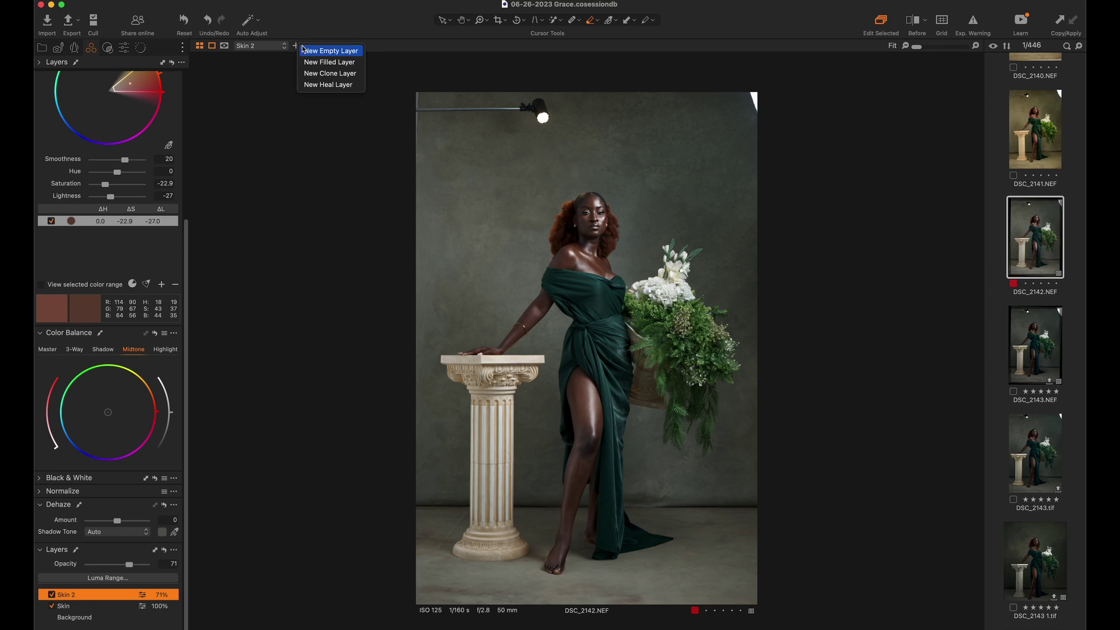
left_click(433, 30)
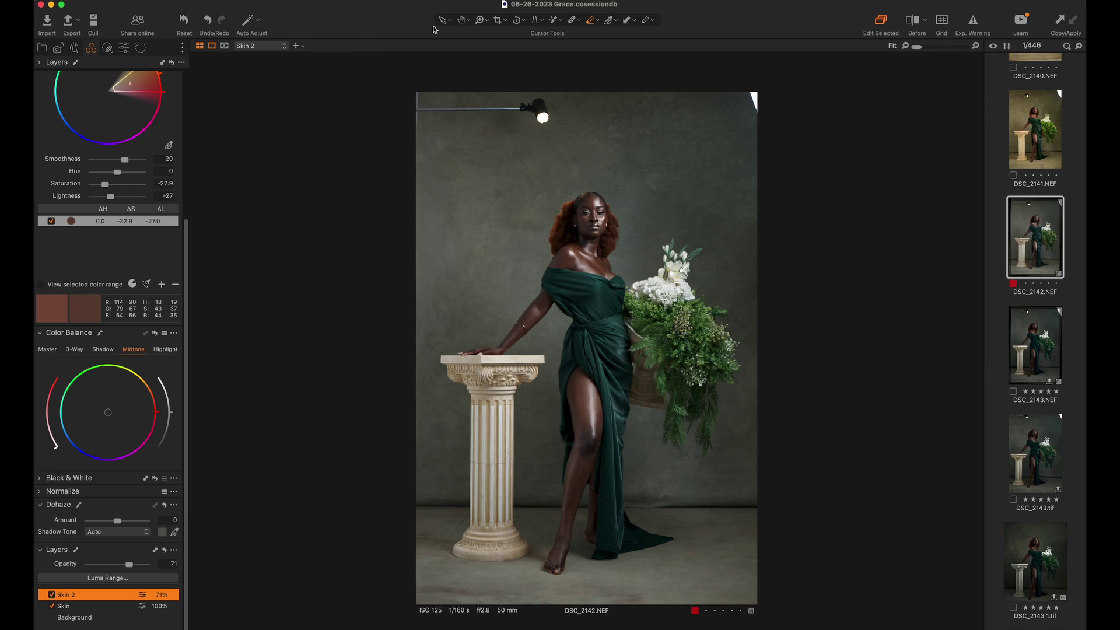
left_click(297, 46)
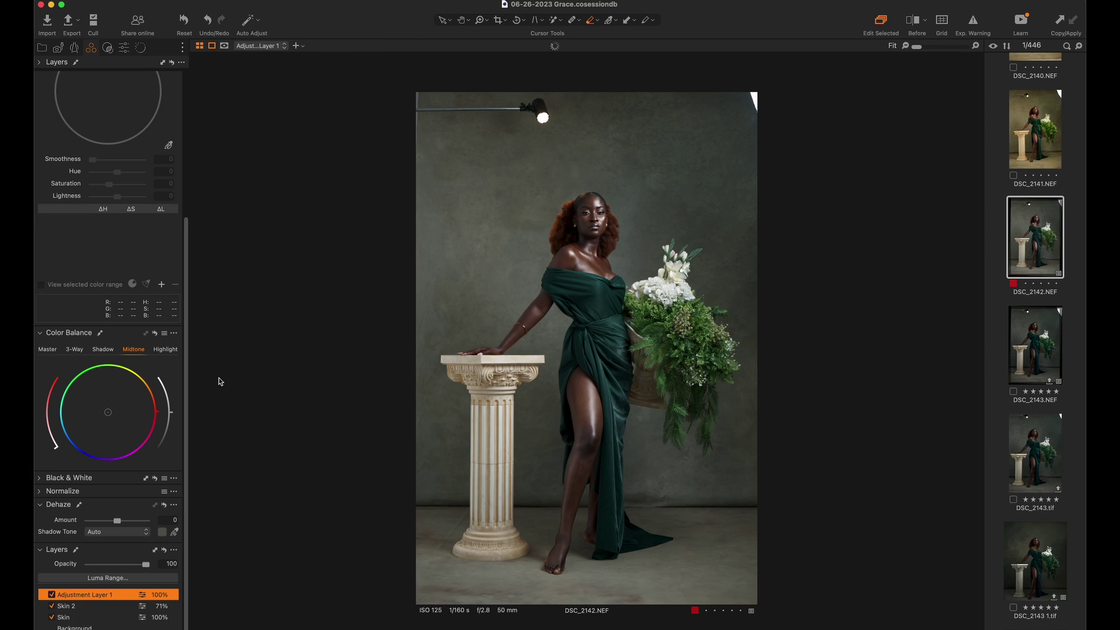
double_click(104, 594)
type("D")
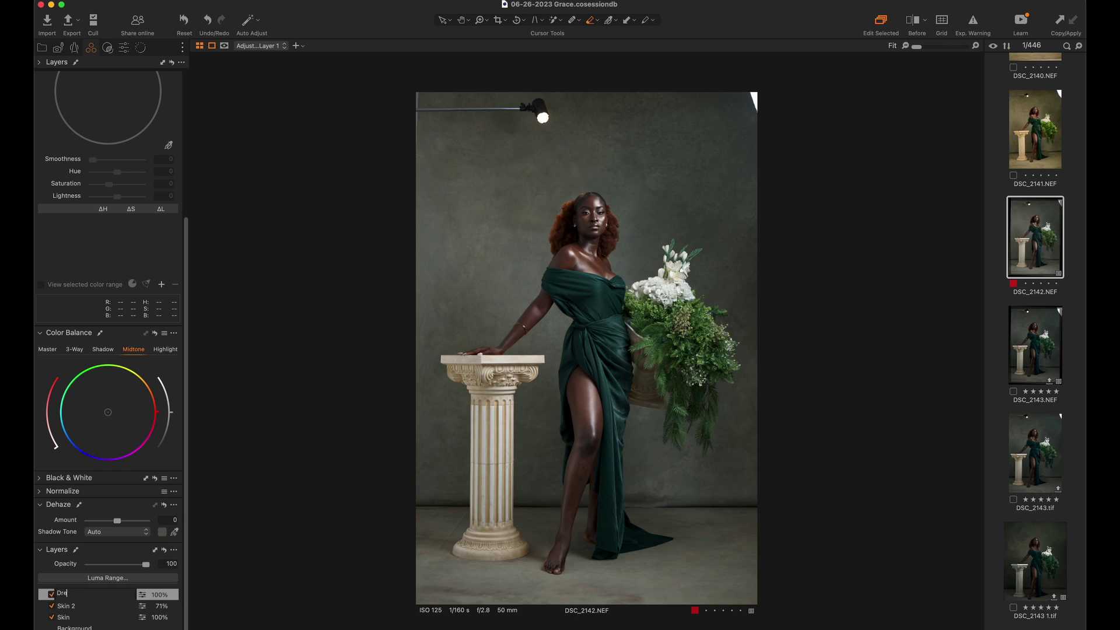
type("ress")
key("Return")
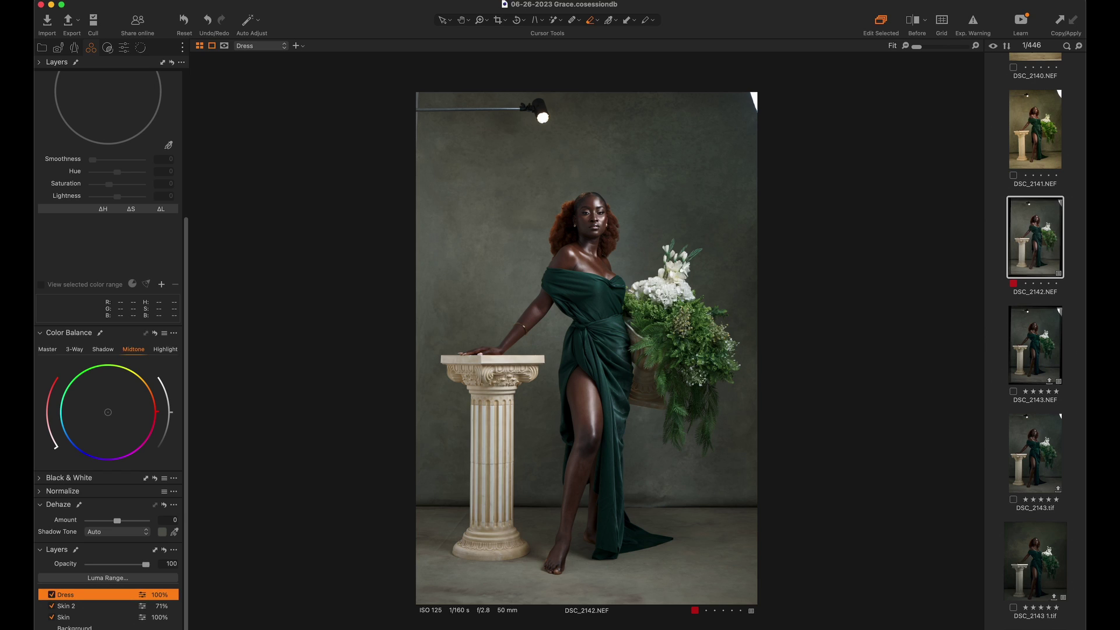
Mask the whole green dress on the Dress layer with the Magic Brush.
left_click(553, 20)
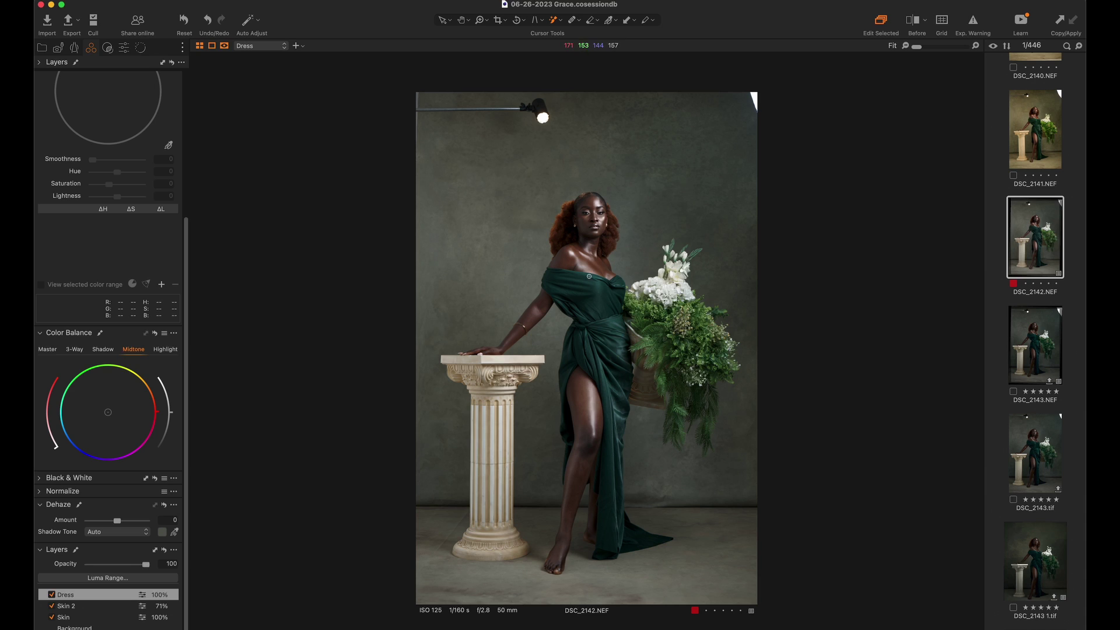
left_click_drag(570, 292, 585, 287)
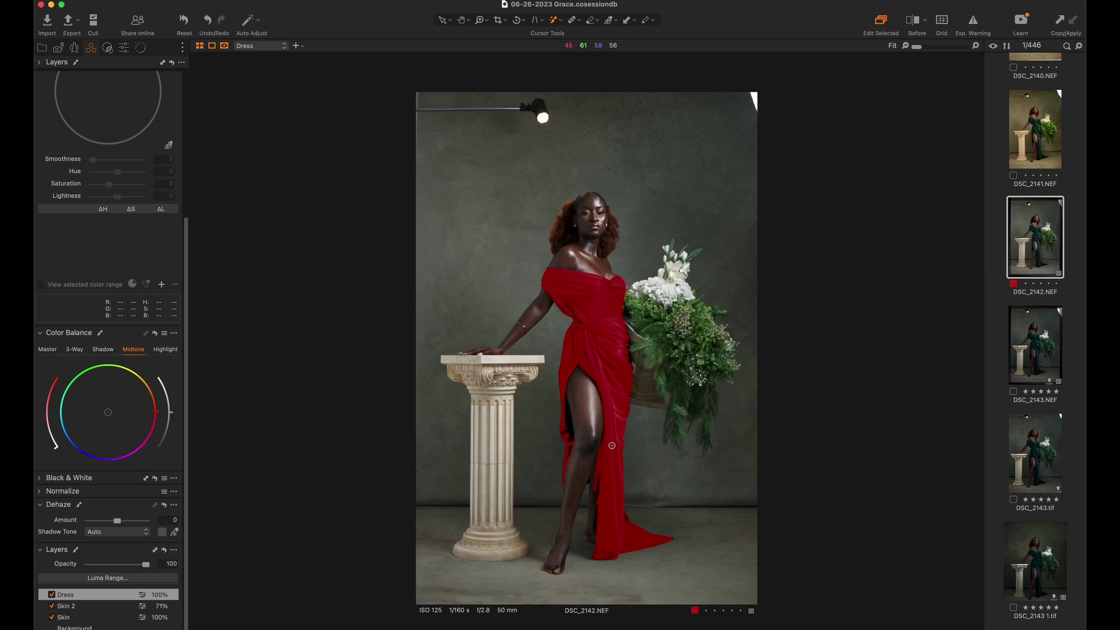
key("m")
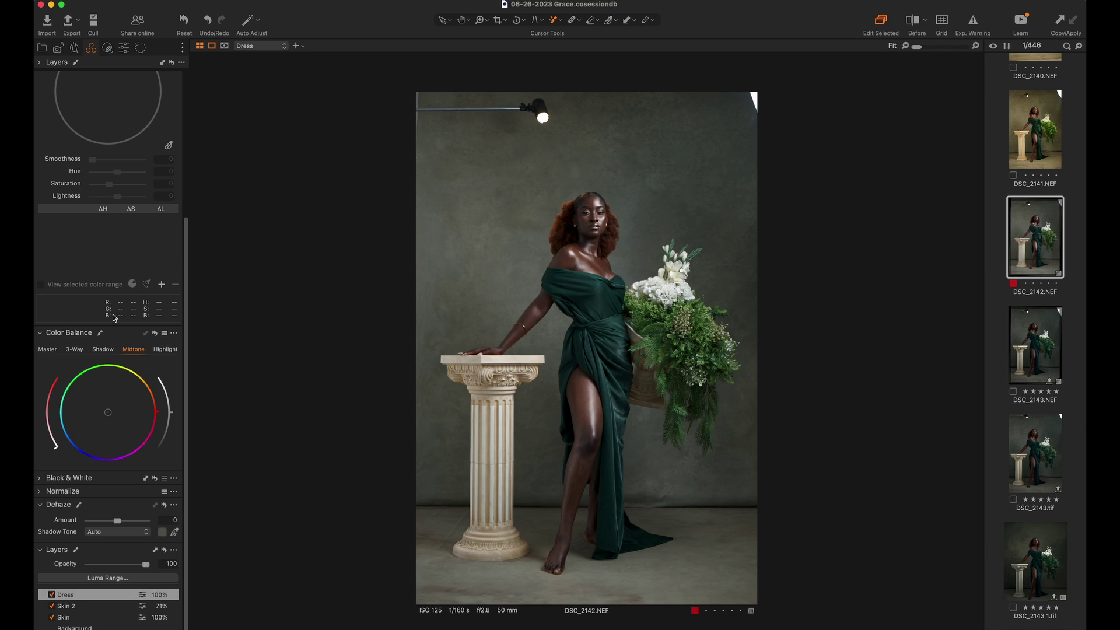
Sample the dress green in the Advanced Color Editor and extend the color range toward higher saturation.
scroll(174, 304, "up", 4)
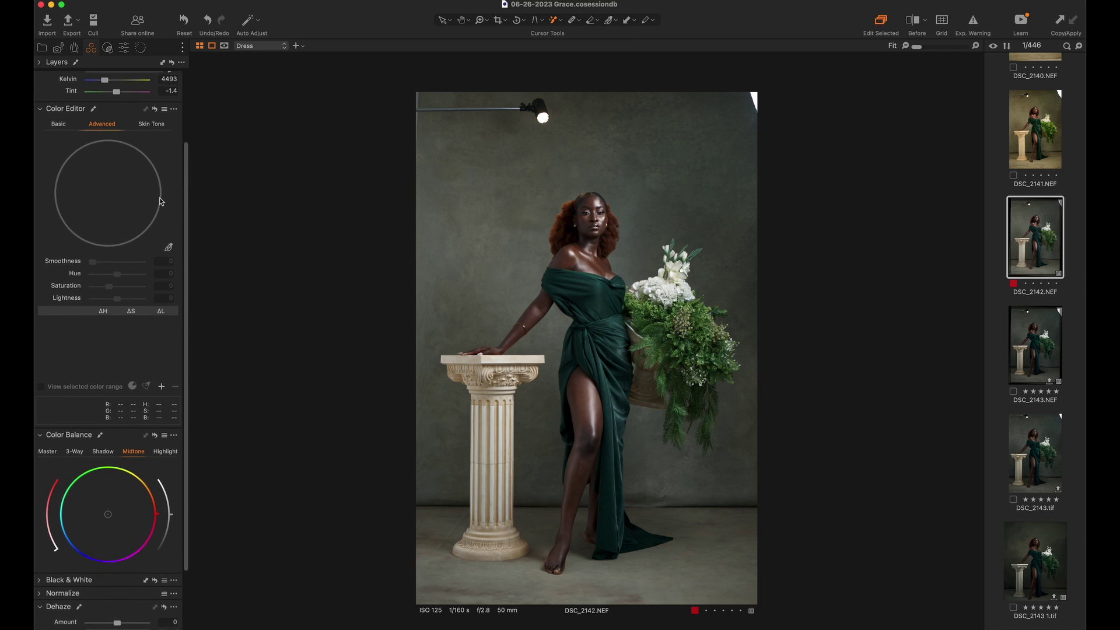
left_click(169, 251)
left_click(597, 315)
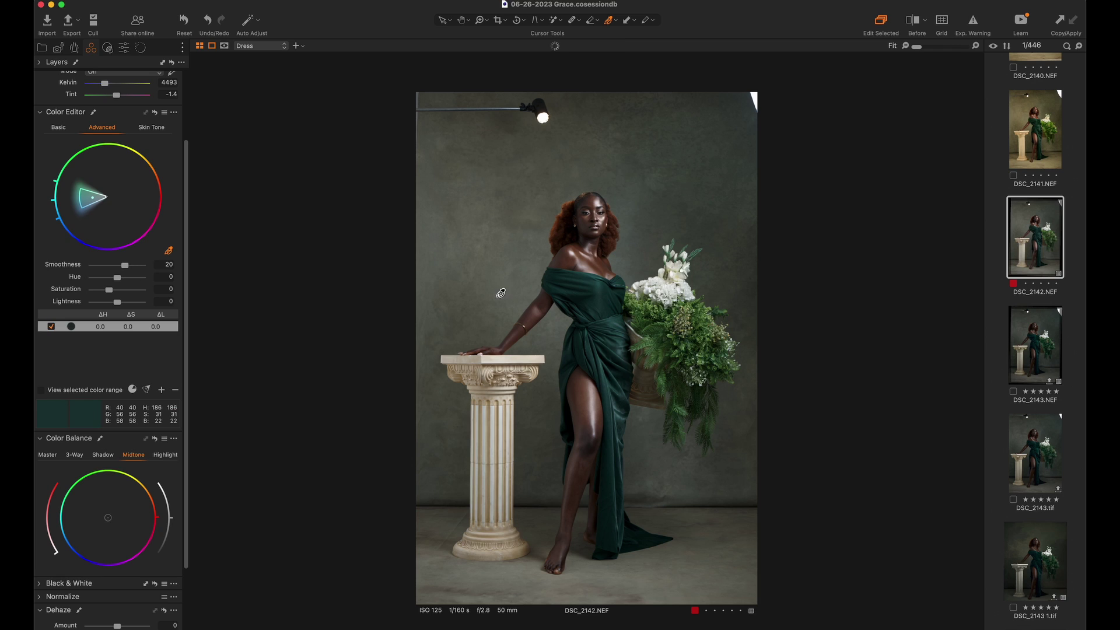
left_click_drag(81, 195, 67, 198)
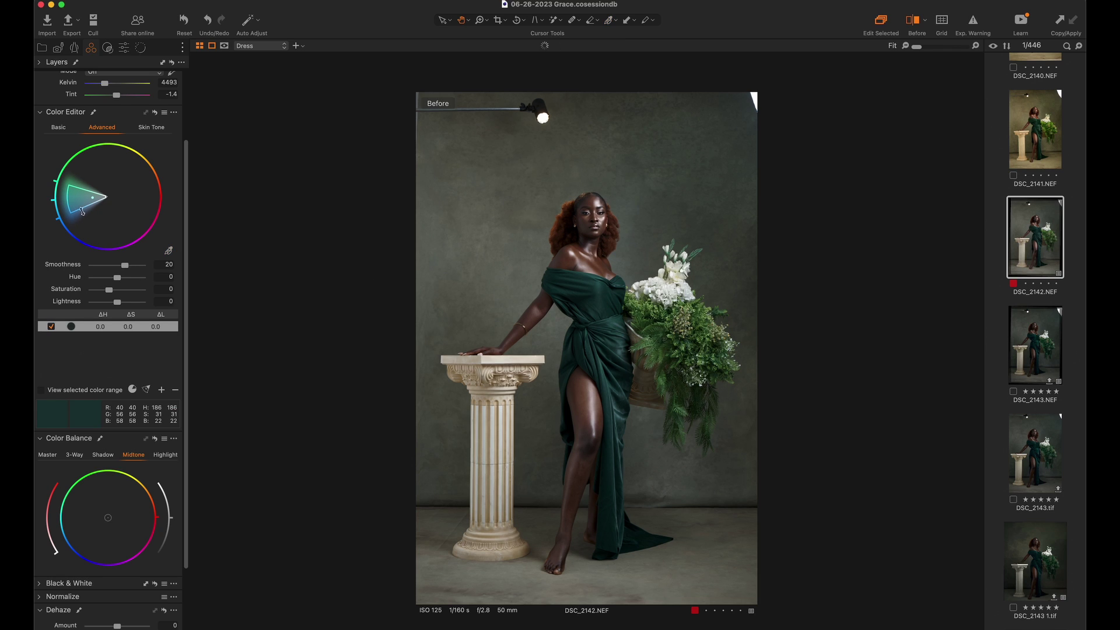
Compare the dress color in the graded photo with the original.
key("y")
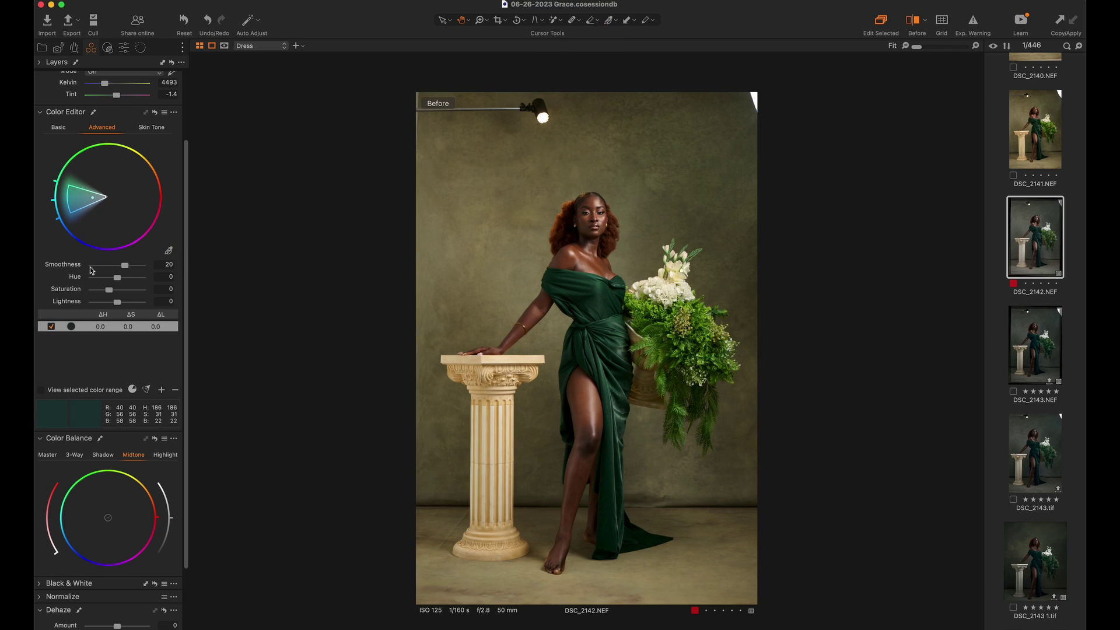
key("y")
key("y")
key("y")
key("y")
key("y")
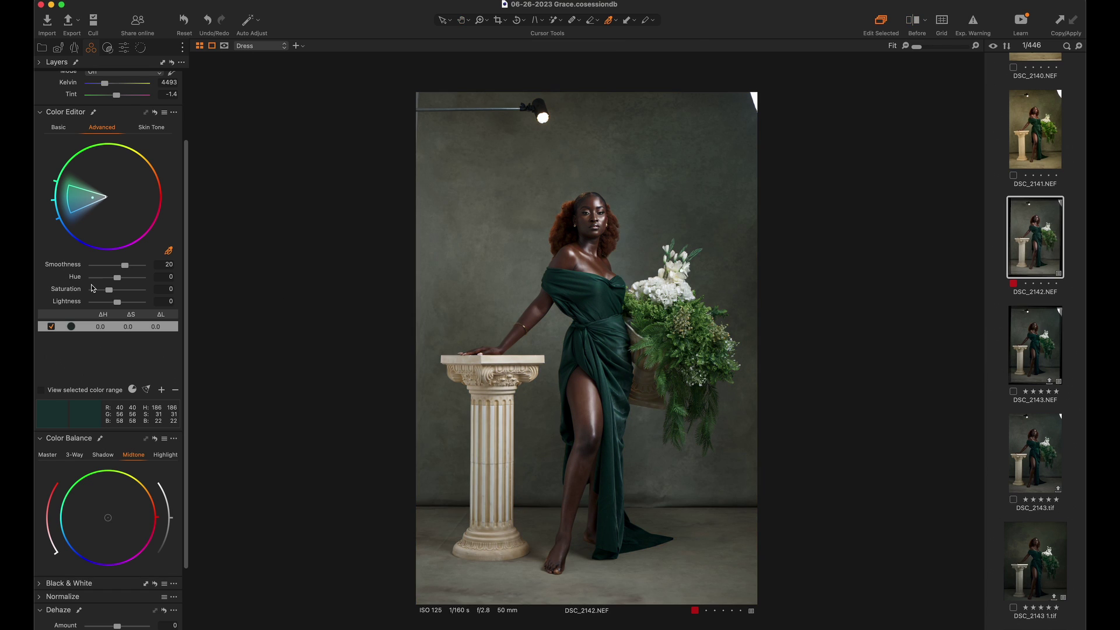
Set the sampled dress color's hue to -22.4, saturation to 43.7 and lightness to -9.7.
mouse_move(117, 282)
left_mouse_down()
mouse_move(97, 282)
mouse_move(116, 290)
left_mouse_up()
left_click_drag(103, 278, 93, 284)
key("y")
key("y")
key("y")
key("y")
left_click_drag(100, 283, 114, 305)
Compare the recolored dress with the original photo and examine the graded image up close.
key("y")
key("y")
key("y")
key("y")
key("y")
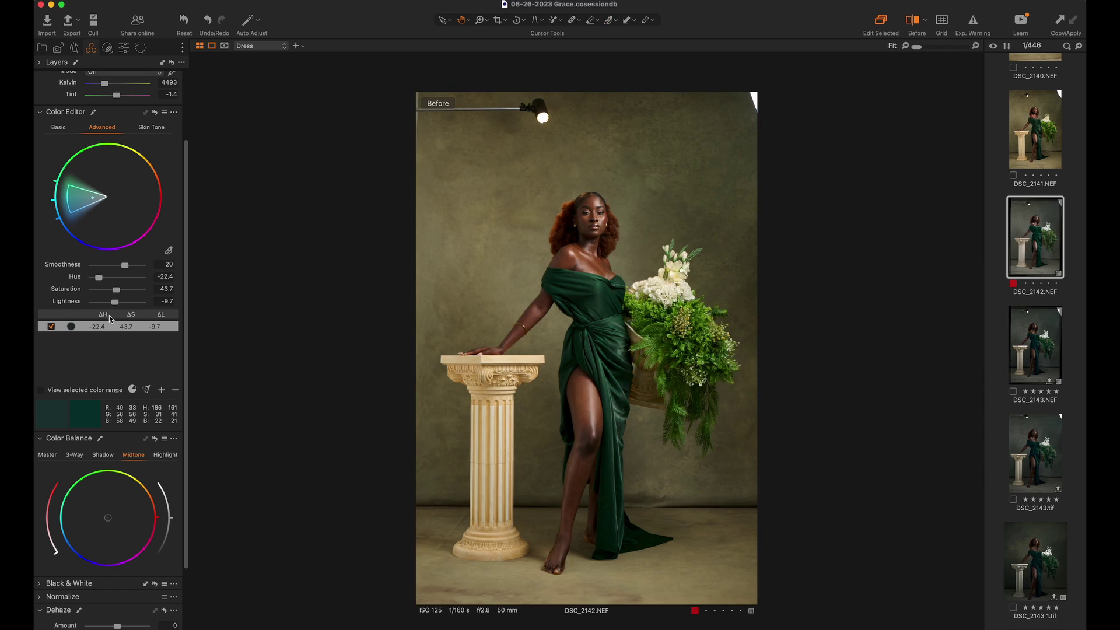
key("y")
key("y")
key("y")
key("y")
key("y")
key("y")
key("y")
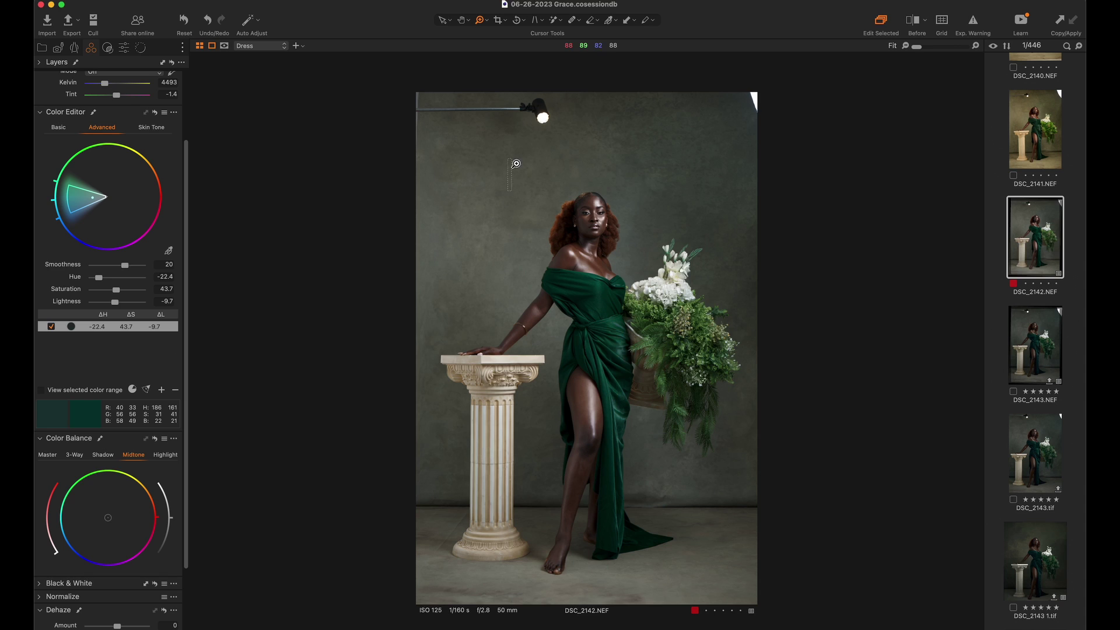
left_click_drag(516, 164, 715, 344)
left_click_drag(434, 139, 637, 346)
left_click_drag(504, 175, 517, 310)
Send the graded photo to Adobe Photoshop 2024 with the Edit With command.
key("super+0")
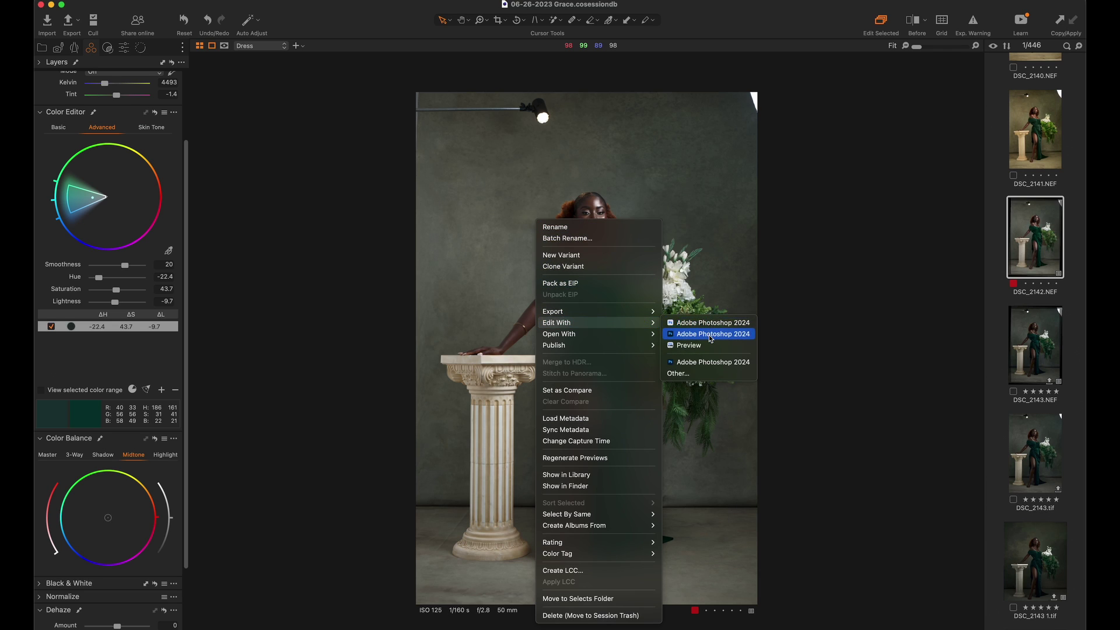
left_click(711, 335)
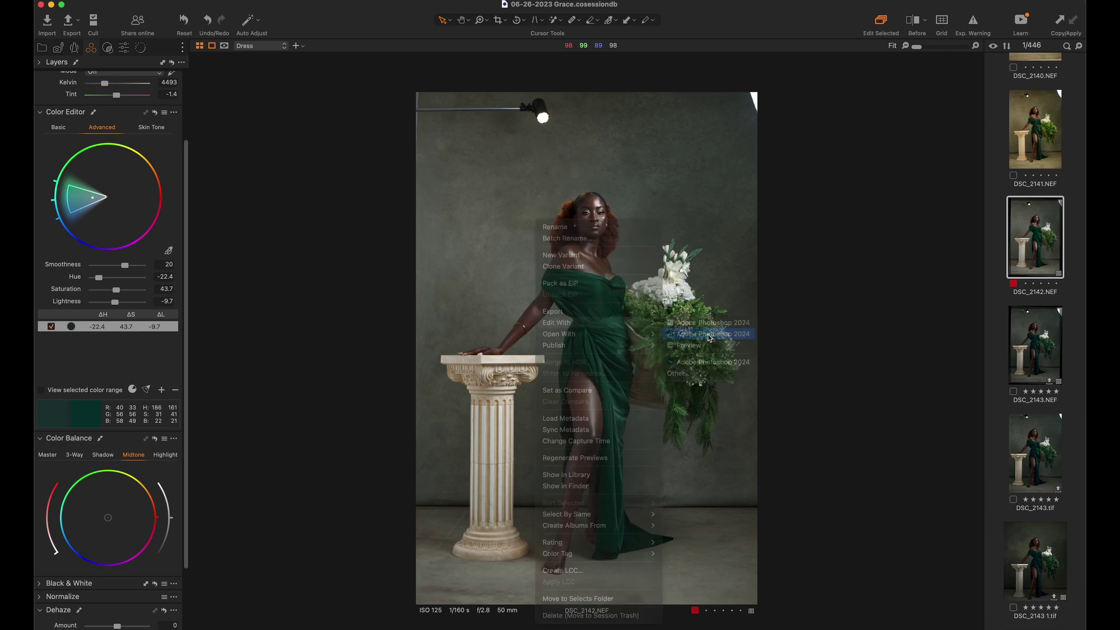
Continue with DSC_2142.tif in Photoshop and add a new layer above Layer 1 with its blend mode set to Color.
left_click(654, 446)
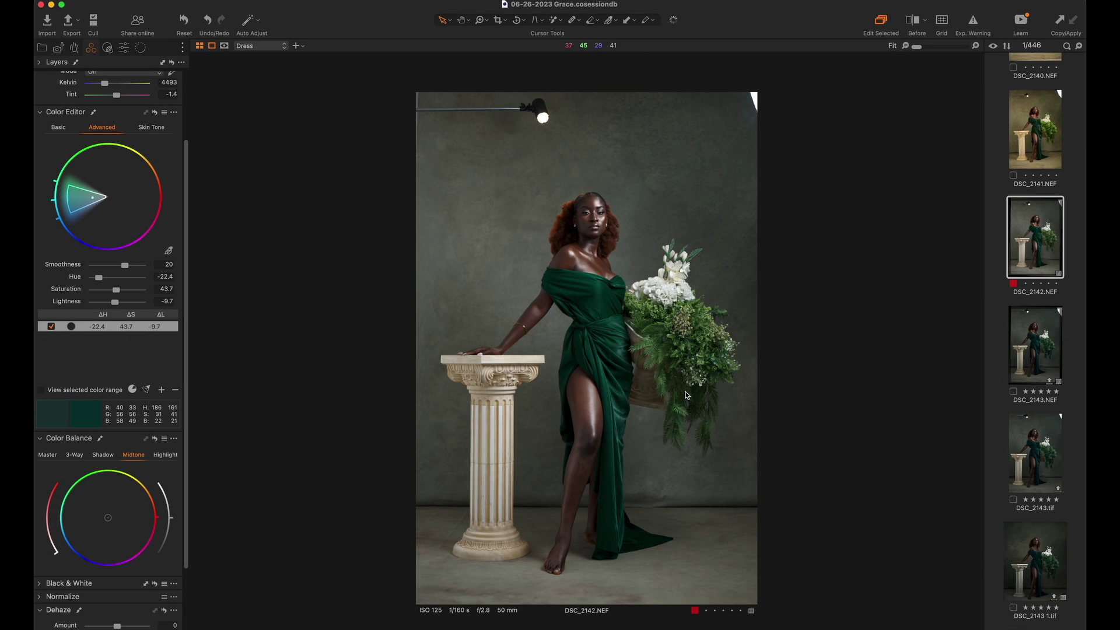
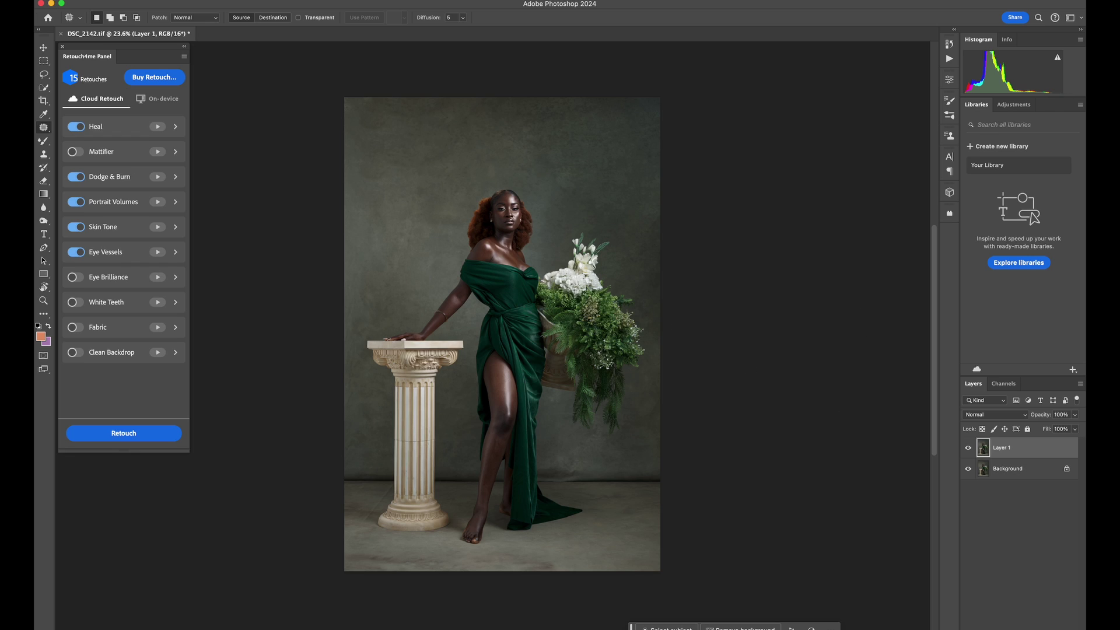
key("alt+shift+super+n")
left_click(997, 415)
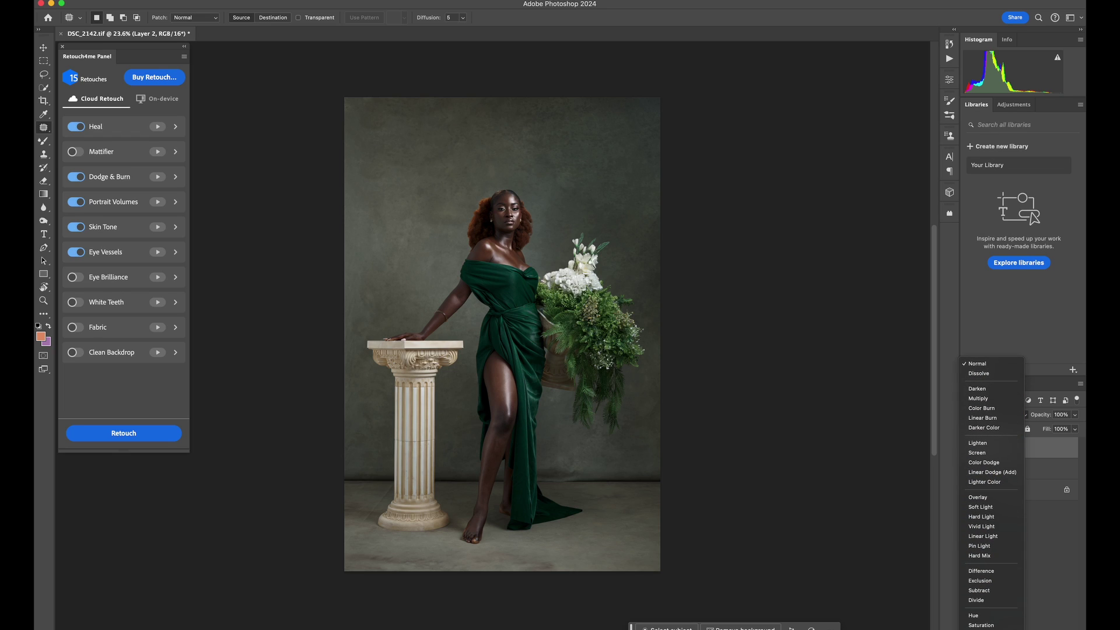
left_click(976, 629)
Collapse the Retouch4me panel and set up a large soft Brush Tool at 40% opacity and 20% flow.
key("b")
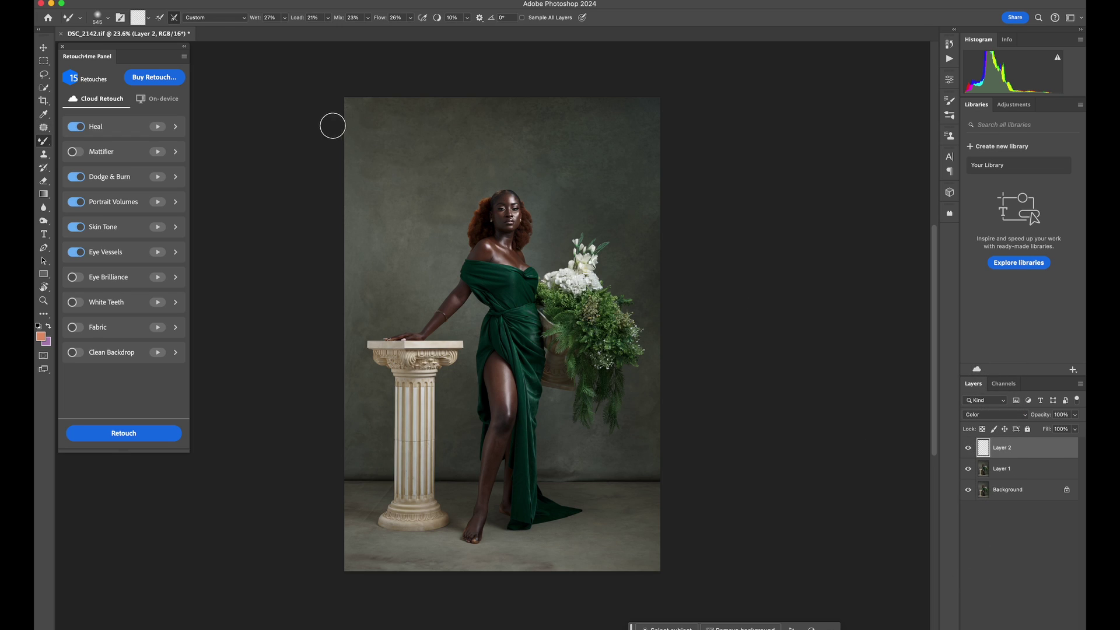
left_click(182, 47)
right_click(44, 140)
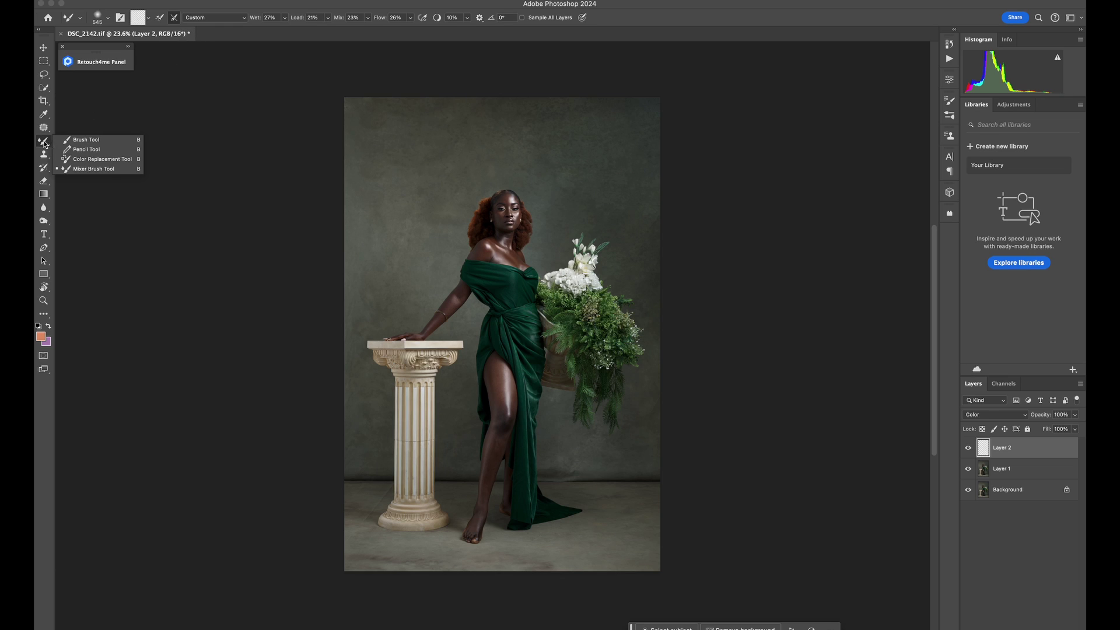
left_click(74, 142)
mouse_move(408, 166)
left_mouse_down()
mouse_move(457, 177)
mouse_move(459, 108)
left_mouse_up()
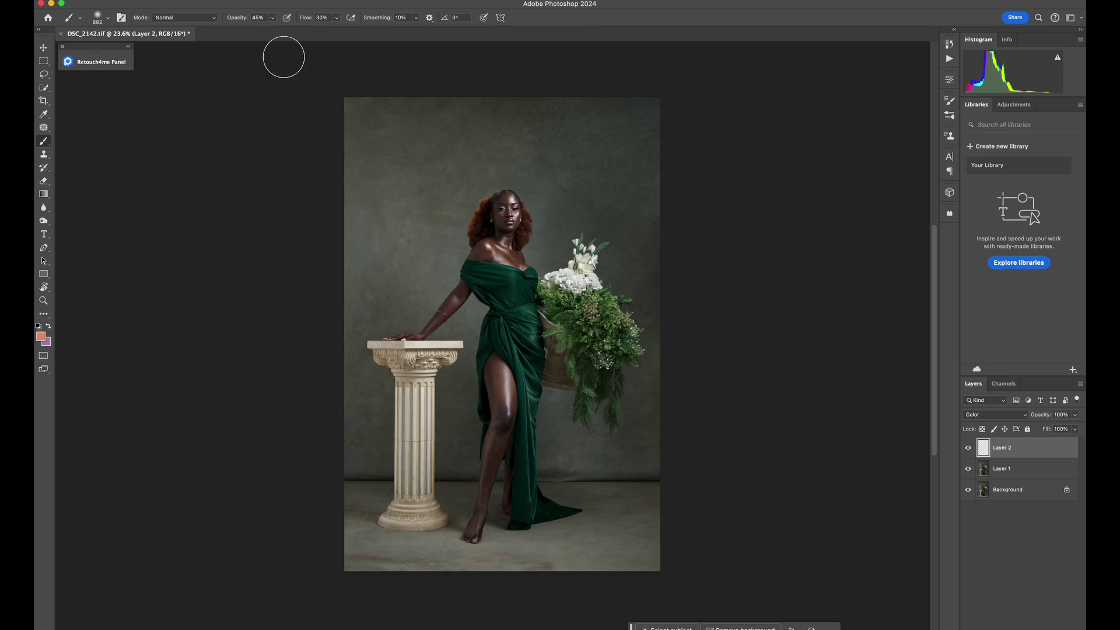
key("shift+4")
key("4")
mouse_move(436, 163)
left_mouse_down()
mouse_move(461, 166)
mouse_move(449, 166)
left_mouse_up()
Sample the backdrop color above the woman and paint it over the upper backdrop on Layer 2 to even out its tone.
left_click(442, 152, "alt")
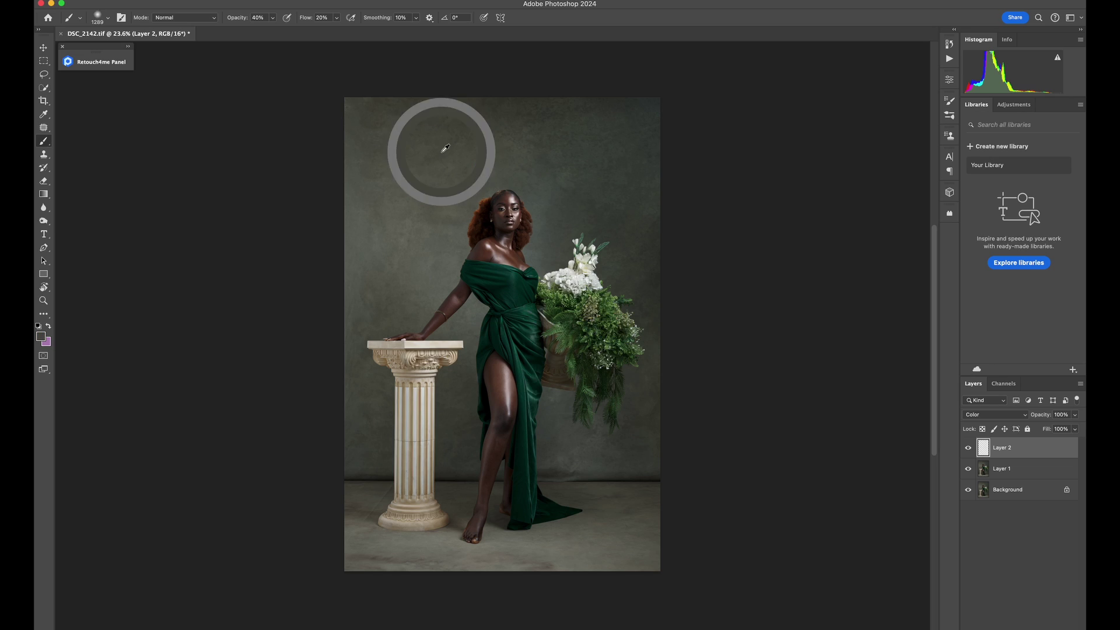
left_click(620, 139, "alt")
left_click(422, 150, "alt")
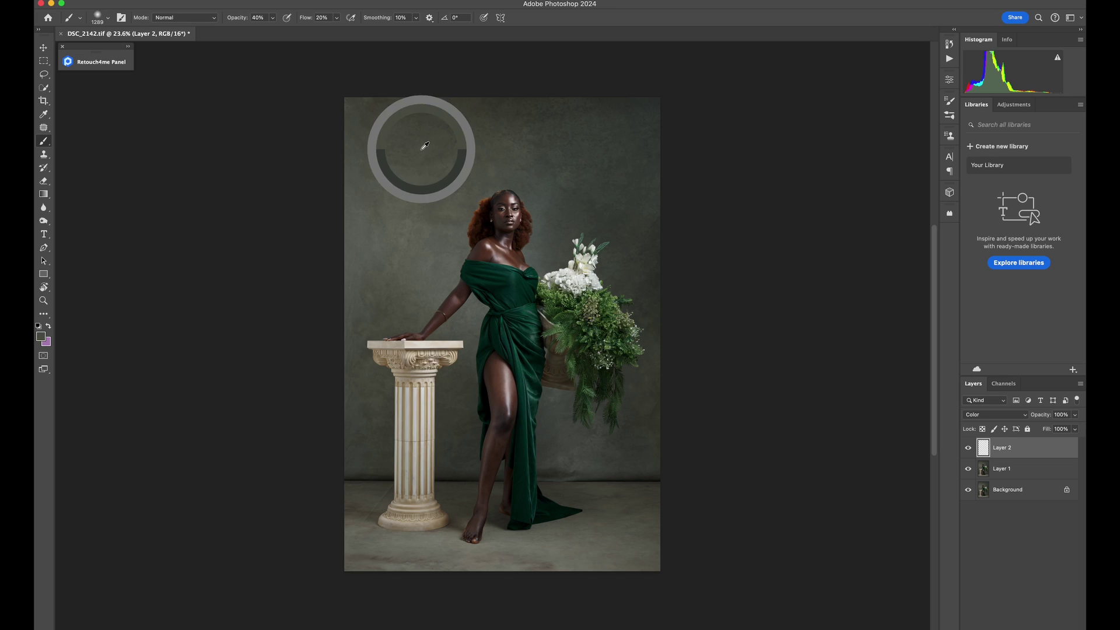
left_click(423, 150, "alt")
left_click_drag(489, 137, 491, 137)
mouse_move(563, 122)
left_mouse_down()
mouse_move(638, 105)
mouse_move(643, 156)
left_mouse_up()
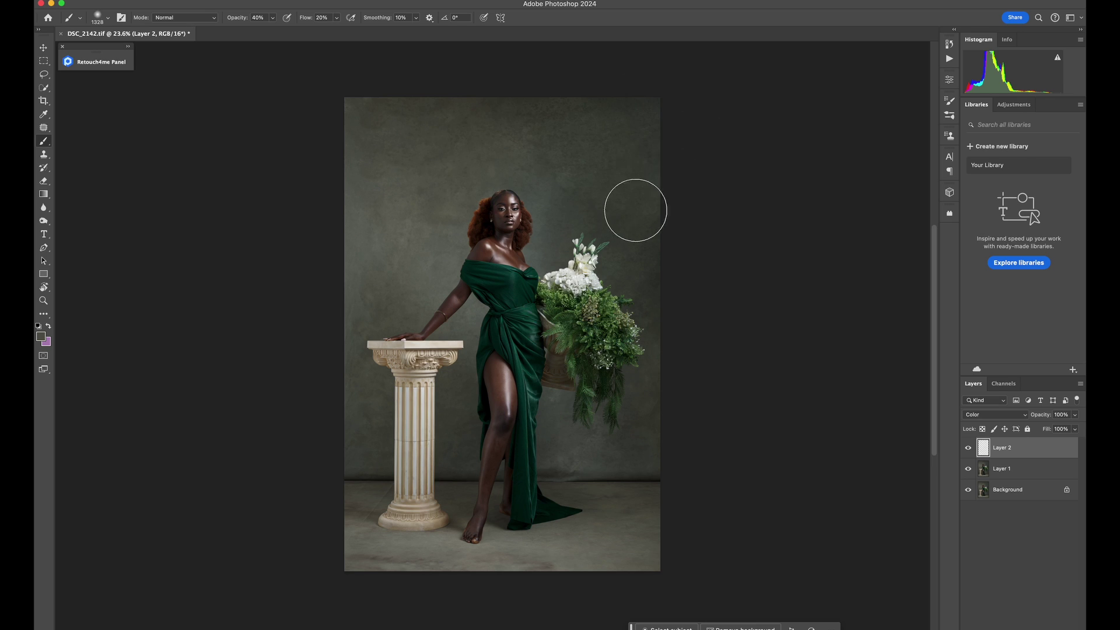
Select the woman on Layer 1, extend the selection over the flower basket, and invert it to the backdrop.
left_click(1018, 471)
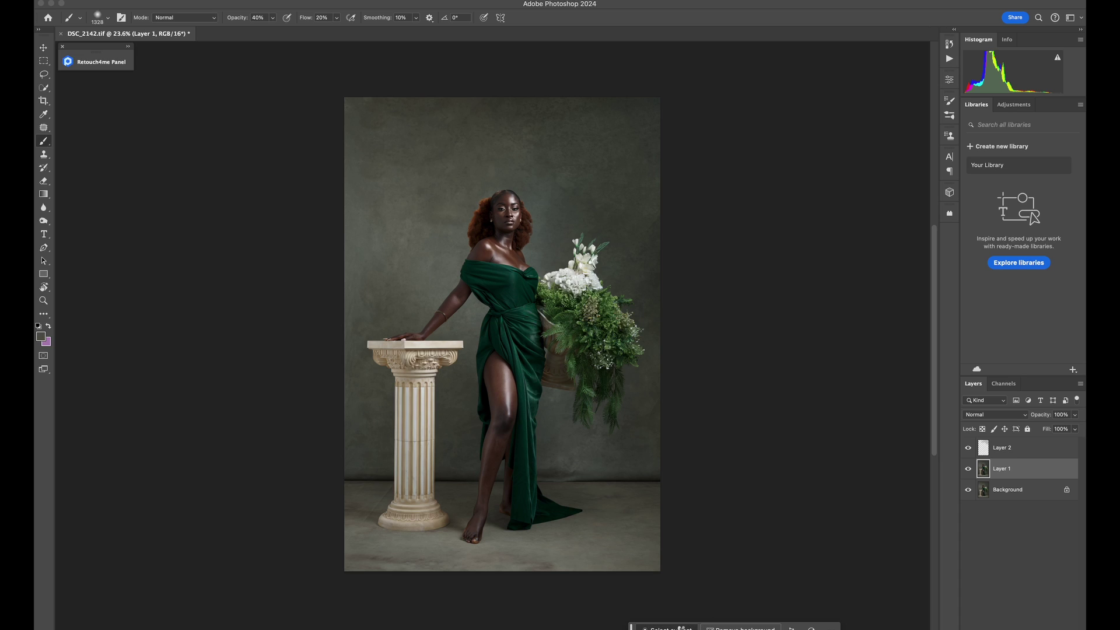
left_click(684, 628)
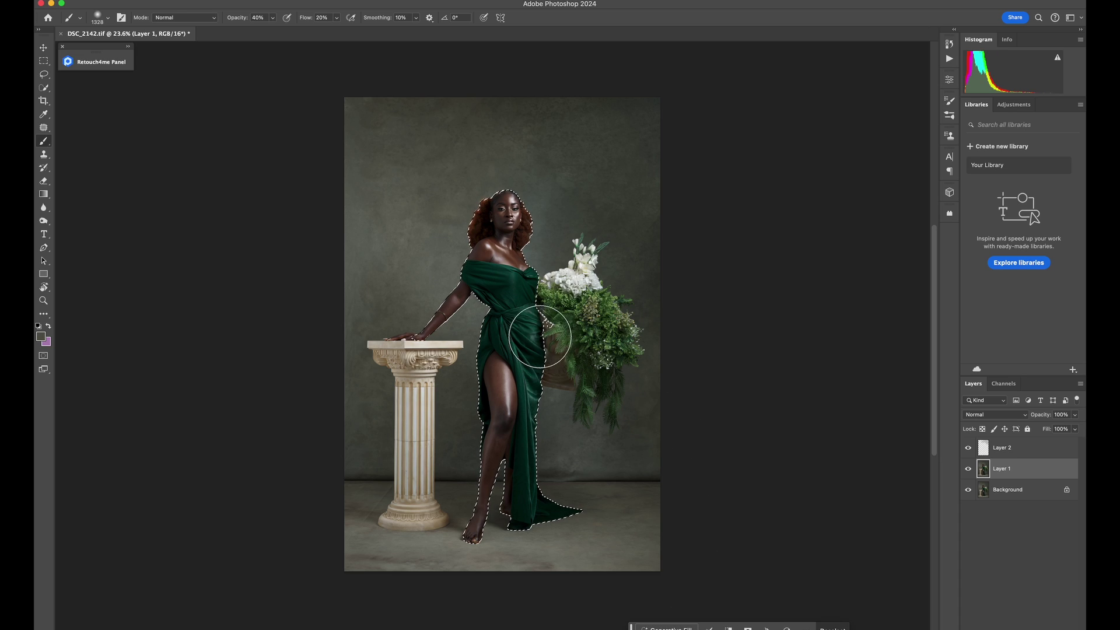
key("w")
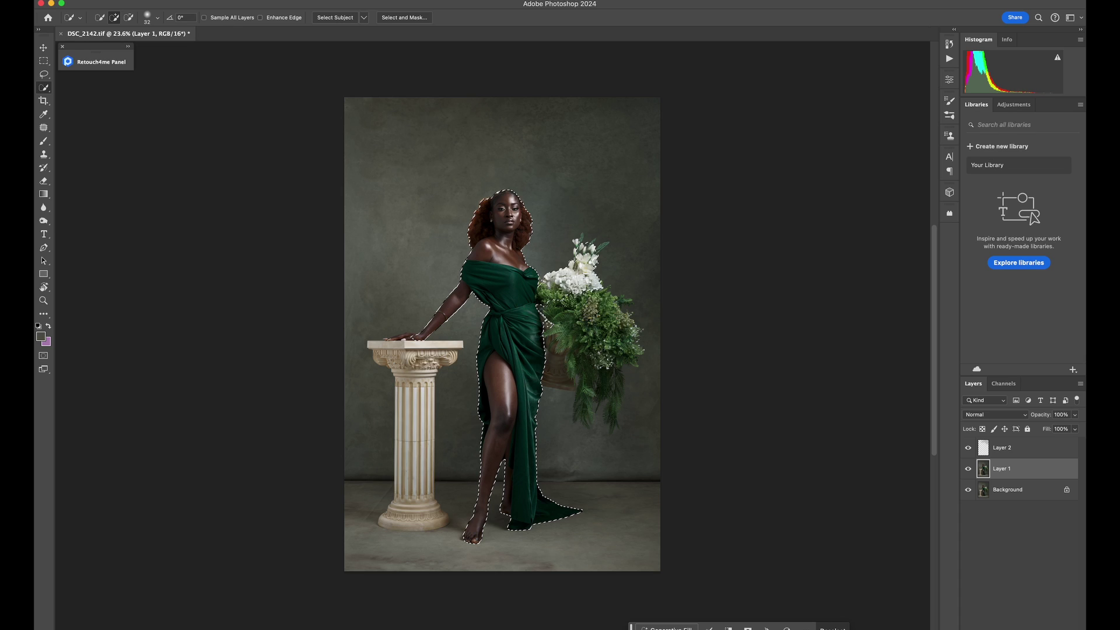
mouse_move(573, 296)
left_mouse_down()
mouse_move(594, 348)
mouse_move(613, 339)
mouse_move(624, 299)
mouse_move(600, 259)
left_mouse_up()
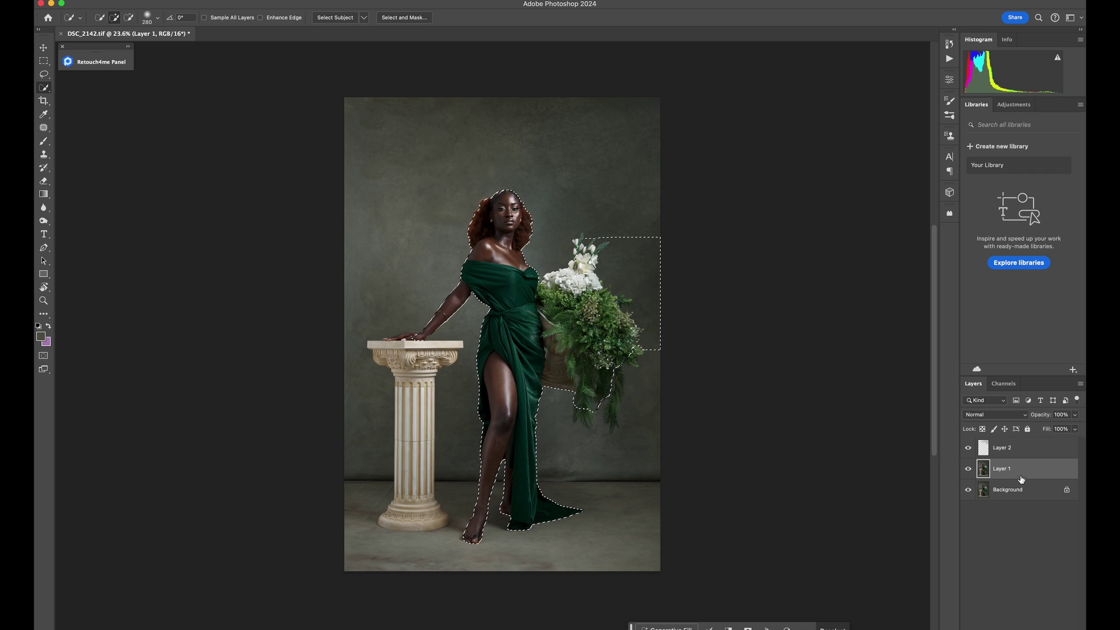
key("super+shift+i")
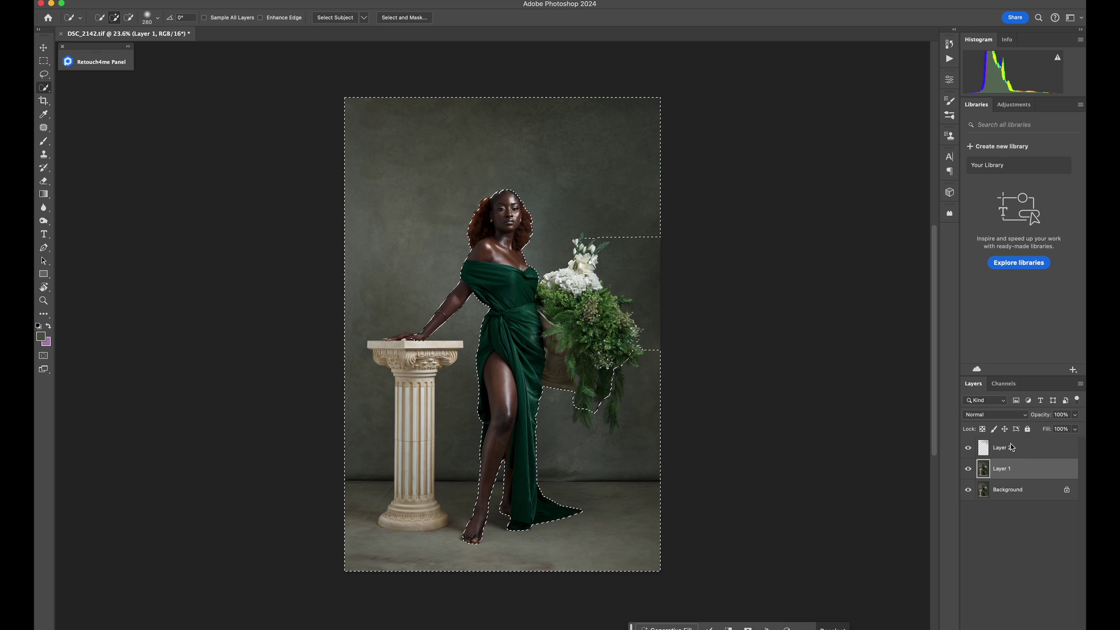
Paint the sampled color on Layer 2 over the backdrop near the flowers, clear the selection, and merge the visible layers.
left_click(1028, 450)
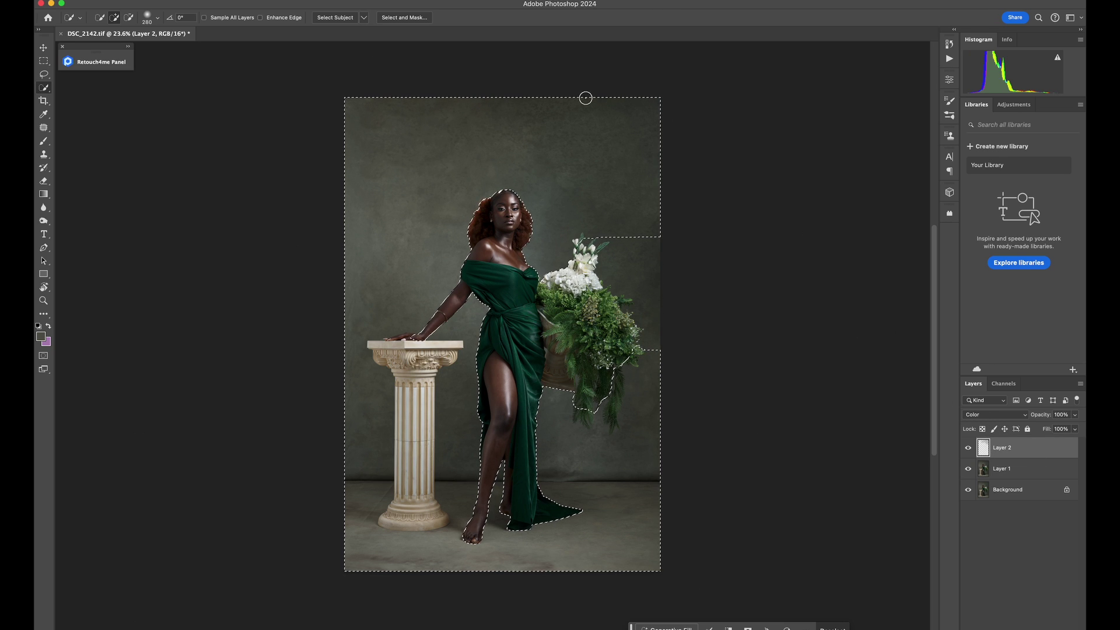
key("b")
left_click_drag(593, 152, 562, 199)
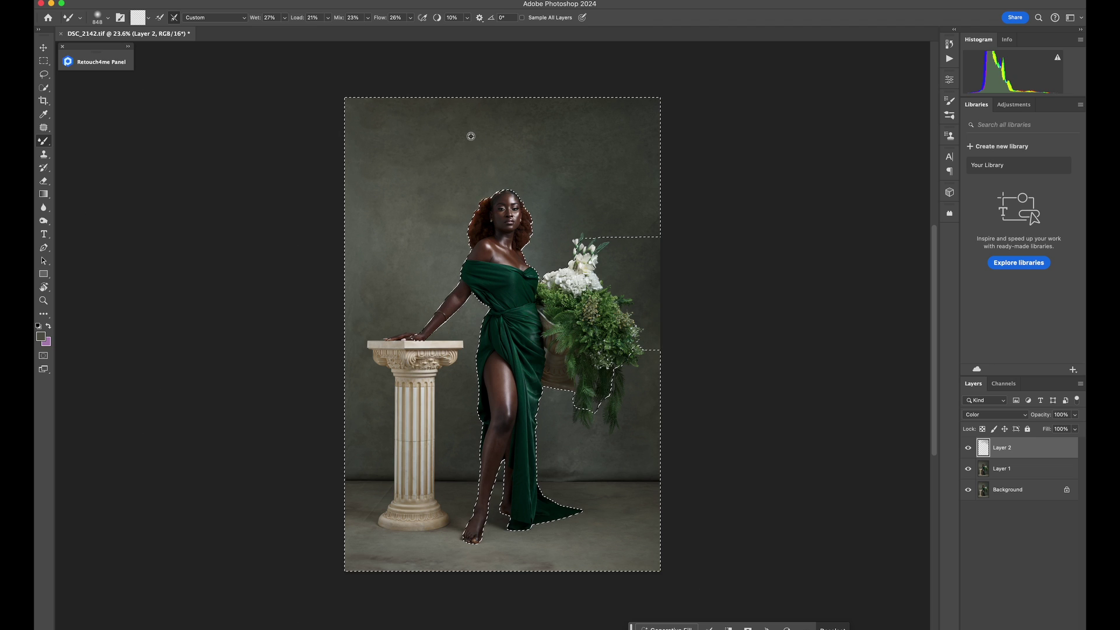
right_click(44, 141)
left_click(81, 138)
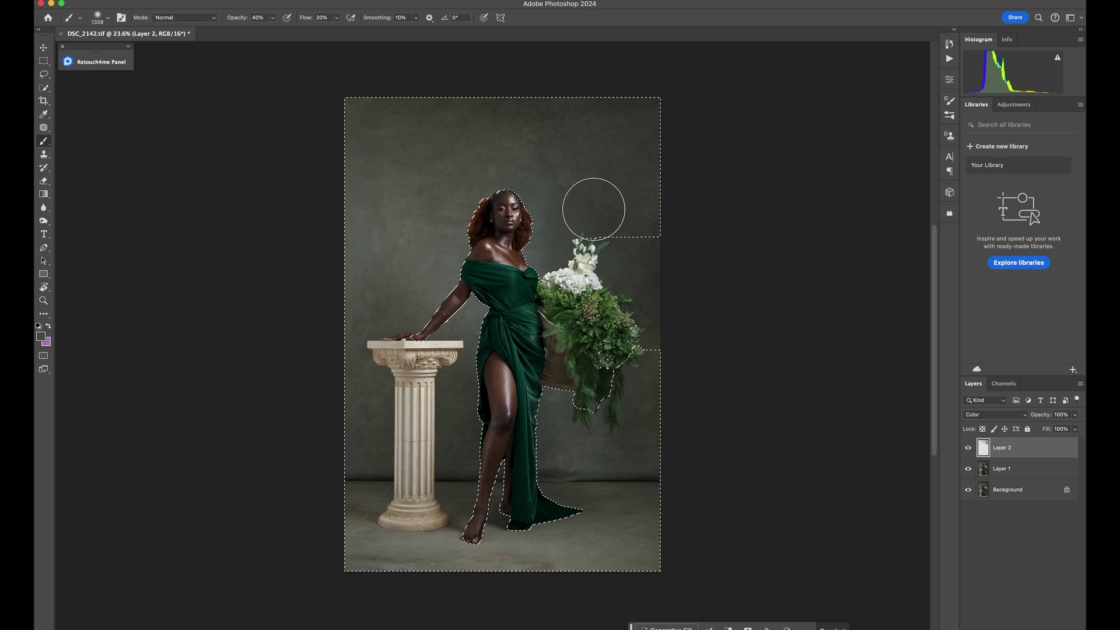
key("super+d")
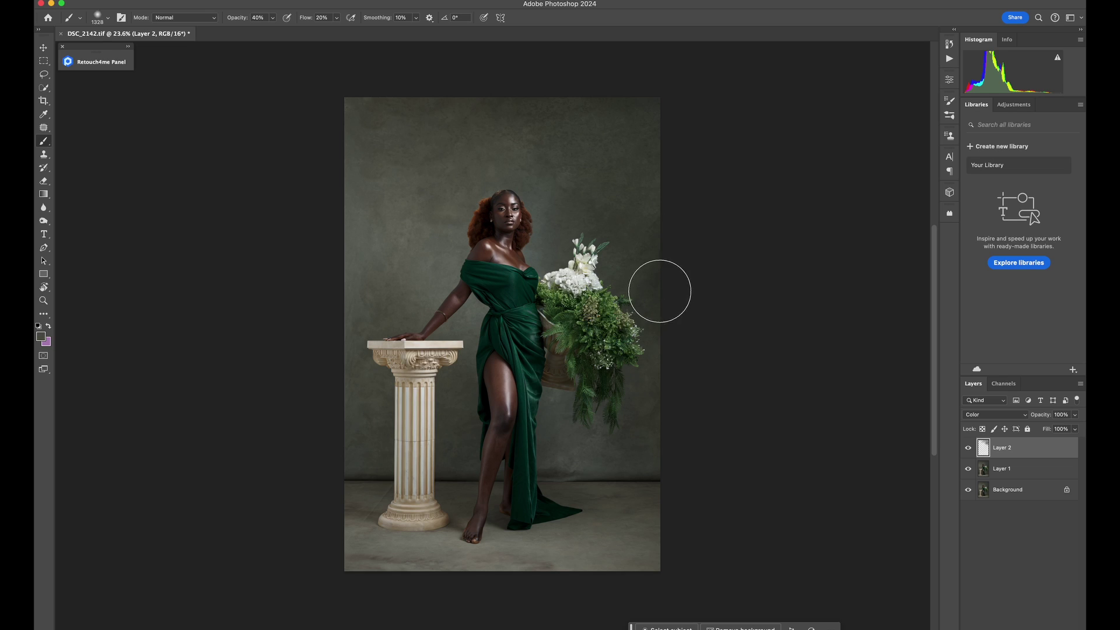
left_click_drag(584, 194, 552, 190)
key("super+shift+e")
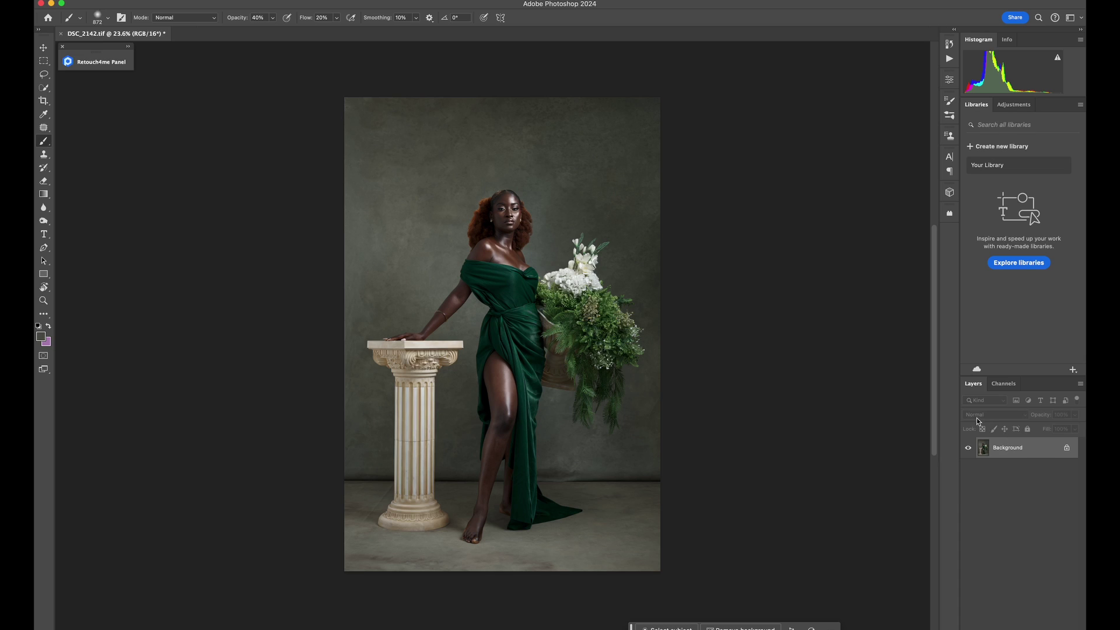
Run the Advanced Frequency Separation 16Bit action with a Gaussian Blur radius of 3 pixels.
left_click(949, 60)
left_click(905, 185)
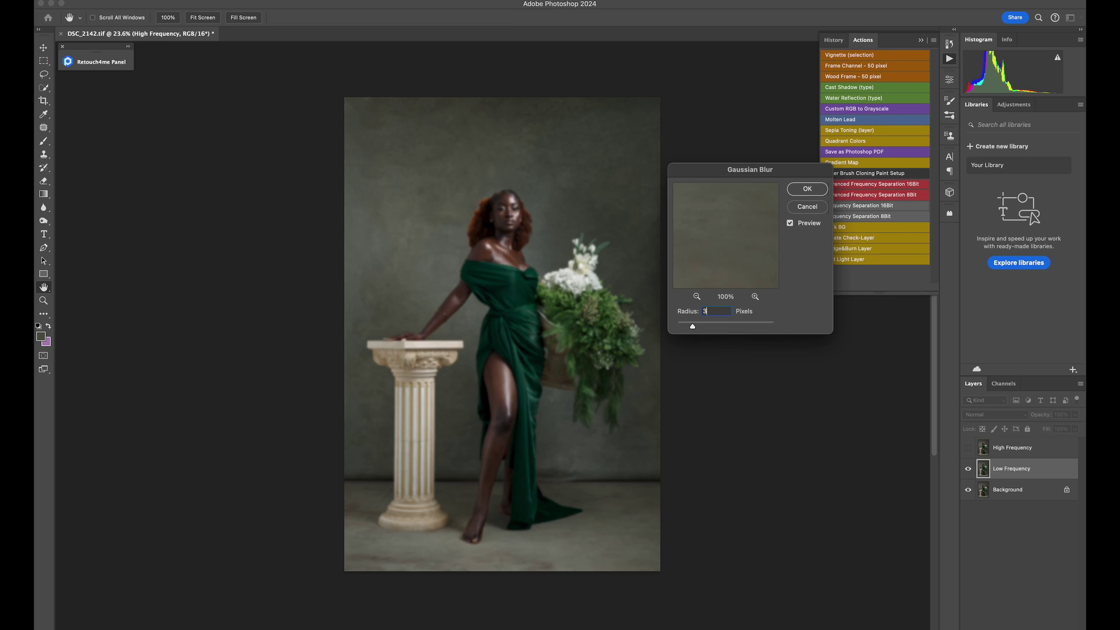
key("Return")
key("Return")
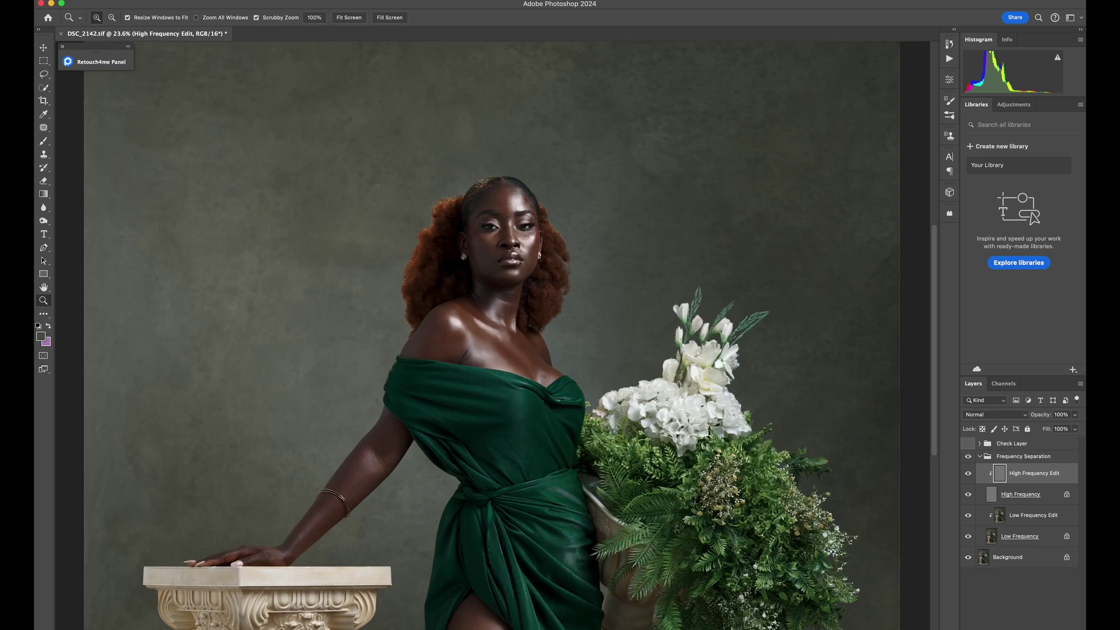
Clone Stamp clean skin texture over the cheek and under-eye area of the face on the High Frequency Edit layer.
mouse_move(509, 198)
left_mouse_down()
mouse_move(554, 201)
mouse_move(528, 204)
left_mouse_up()
key("s")
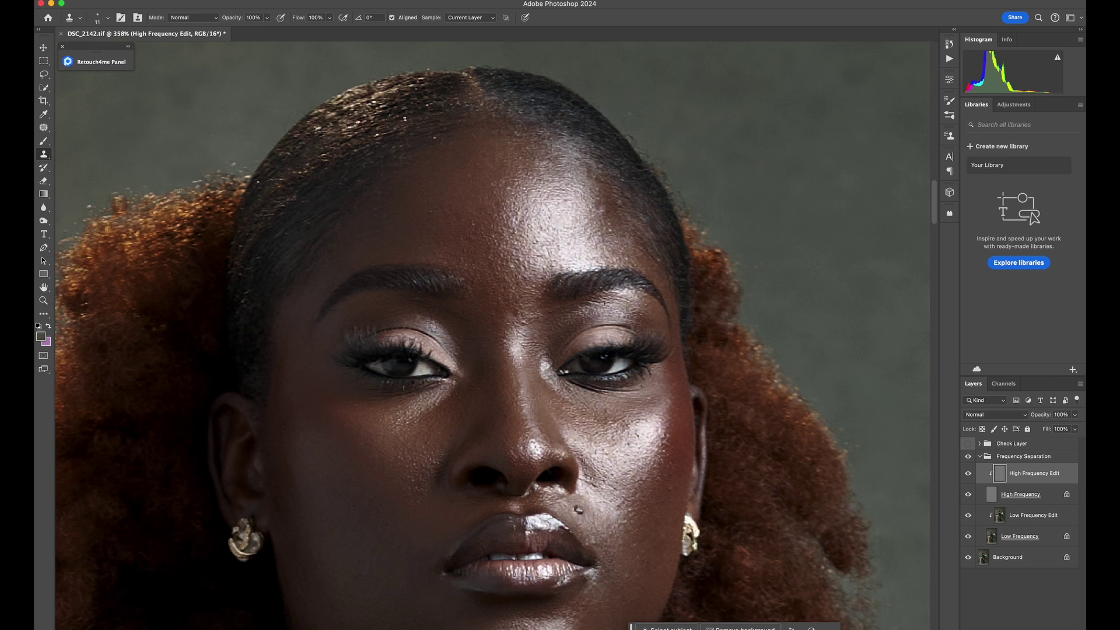
key("z")
mouse_move(488, 406)
left_mouse_down()
mouse_move(516, 407)
mouse_move(404, 323)
left_mouse_up()
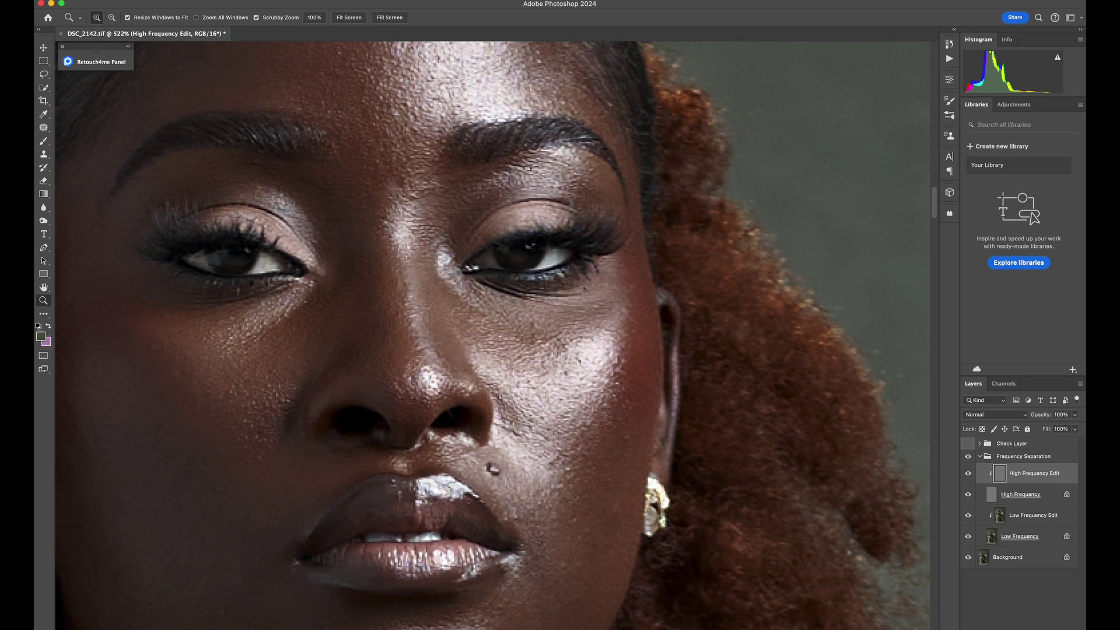
left_click_drag(559, 368, 564, 369)
key("s")
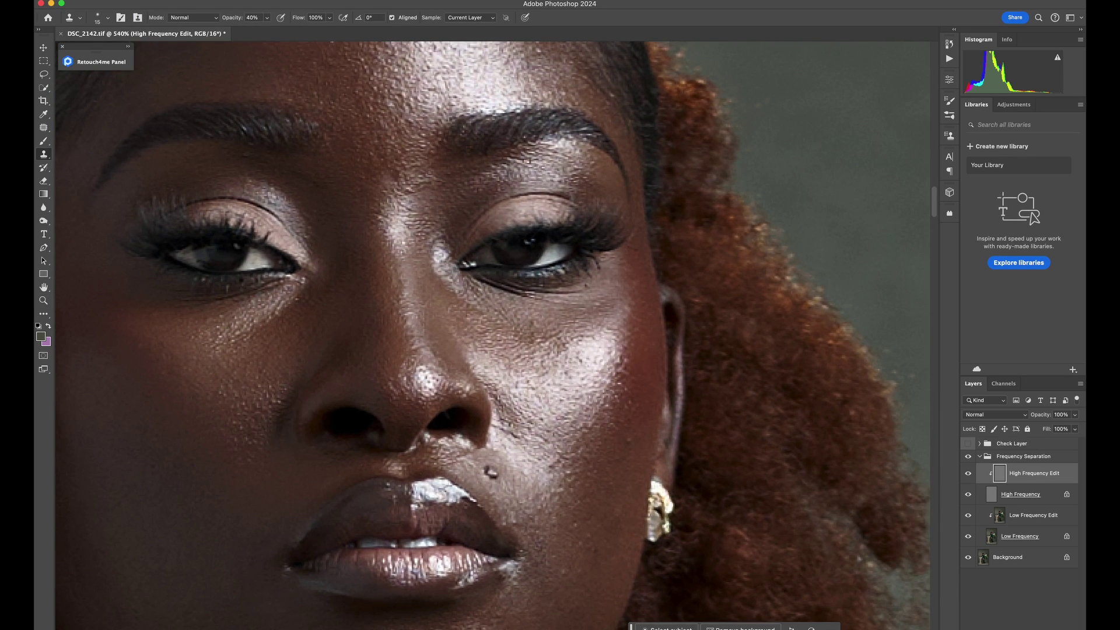
left_click_drag(537, 355, 540, 355)
left_click_drag(538, 289, 536, 289)
Smooth the creases and rough texture on the neck with the Clone Stamp on the High Frequency Edit layer.
key("super+0")
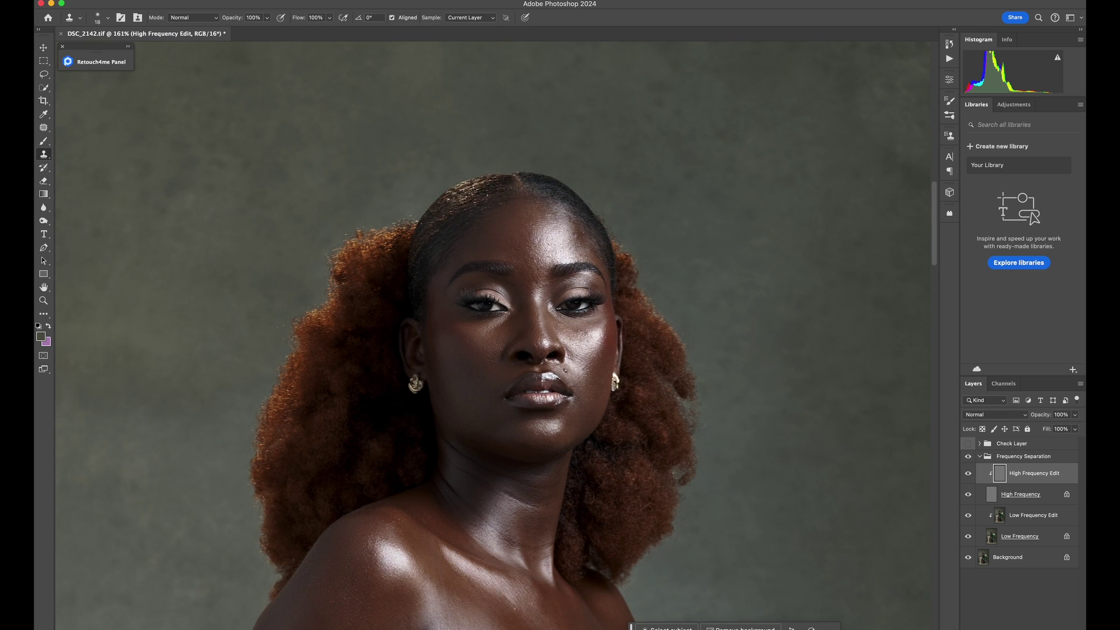
scroll(480, 502, "up", 5)
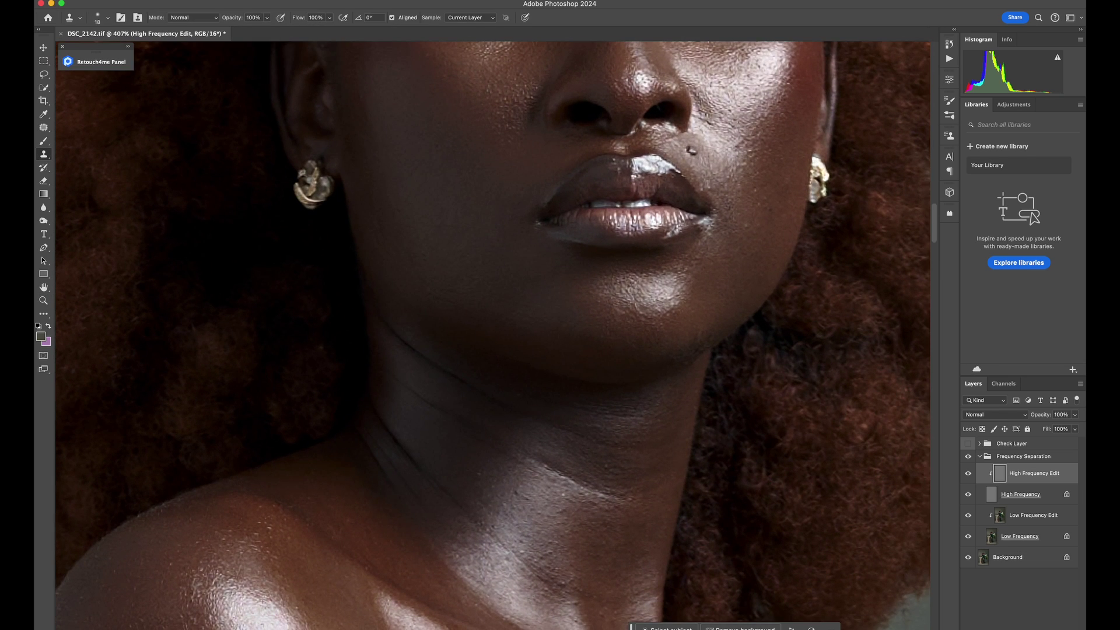
mouse_move(490, 506)
left_mouse_down()
mouse_move(558, 564)
mouse_move(557, 587)
left_mouse_up()
key("3")
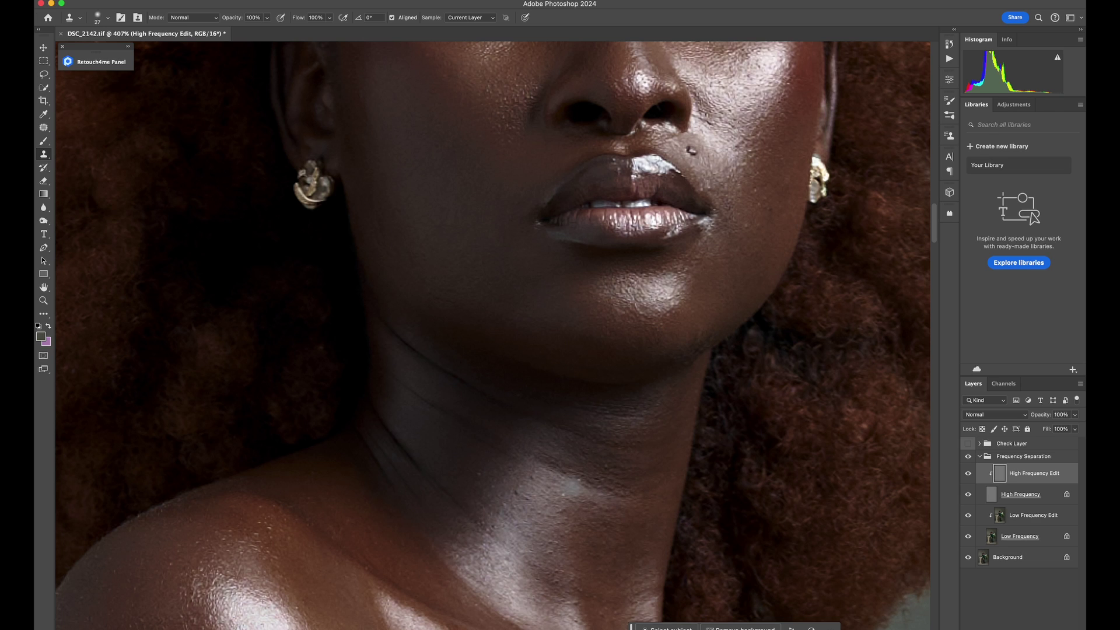
mouse_move(563, 499)
left_mouse_down()
mouse_move(614, 478)
mouse_move(540, 469)
mouse_move(599, 480)
mouse_move(561, 475)
mouse_move(592, 493)
mouse_move(564, 494)
mouse_move(573, 467)
mouse_move(603, 475)
mouse_move(517, 476)
mouse_move(609, 481)
mouse_move(588, 487)
mouse_move(585, 472)
mouse_move(522, 466)
mouse_move(598, 483)
left_mouse_up()
left_click(539, 468, "alt")
left_click(556, 484, "alt")
left_click(642, 465, "alt")
left_click(585, 465, "alt")
left_click_drag(571, 435, 646, 415)
left_click(503, 438, "alt")
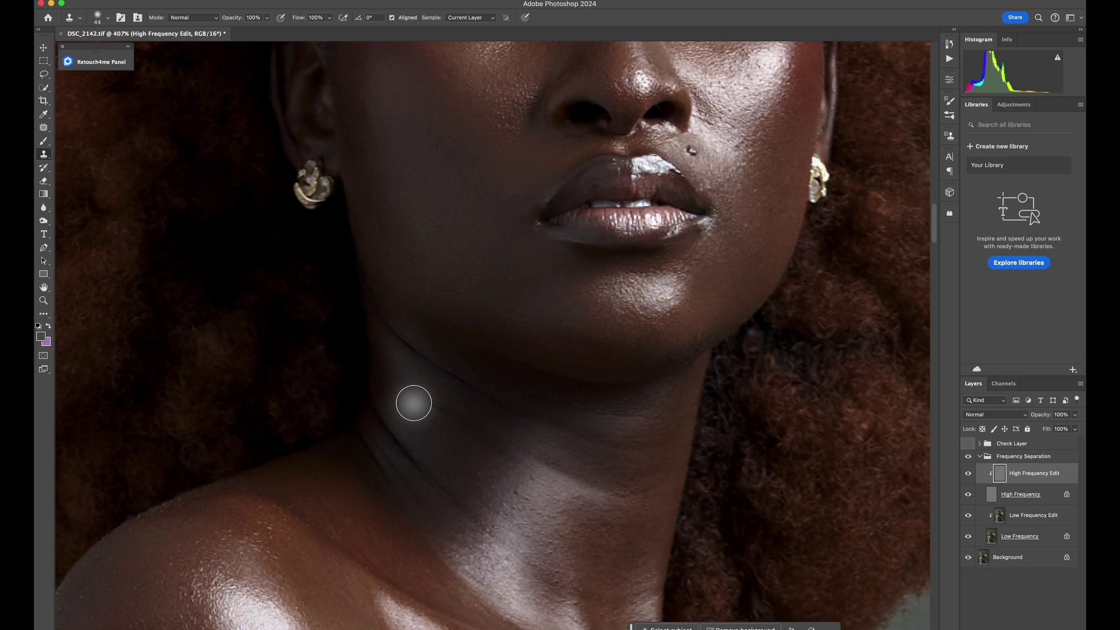
left_click_drag(420, 435, 405, 435)
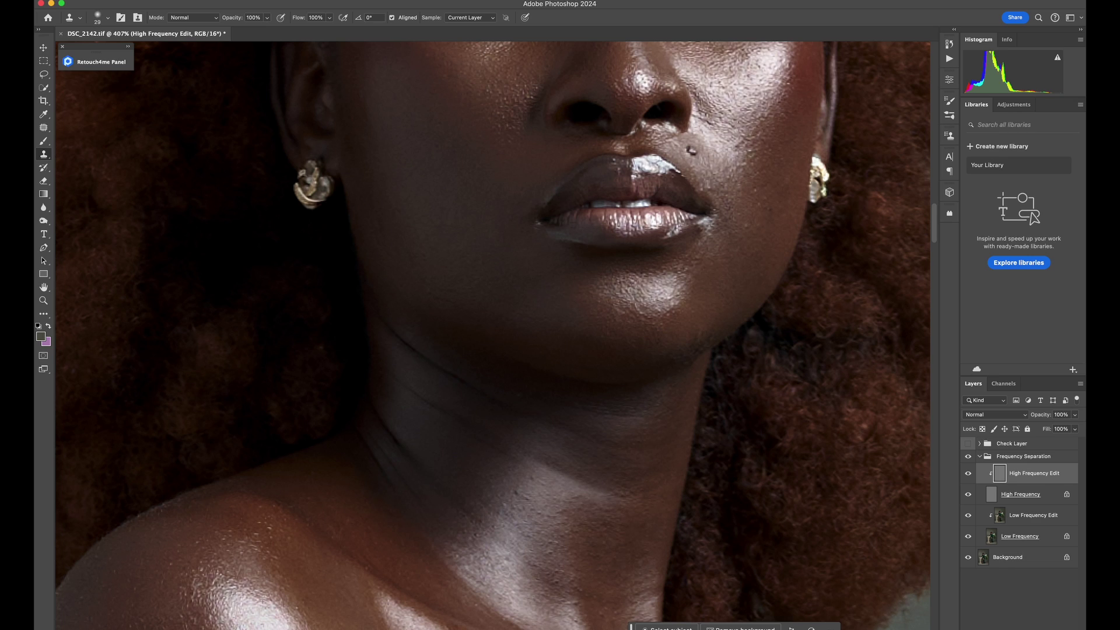
Examine the skin texture on the shoulders, chest, knee and lower leg for areas that still need cleaning.
scroll(485, 520, "down", 5)
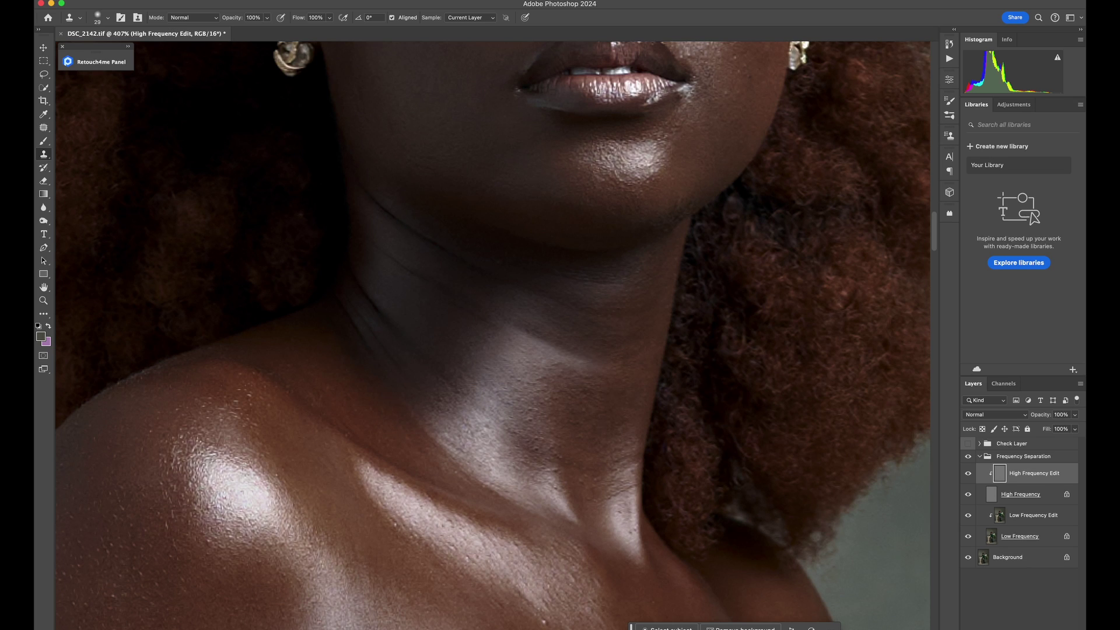
scroll(493, 336, "down", 10)
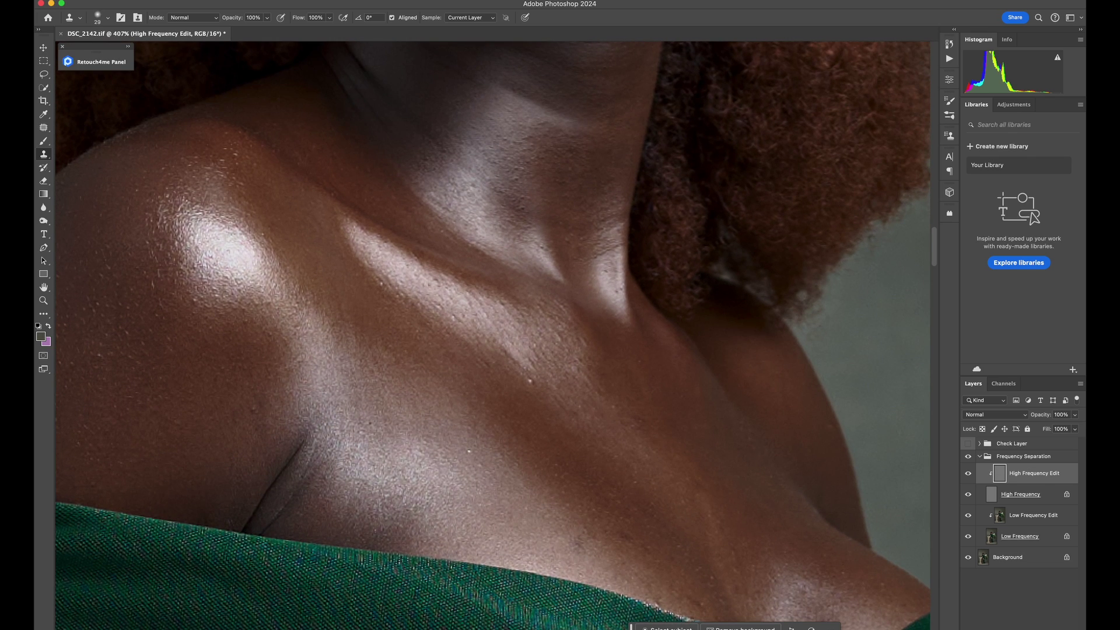
left_click_drag(591, 409, 435, 410)
scroll(461, 434, "down", 6)
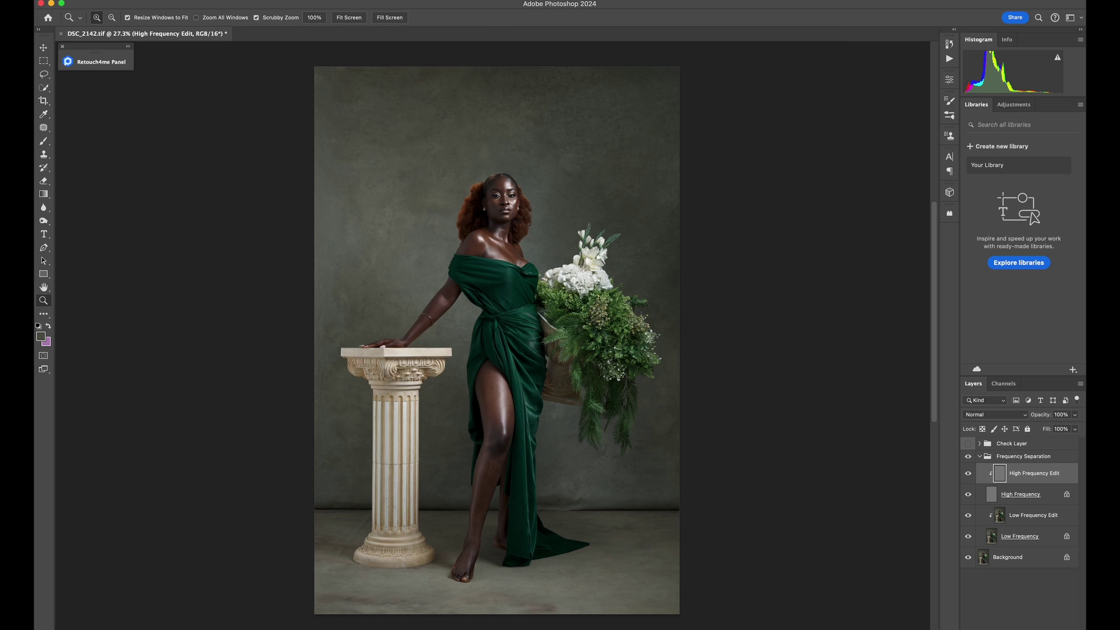
left_click_drag(487, 471, 595, 471)
left_click_drag(512, 492, 519, 491)
scroll(517, 491, "down", 6)
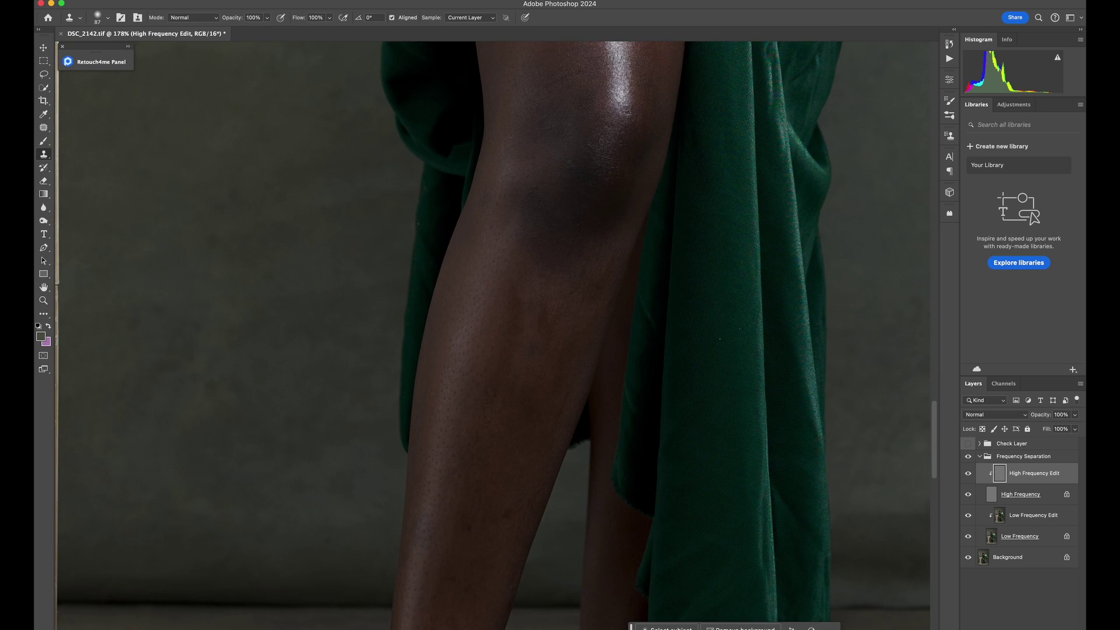
scroll(495, 335, "down", 5)
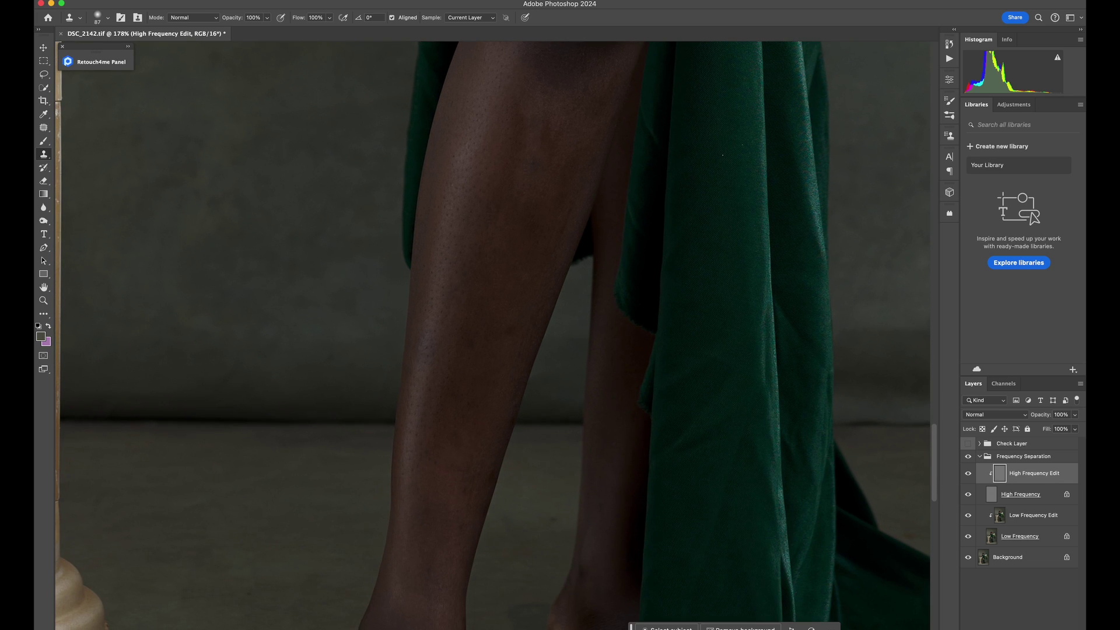
scroll(496, 335, "up", 6)
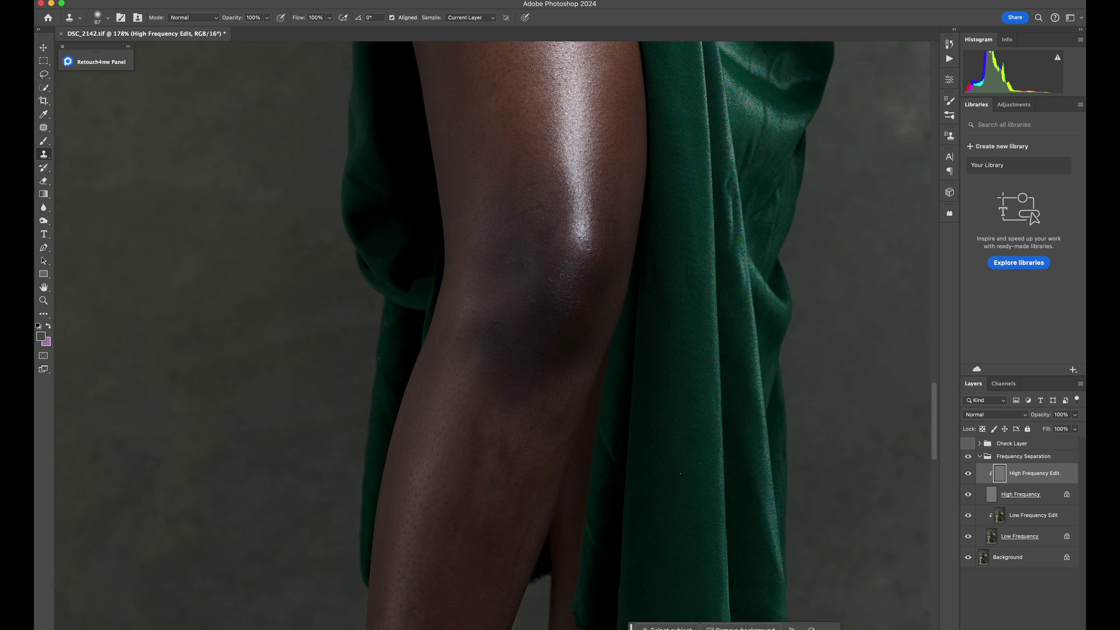
key("z")
left_click_drag(554, 286, 429, 285)
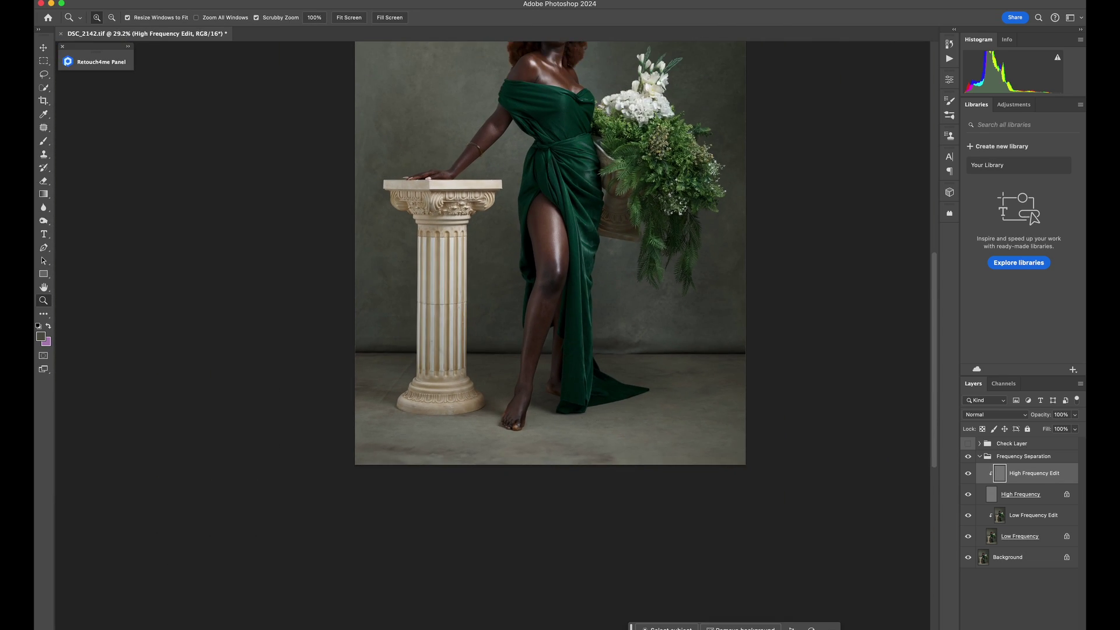
scroll(429, 286, "up", 5)
scroll(515, 152, "up", 7)
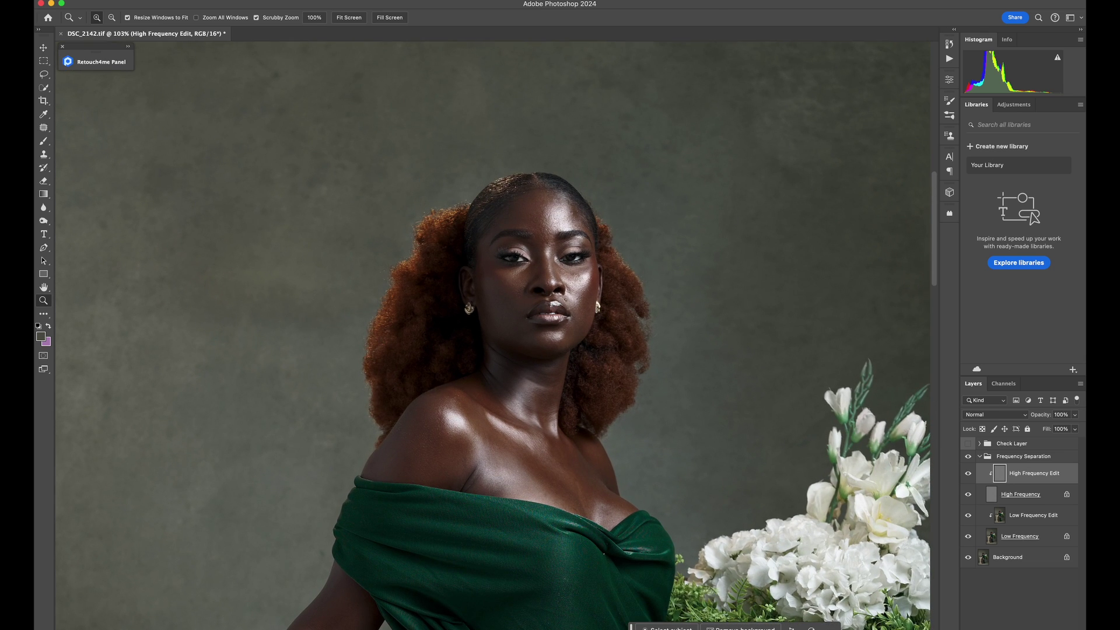
Select the Low Frequency Edit layer and set up the Mixer Brush with a size of 90.
left_click(1034, 515)
key("b")
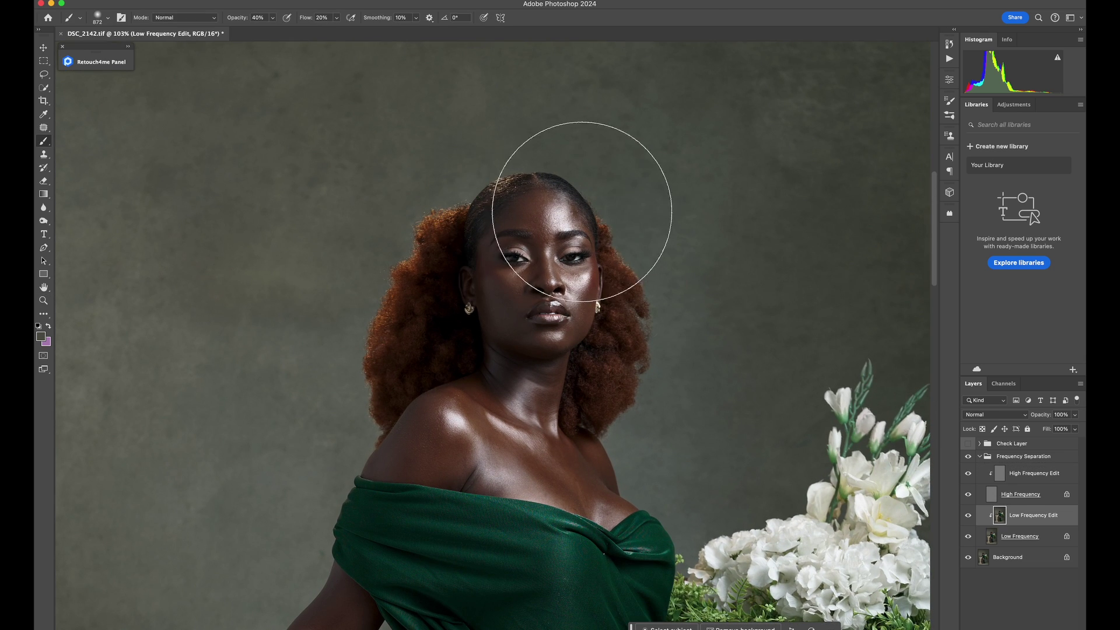
left_click_drag(585, 208, 519, 208)
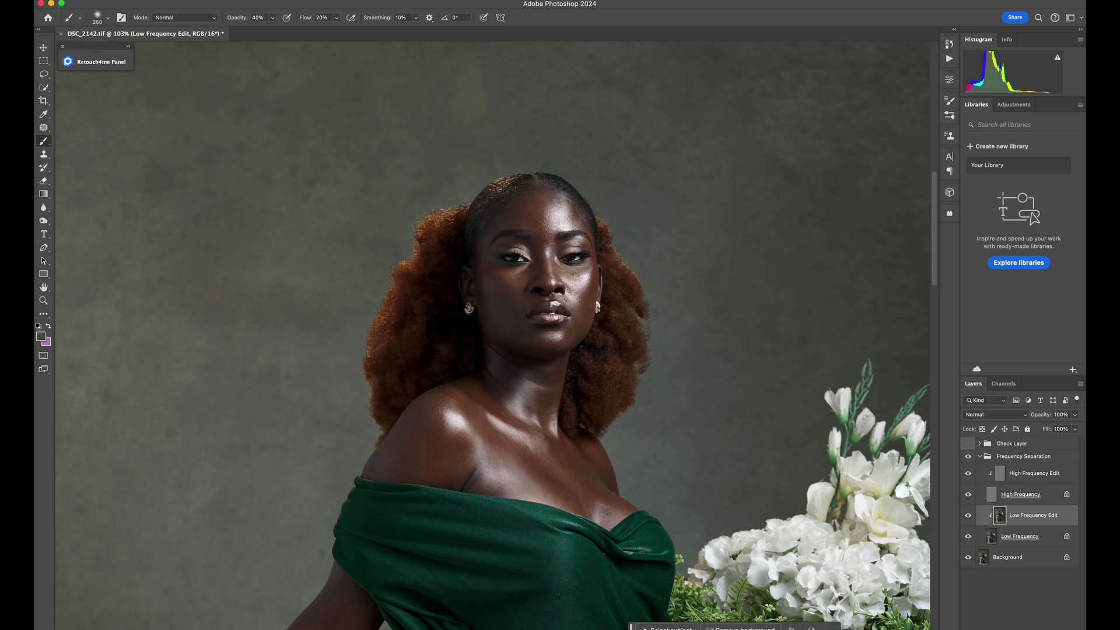
right_click(43, 141)
left_click(97, 165)
left_click_drag(541, 204, 464, 204)
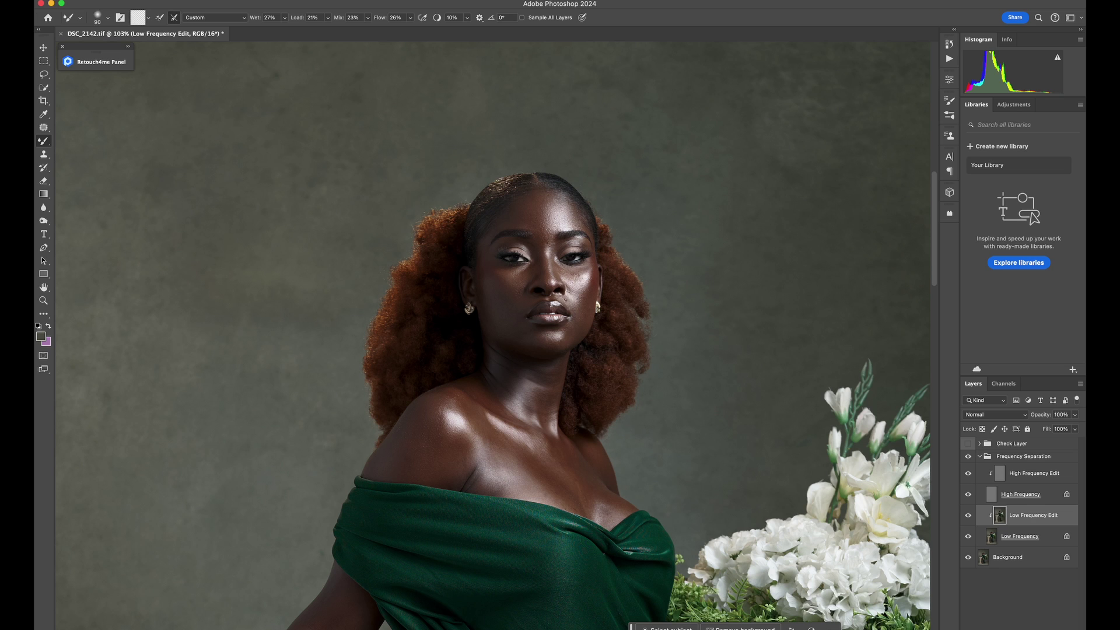
Blend uneven tones on both cheeks with the Mixer Brush, showing the Check Layer group only while painting.
left_click(968, 443)
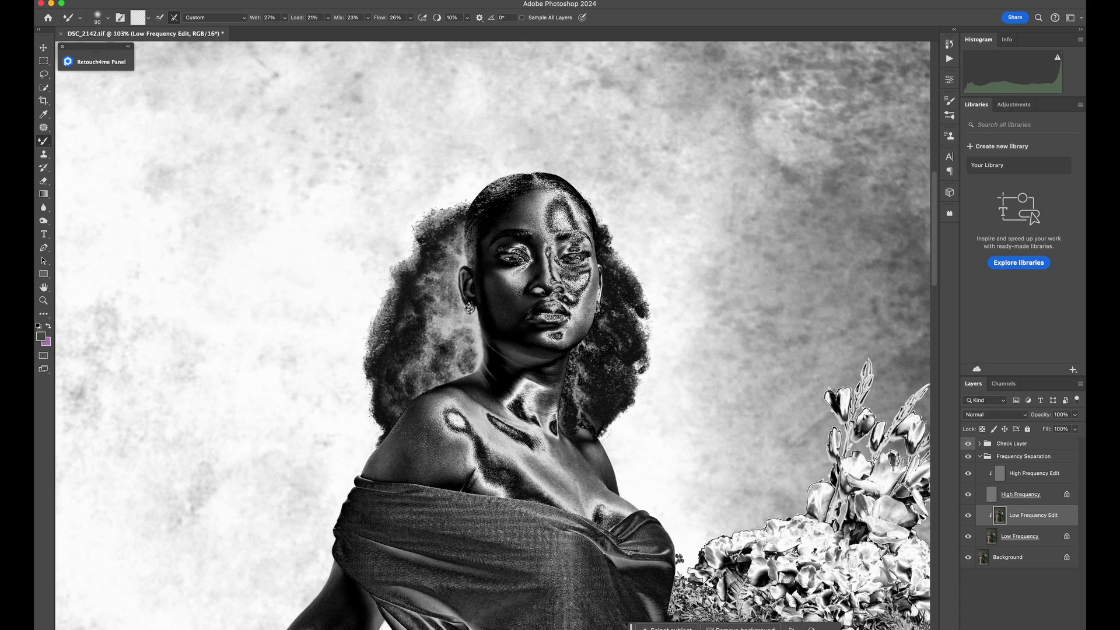
left_click_drag(532, 268, 520, 290)
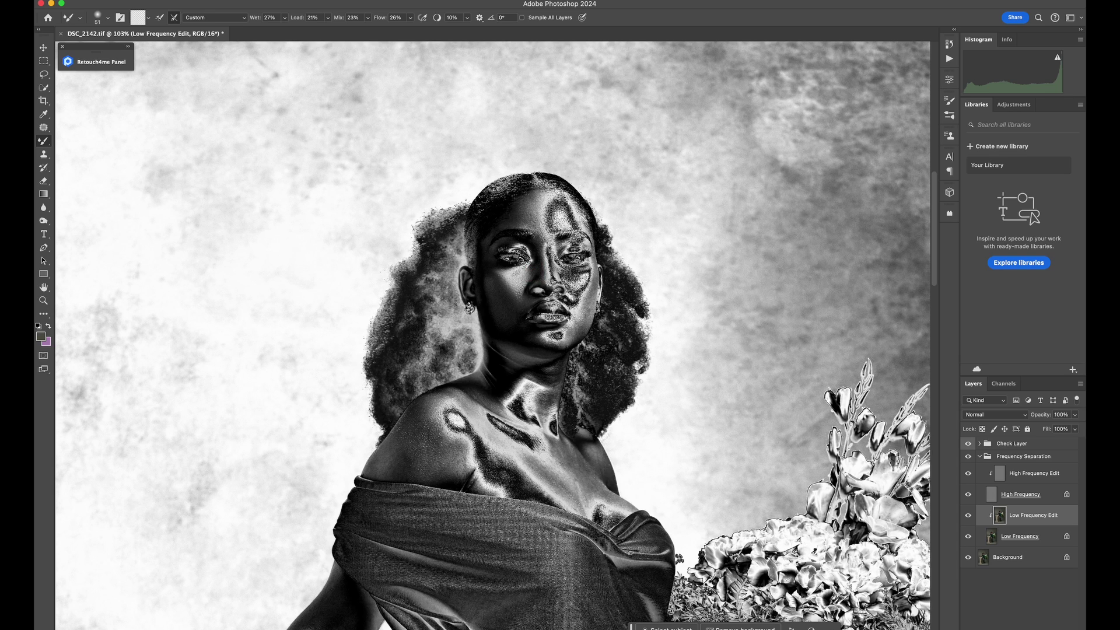
left_click_drag(584, 277, 578, 290)
left_click(968, 444)
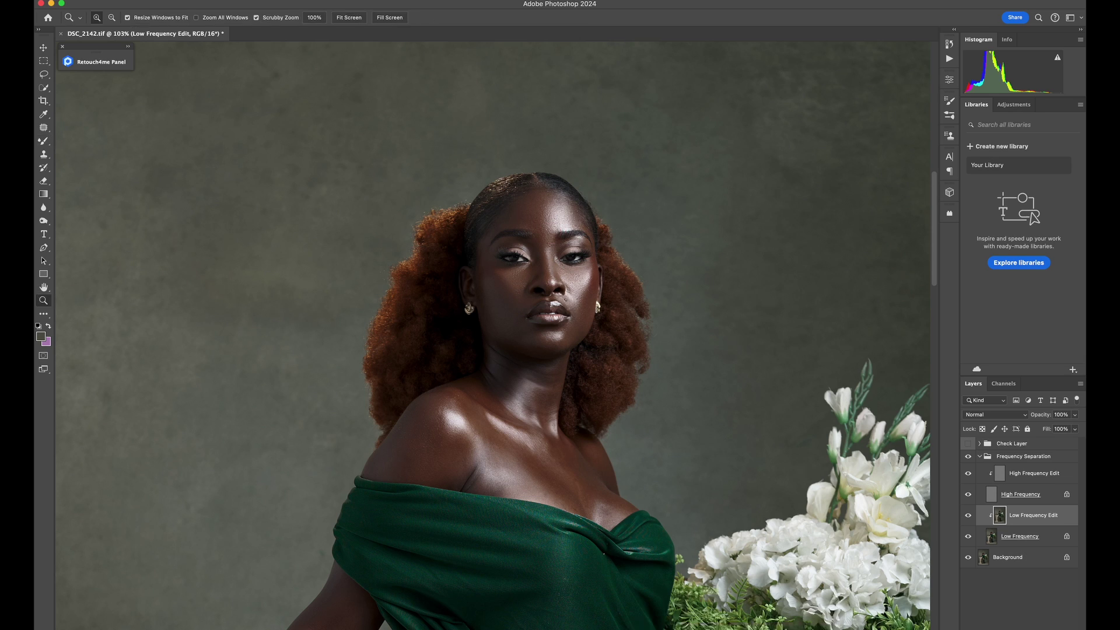
Smooth the tonal transitions on the chest and shoulders with the Mixer Brush enlarged to 103.
mouse_move(613, 238)
left_mouse_down()
mouse_move(525, 239)
mouse_move(583, 240)
left_mouse_up()
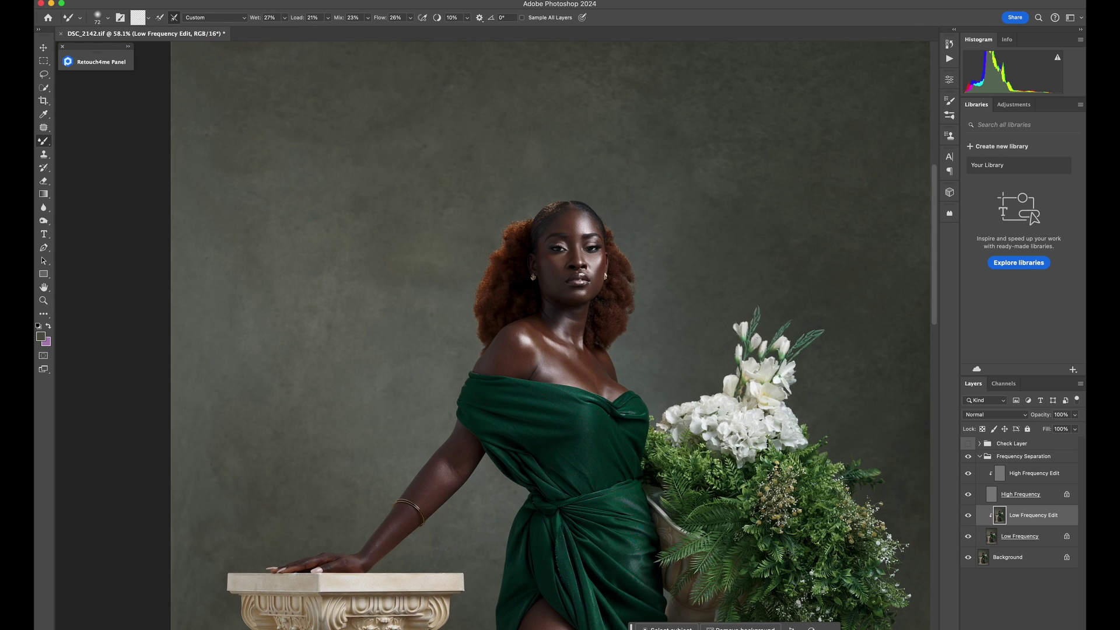
key("bracketright")
mouse_move(557, 350)
left_mouse_down()
mouse_move(566, 350)
mouse_move(540, 354)
left_mouse_up()
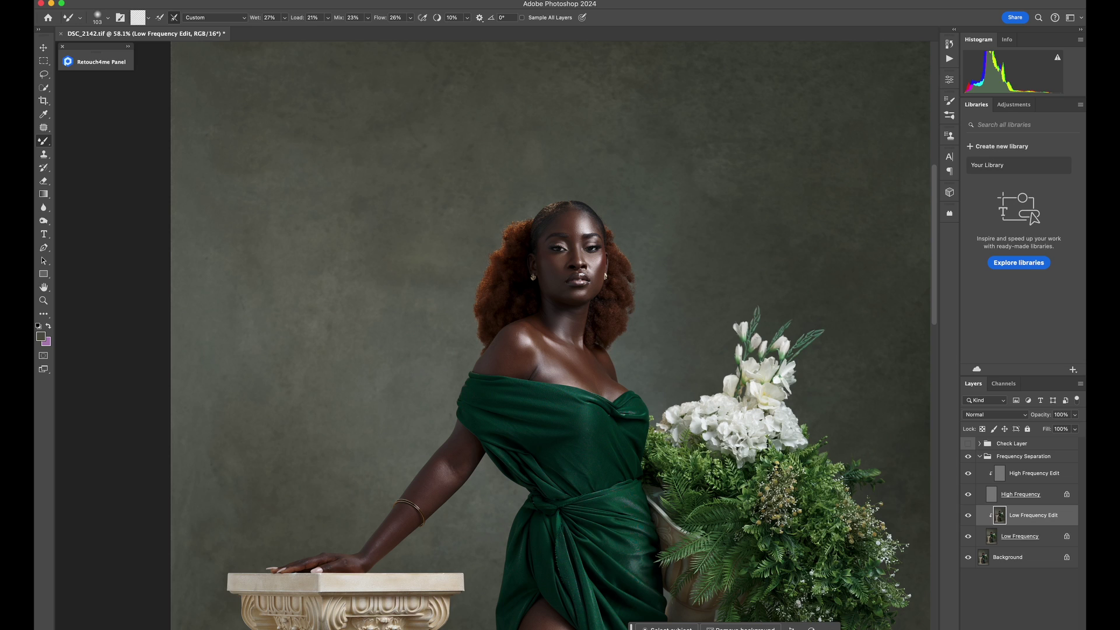
Even out the tones on the thigh and lower leg with a larger Mixer Brush, using the Check Layer group as a temporary guide.
scroll(551, 335, "down", 10)
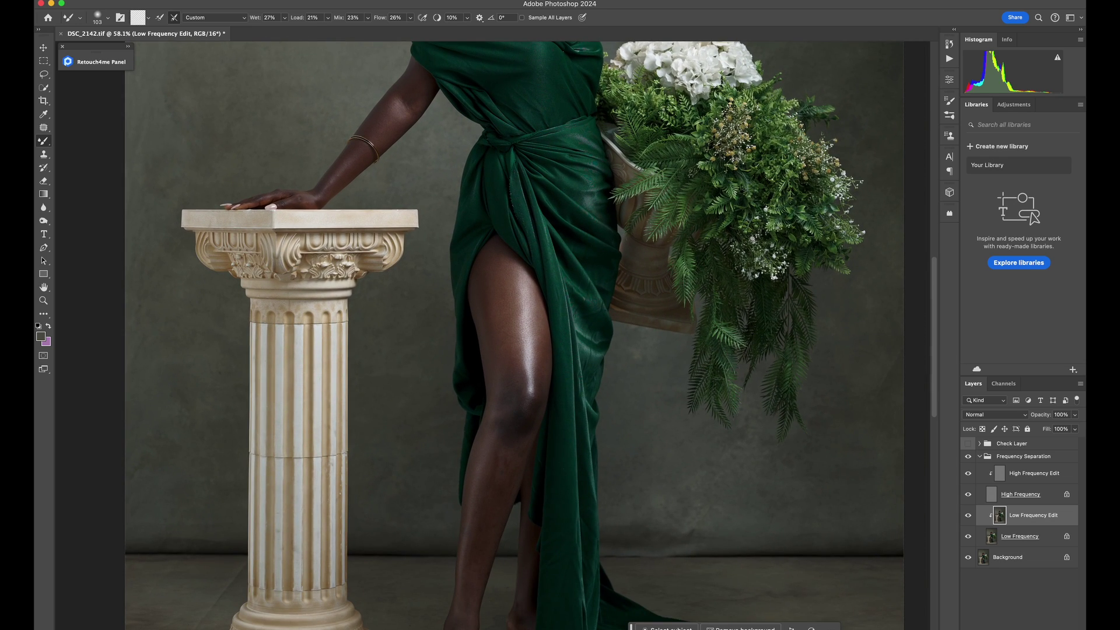
left_click(968, 443)
left_click_drag(511, 349, 511, 374)
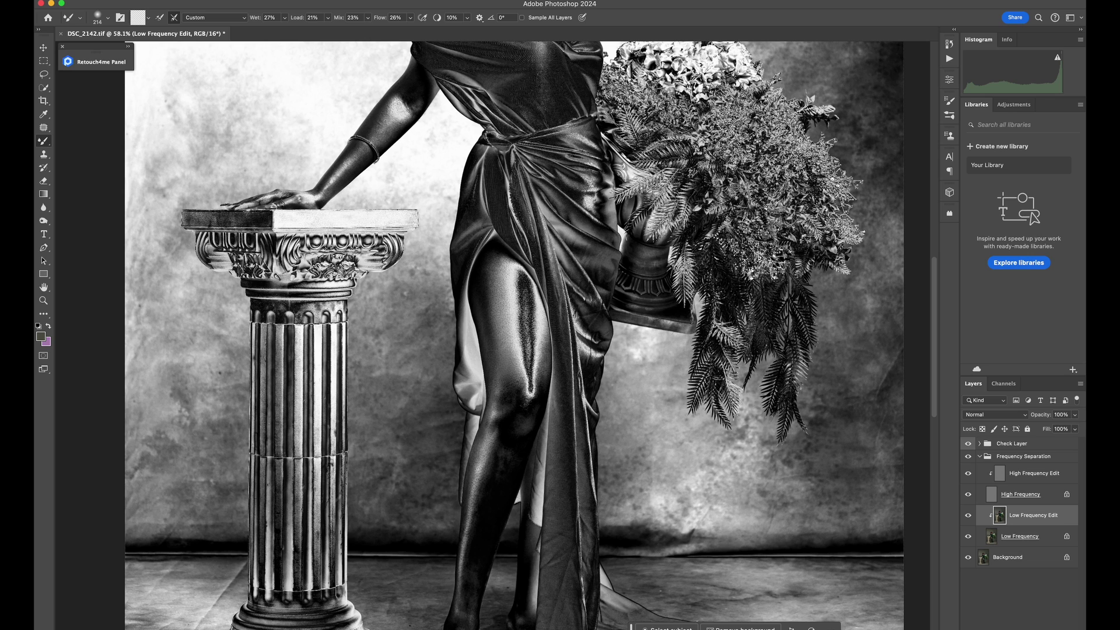
scroll(513, 335, "down", 5)
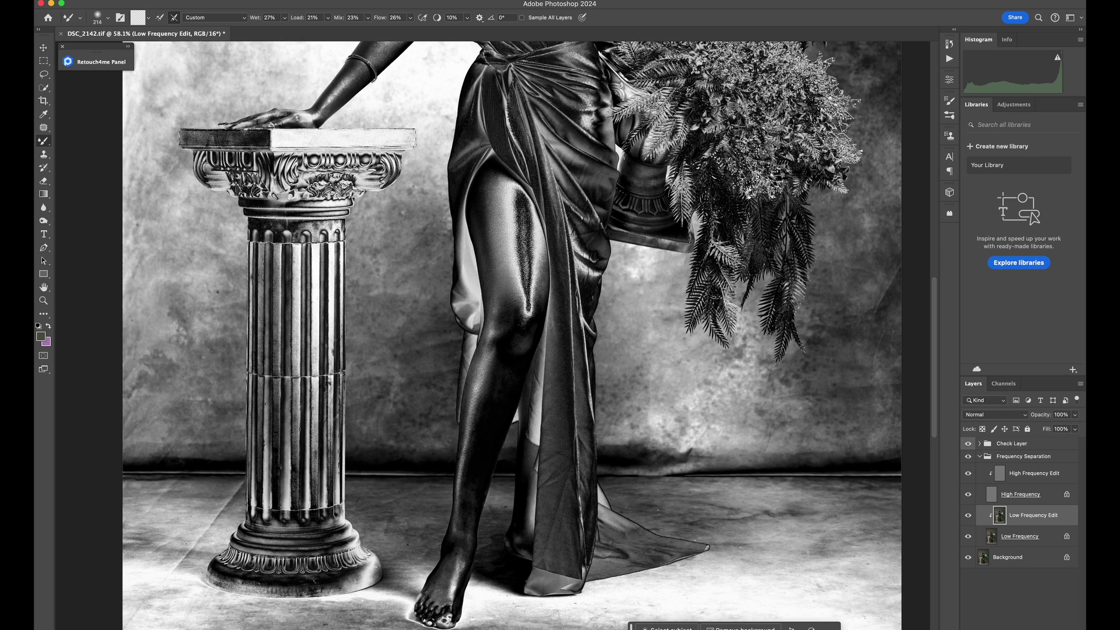
left_click_drag(482, 427, 454, 584)
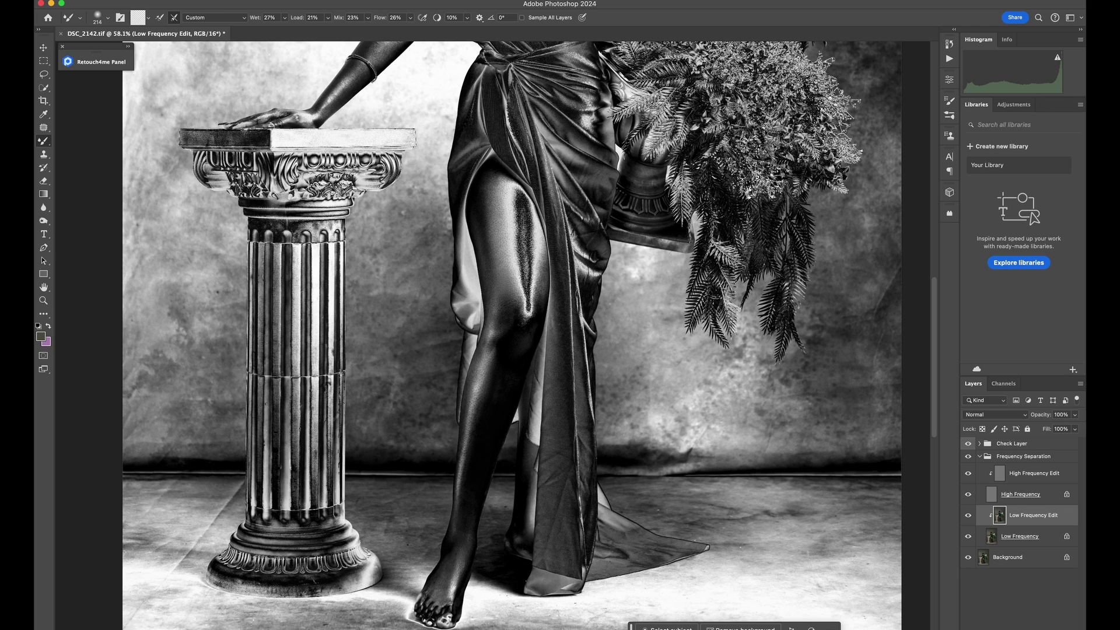
left_click(969, 443)
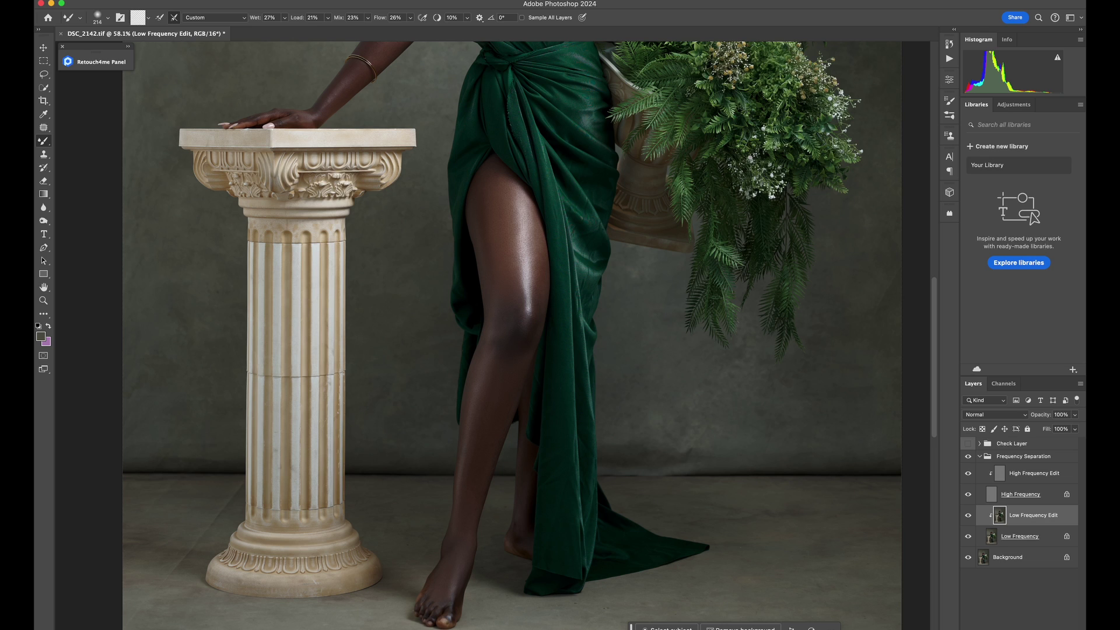
Clone Stamp cleaner texture over the lower neck at 50% opacity on the High Frequency Edit layer.
scroll(501, 335, "up", 3)
scroll(493, 335, "up", 5)
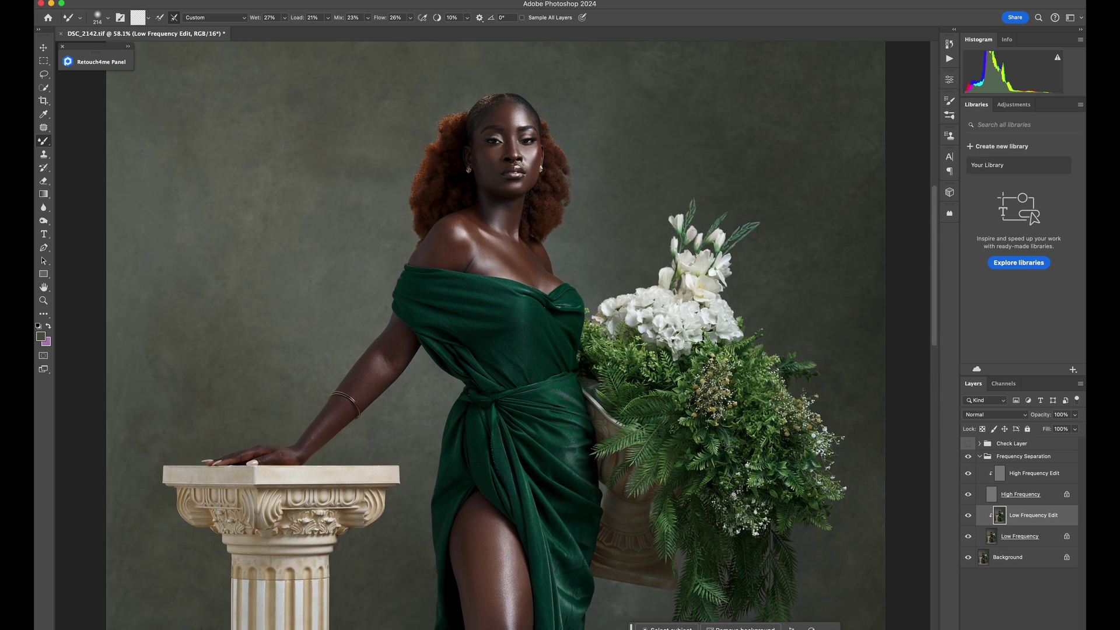
left_click_drag(477, 253, 468, 252)
scroll(509, 204, "up", 5)
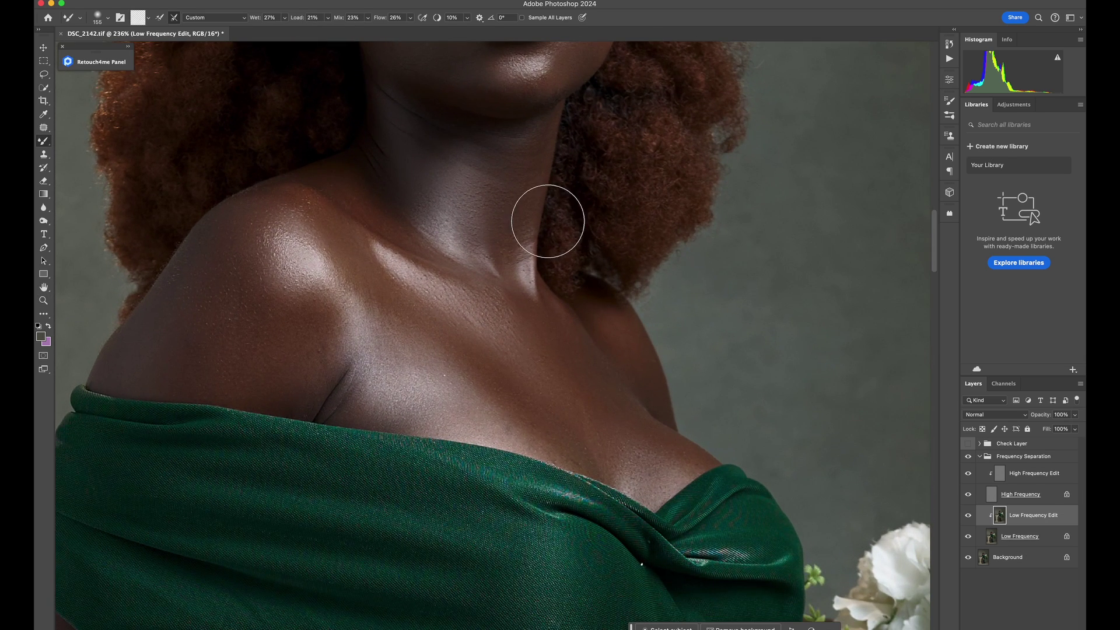
left_click(1034, 473)
key("s")
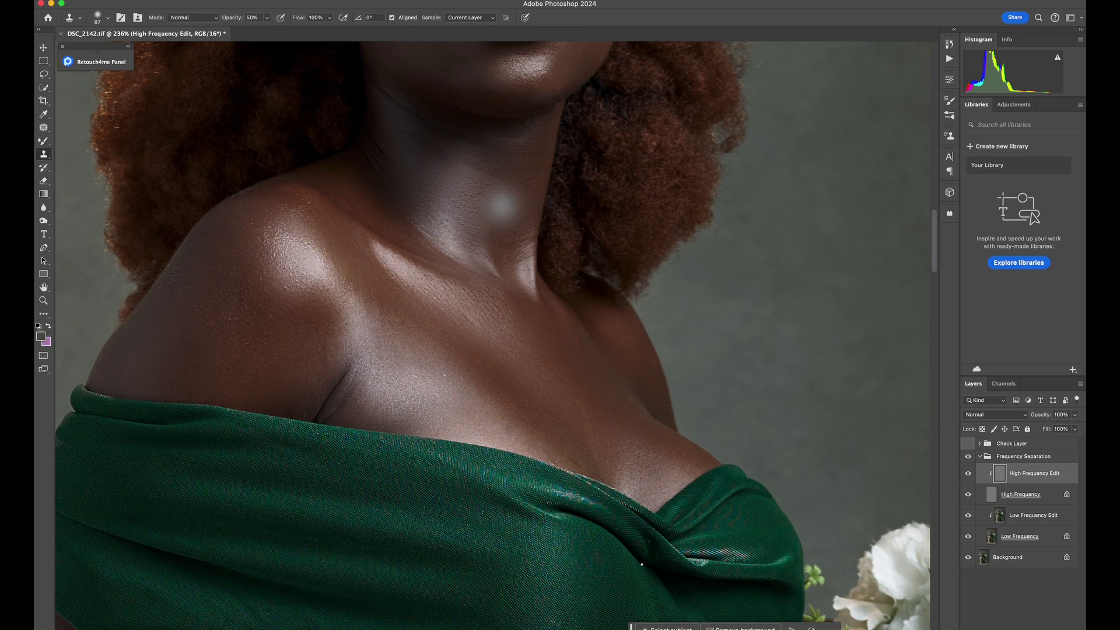
left_click(487, 216, "alt")
left_click(516, 245)
left_click(490, 193)
left_click(503, 265)
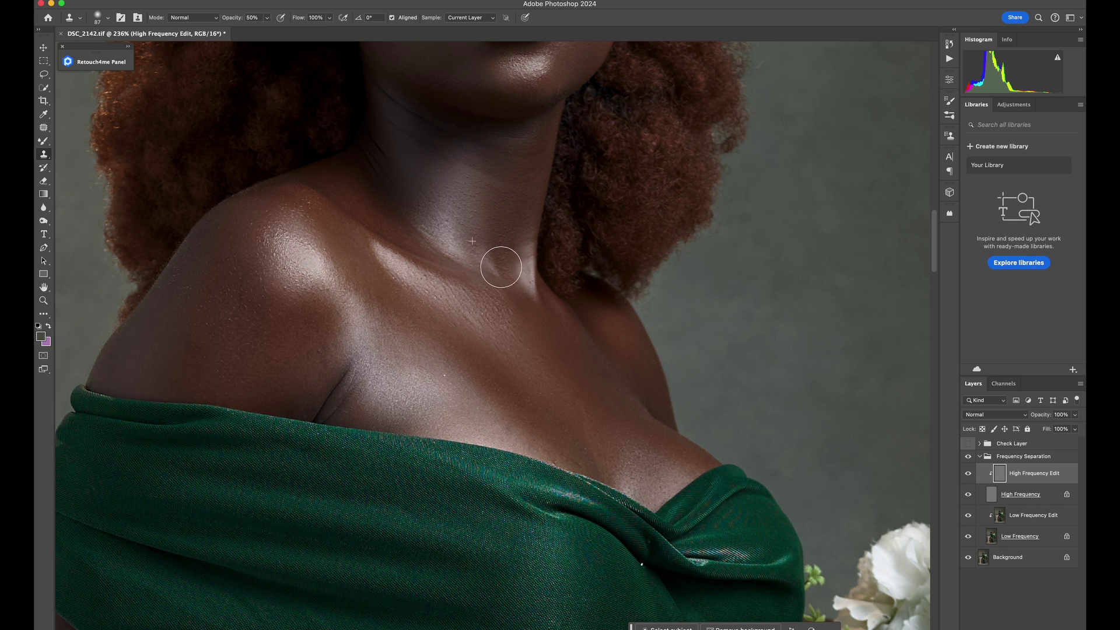
Compare the portrait before and after retouching by toggling the Frequency Separation group's visibility, leaving the group shown.
key("super+space")
left_click_drag(510, 183, 435, 185)
key("super+0")
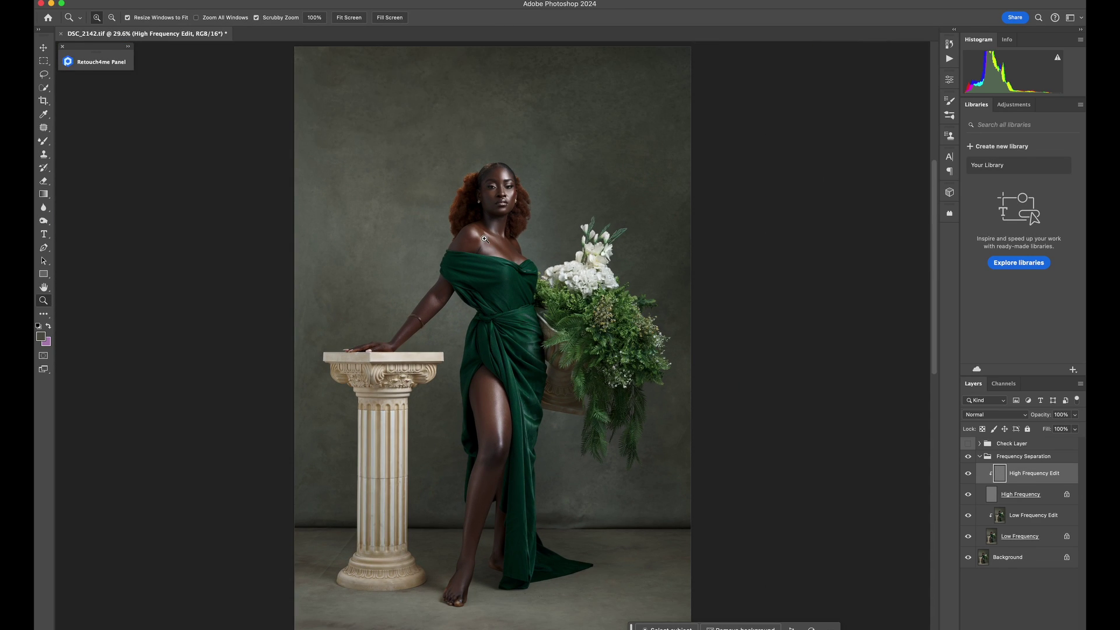
left_click(968, 457)
left_click(968, 457)
left_click(969, 457)
left_click_drag(507, 185, 570, 185)
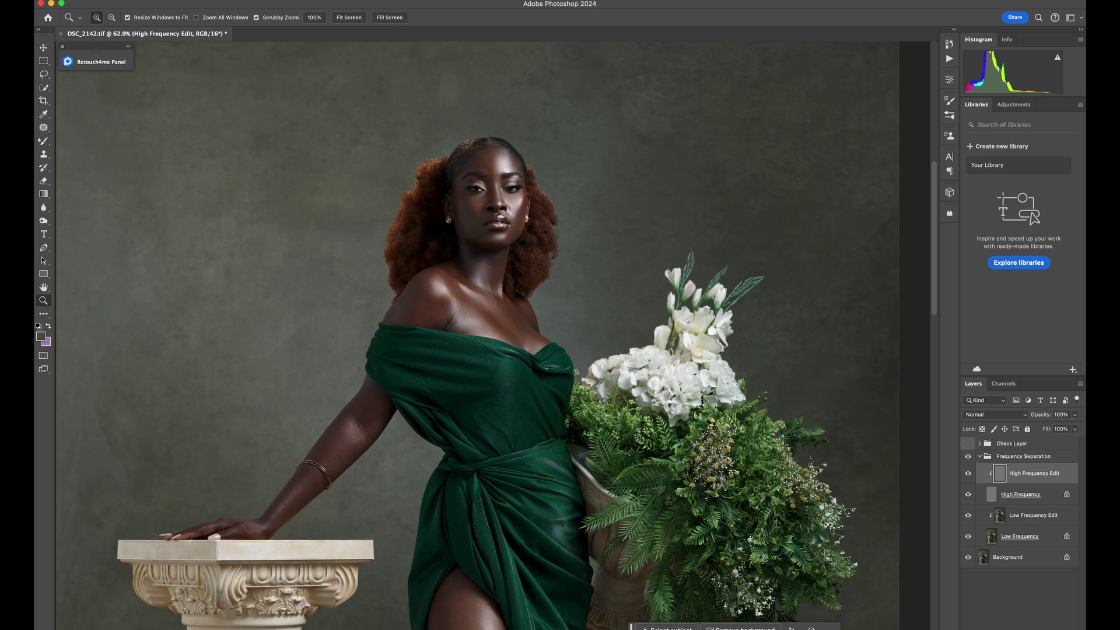
scroll(548, 185, "down", 3)
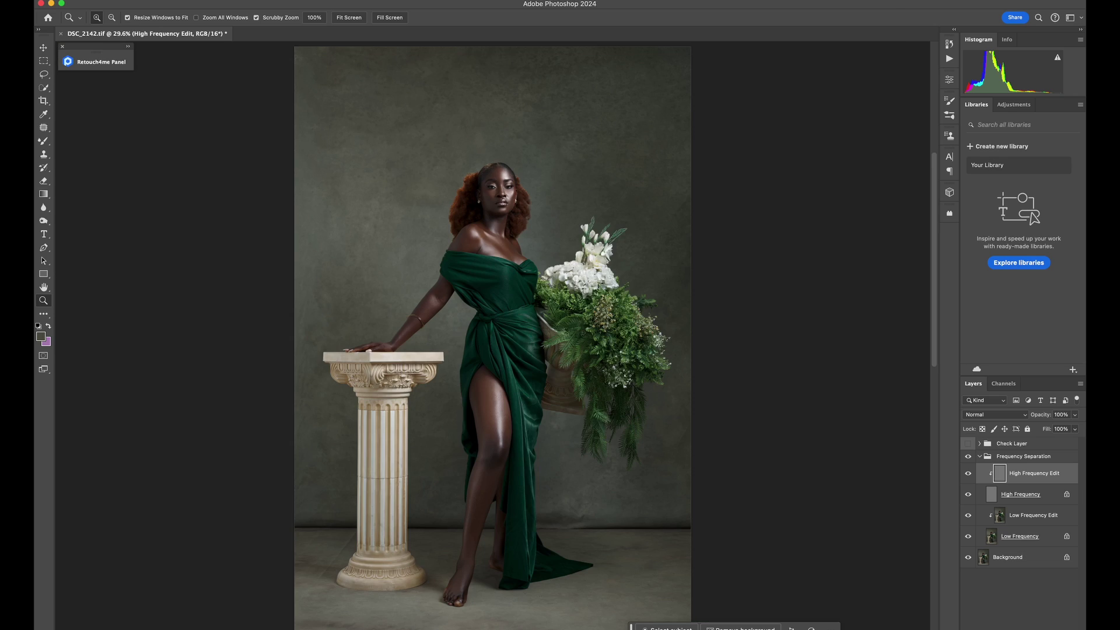
Delete the Check Layer group, flatten and save the retouched image, and return to Capture One.
left_click(1012, 444)
key("Delete")
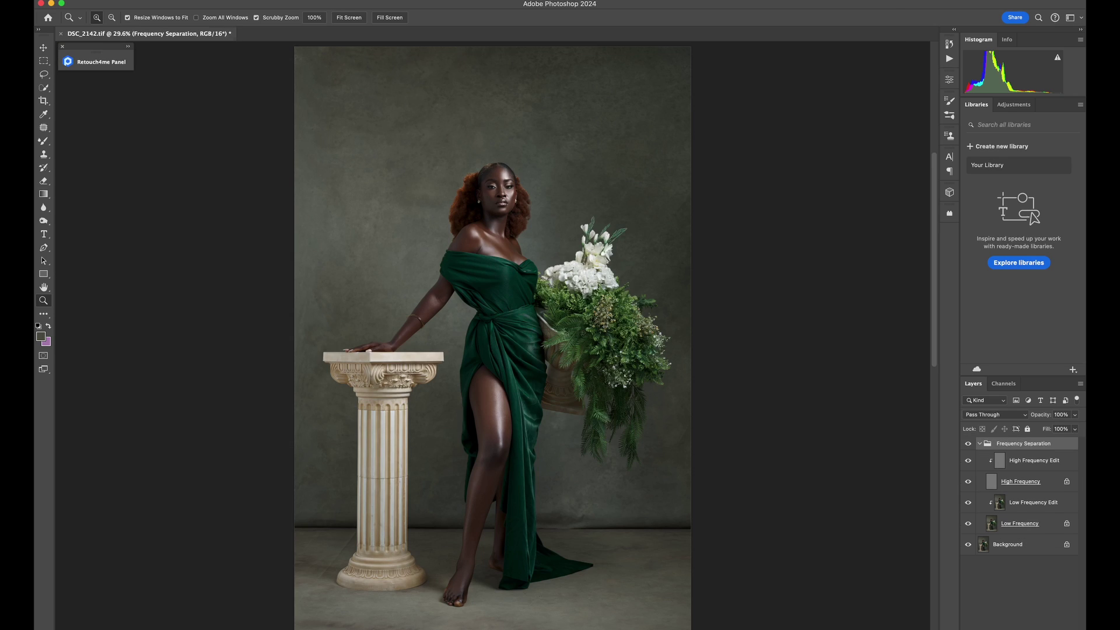
key("super+z")
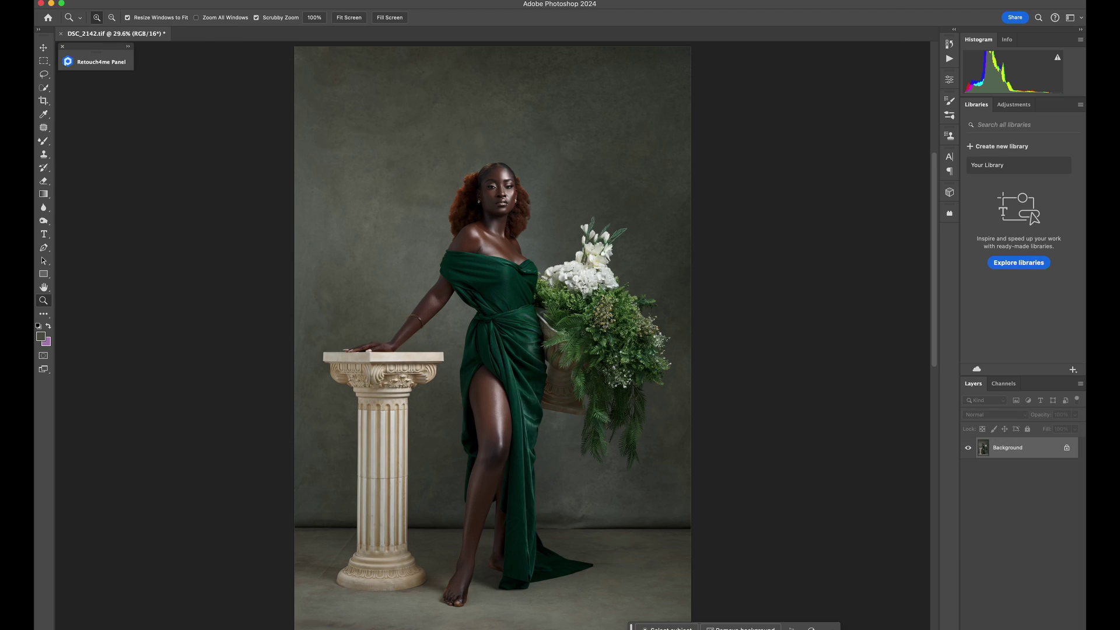
key("super+z")
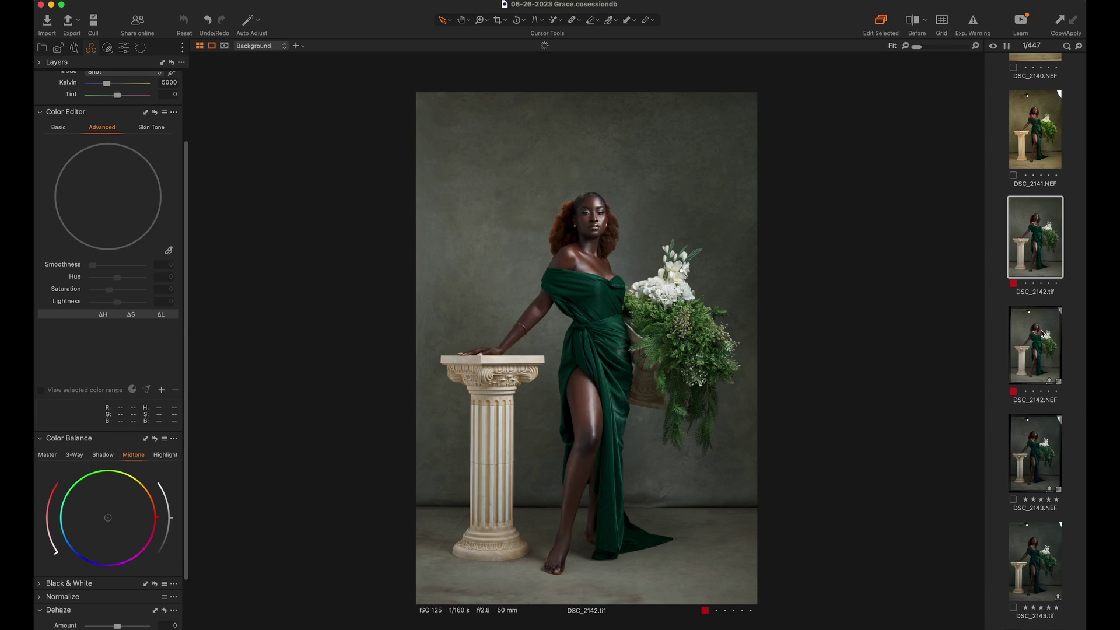
Compare DSC_2142.tif with the original DSC_2142.NEF and examine the retouched face up close.
left_click(1042, 336)
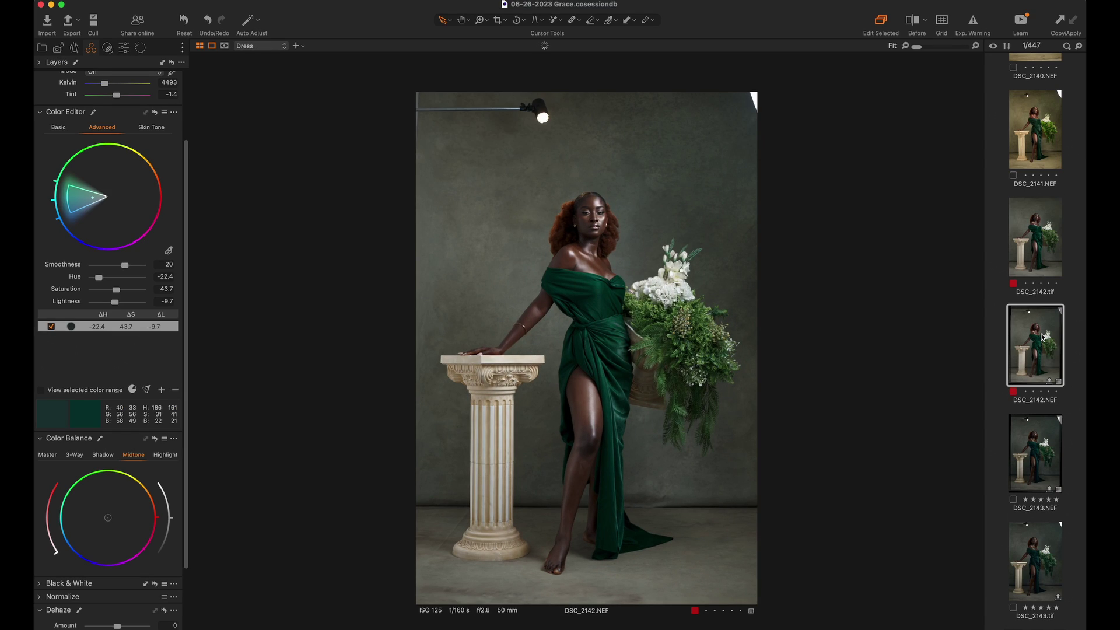
left_click(1025, 237)
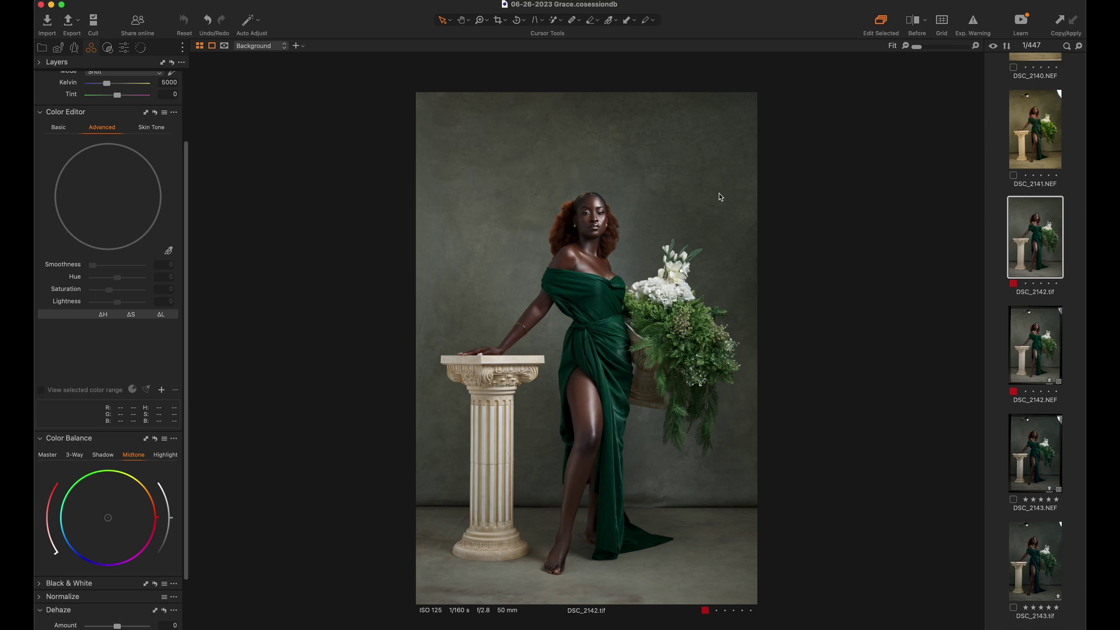
key("z")
left_click(554, 191)
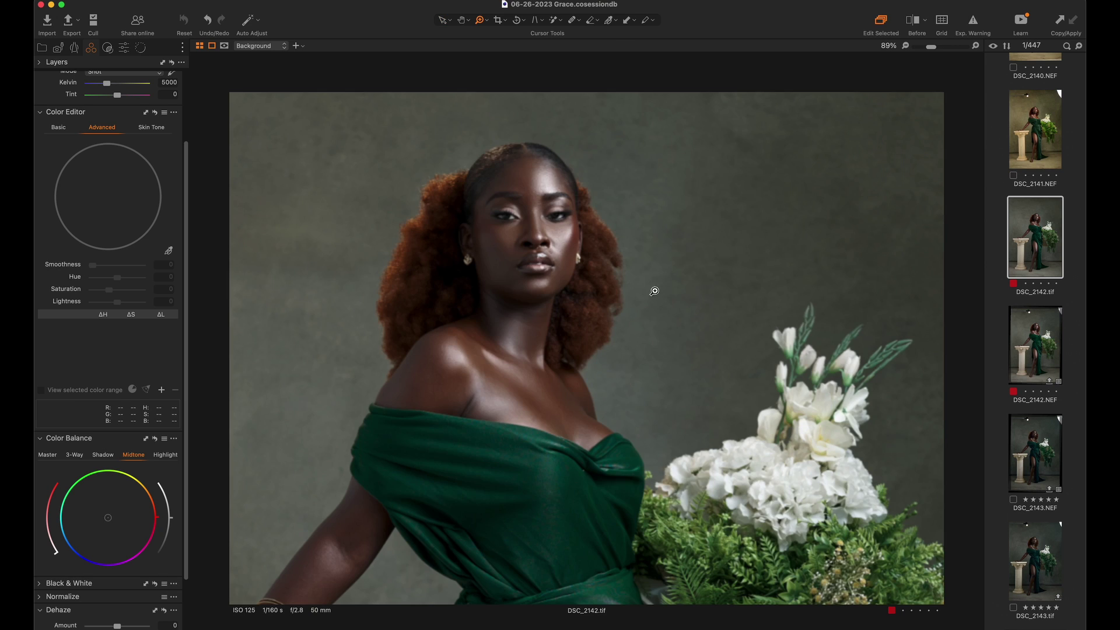
left_click_drag(494, 155, 628, 351)
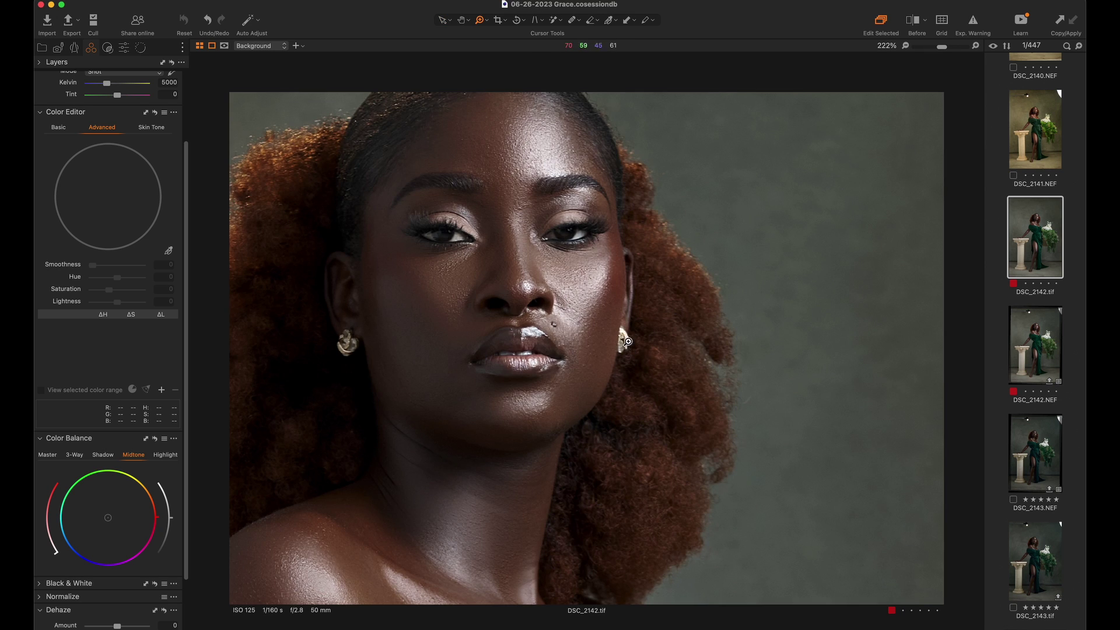
Add a new adjustment layer named Skin to DSC_2142.tif.
left_click(627, 342, "alt")
left_click(659, 322, "alt")
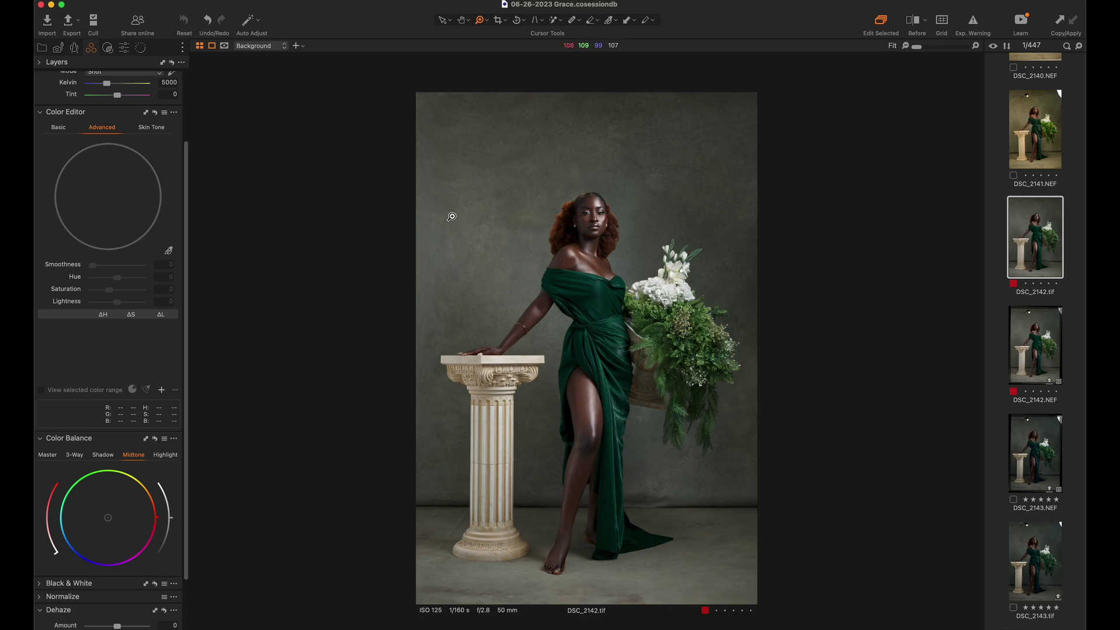
left_click(295, 51)
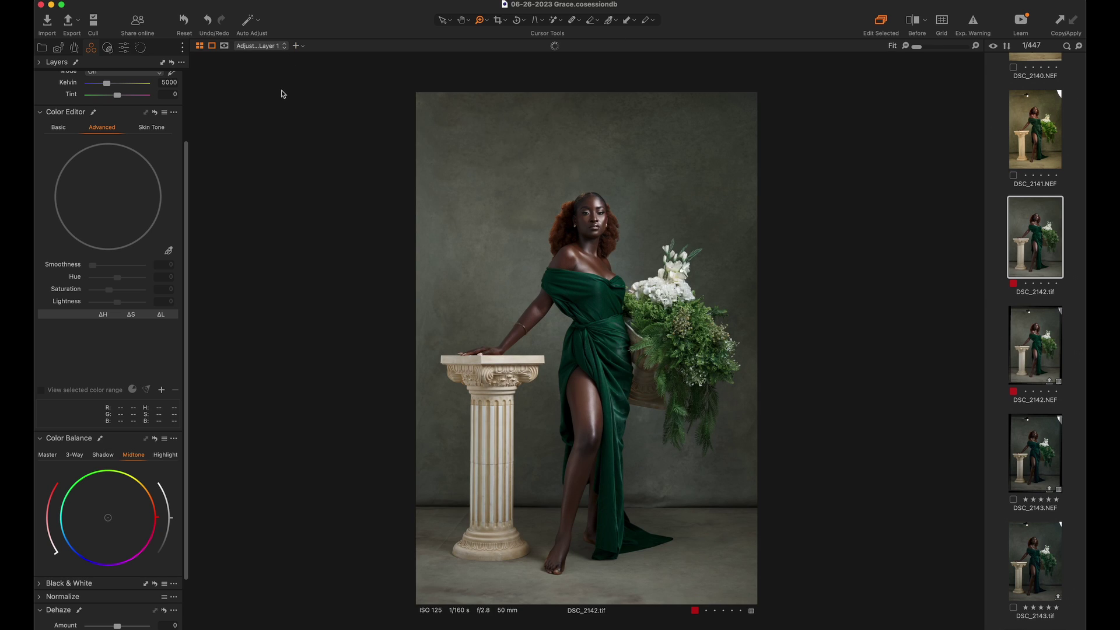
scroll(127, 572, "down", 3)
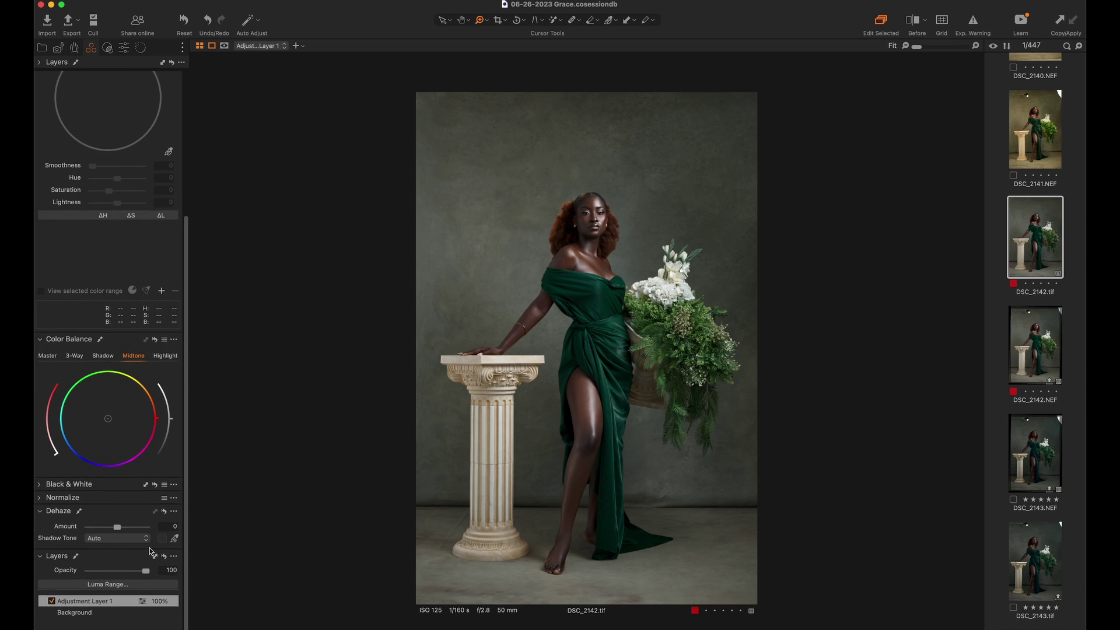
double_click(98, 601)
type("Skin")
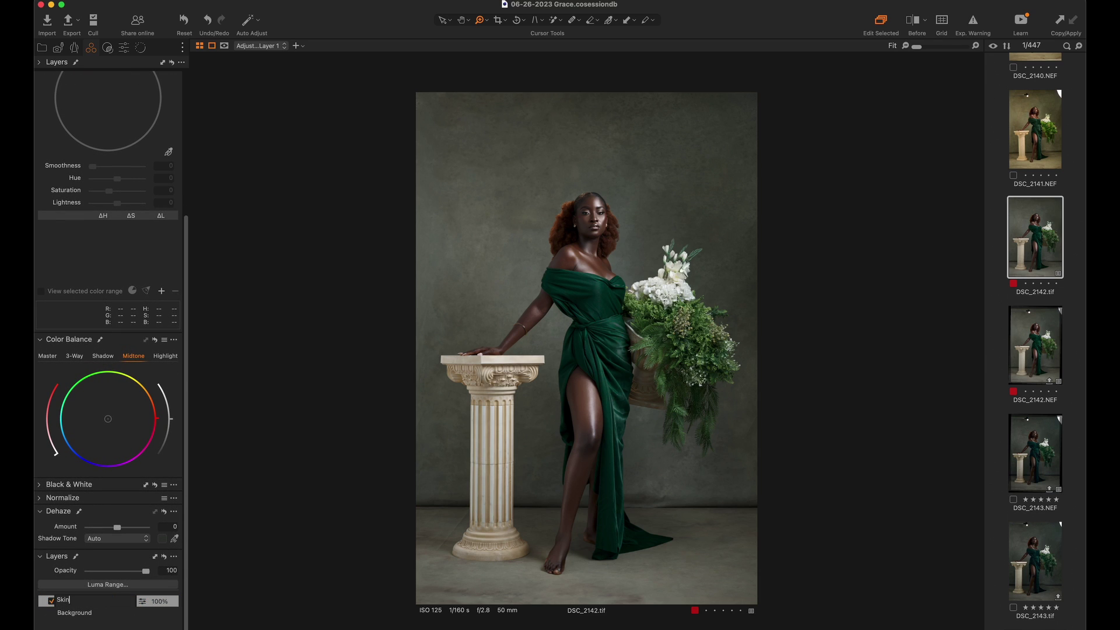
key("Return")
Mask the model's face, shoulders, arm and leg on the Skin layer with the Magic Brush, undoing any spill onto the backdrop.
left_click(554, 21)
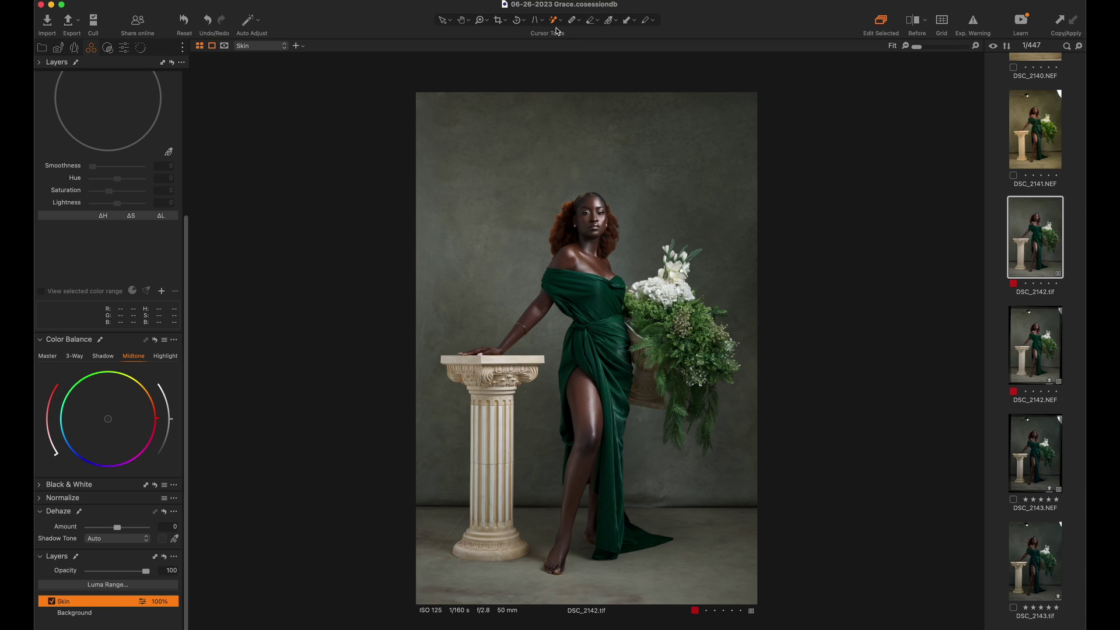
mouse_move(590, 208)
left_mouse_down()
mouse_move(585, 254)
mouse_move(562, 255)
left_mouse_up()
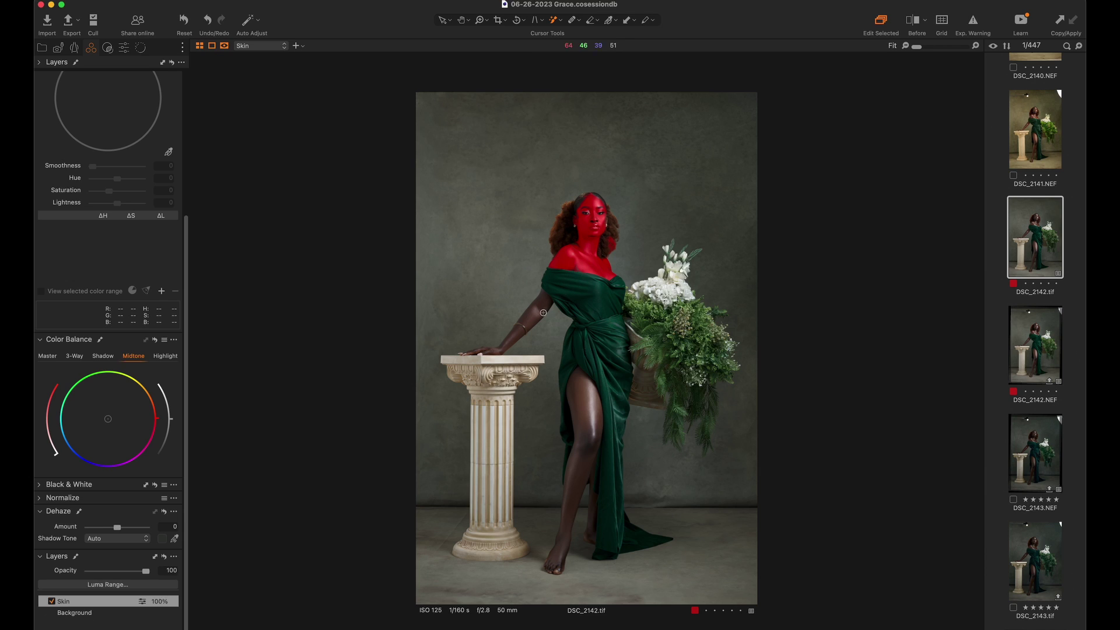
mouse_move(543, 312)
left_mouse_down()
mouse_move(508, 339)
mouse_move(537, 307)
left_mouse_up()
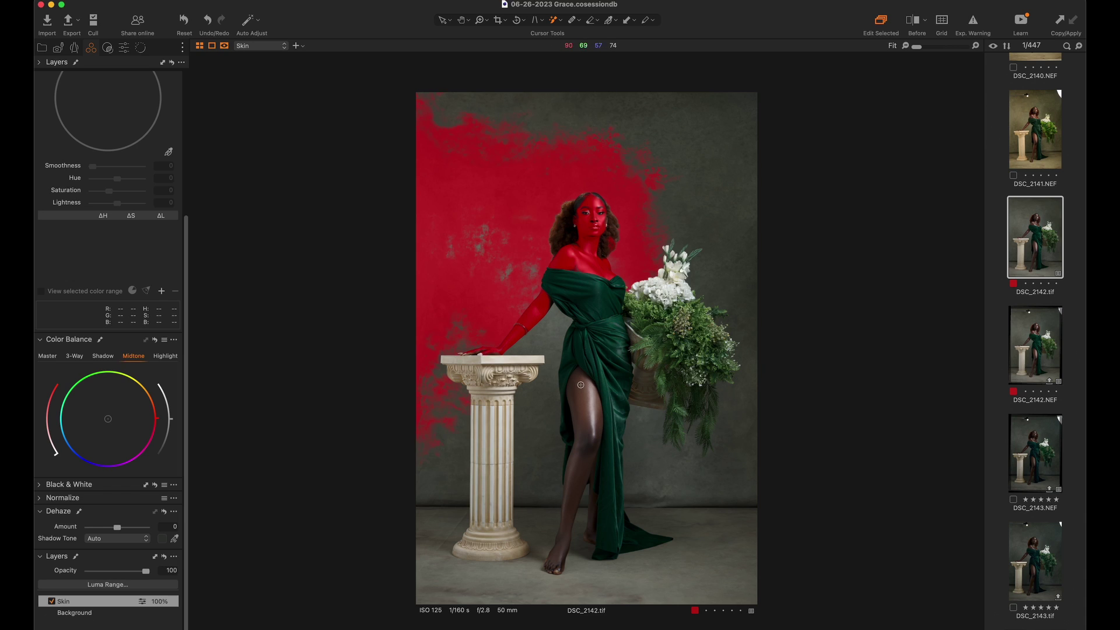
key("super+z")
mouse_move(580, 384)
left_mouse_down()
mouse_move(584, 408)
mouse_move(597, 402)
mouse_move(581, 434)
mouse_move(576, 406)
mouse_move(591, 449)
left_mouse_up()
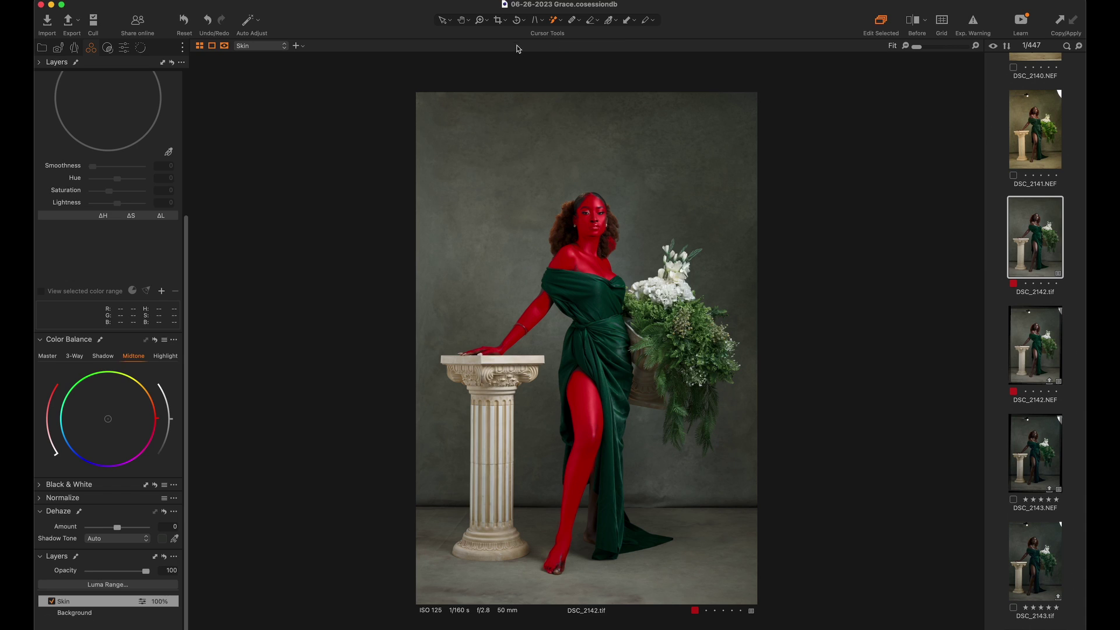
Fill in the Skin mask over the face and neck with the Draw Mask brush and hide the mask overlay.
left_click(555, 23)
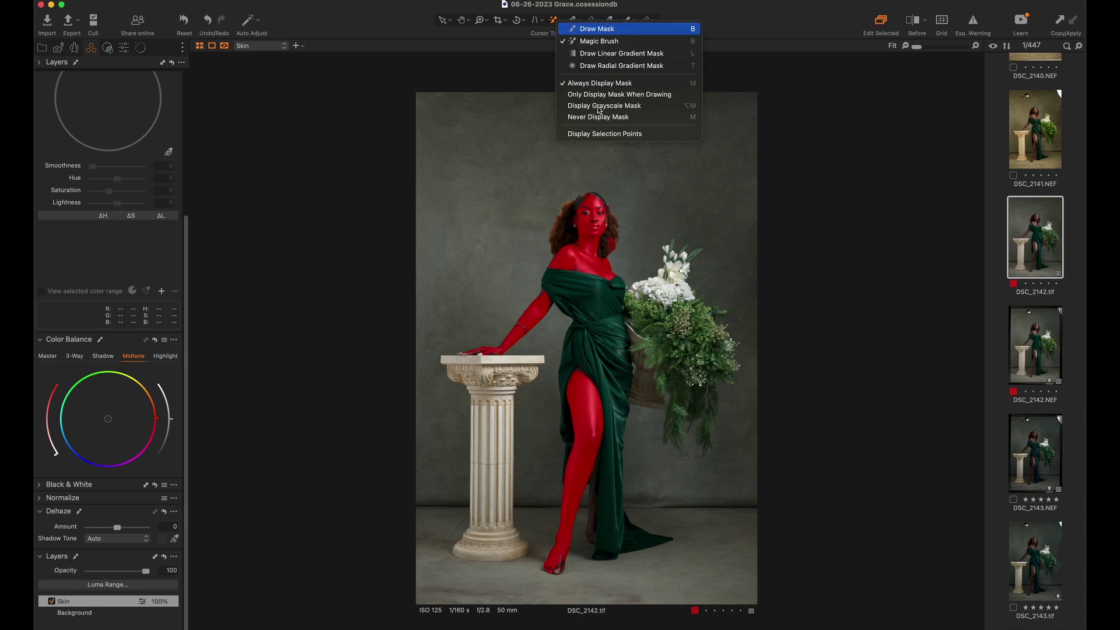
left_click(597, 29)
left_click_drag(592, 216, 589, 221)
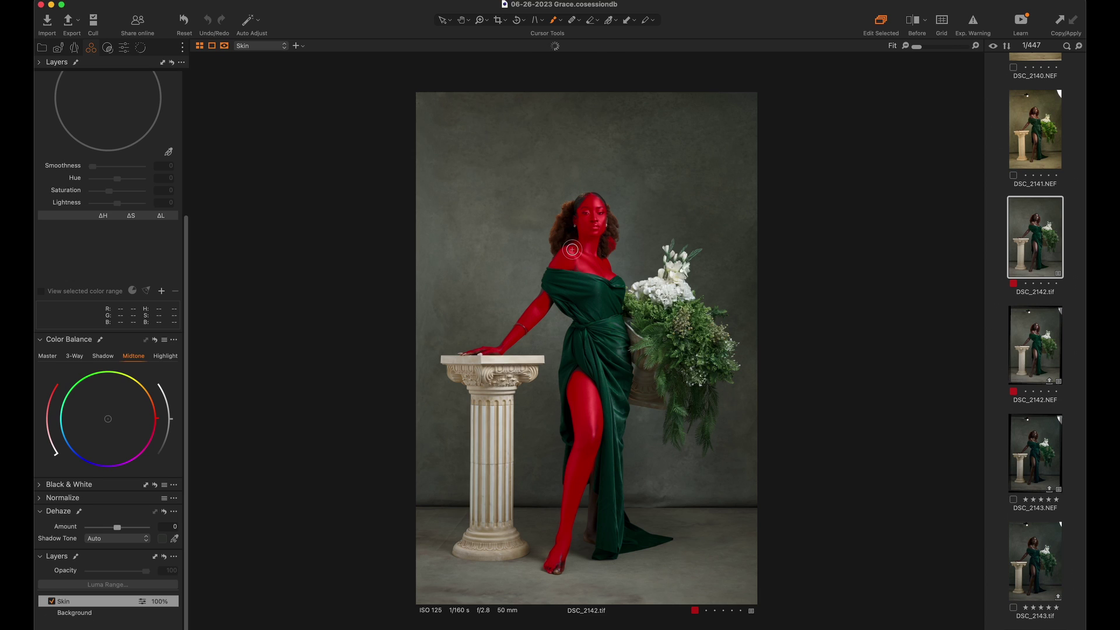
key("m")
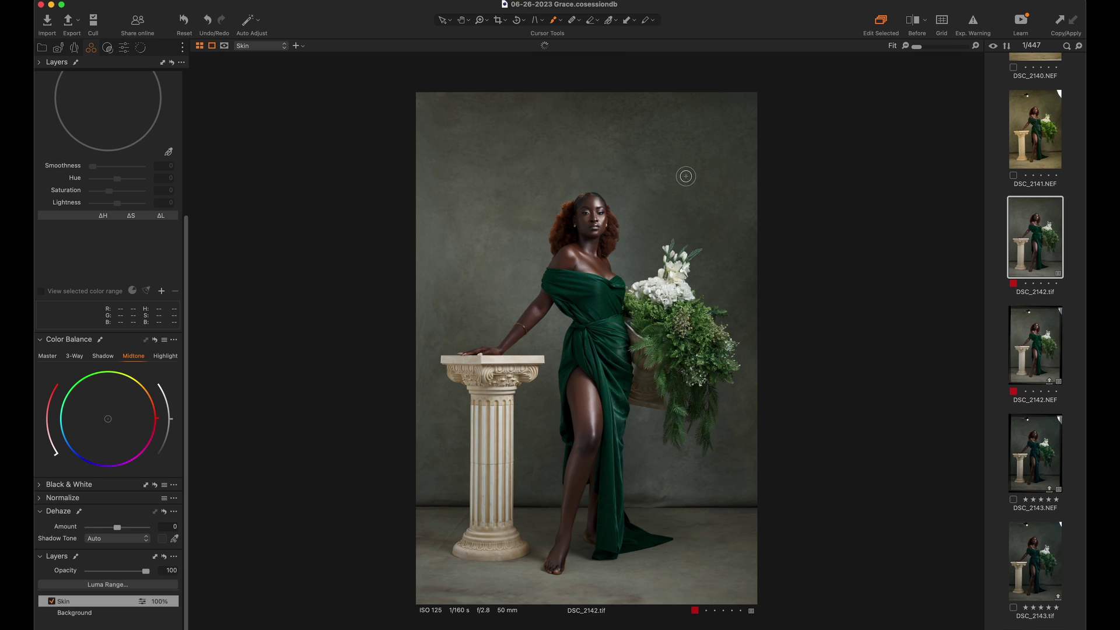
Sample the skin colour near the base of the neck for the Color Editor's Skin Tone adjustment on the Skin layer.
key("z")
left_click_drag(547, 173, 654, 321)
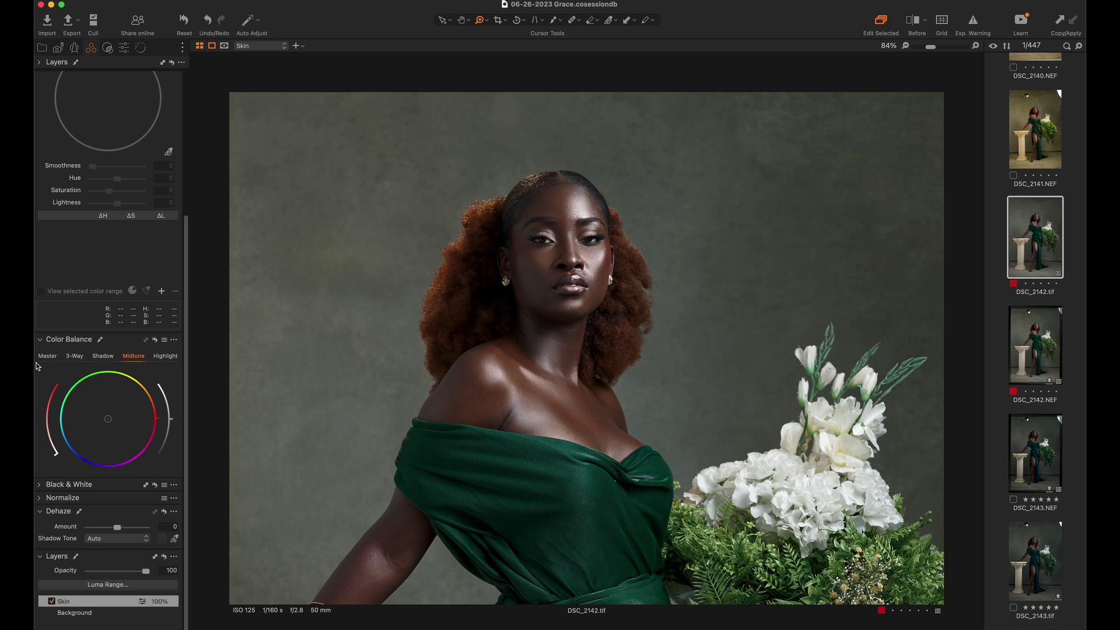
scroll(148, 458, "down", 1)
scroll(146, 327, "up", 10)
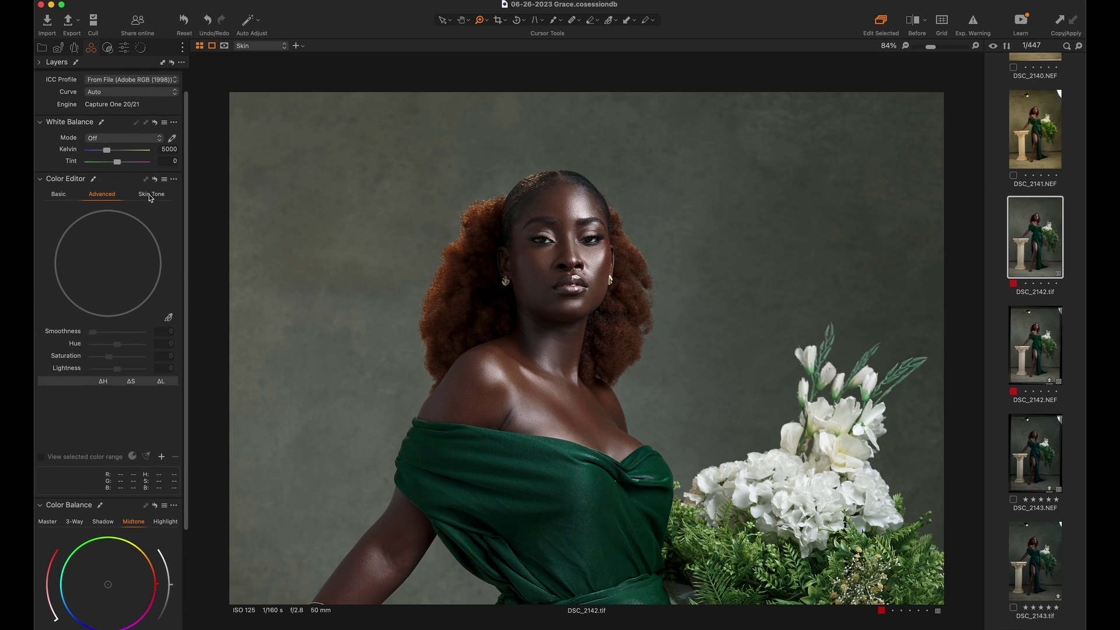
left_click(150, 198)
left_click(101, 198)
left_click(154, 196)
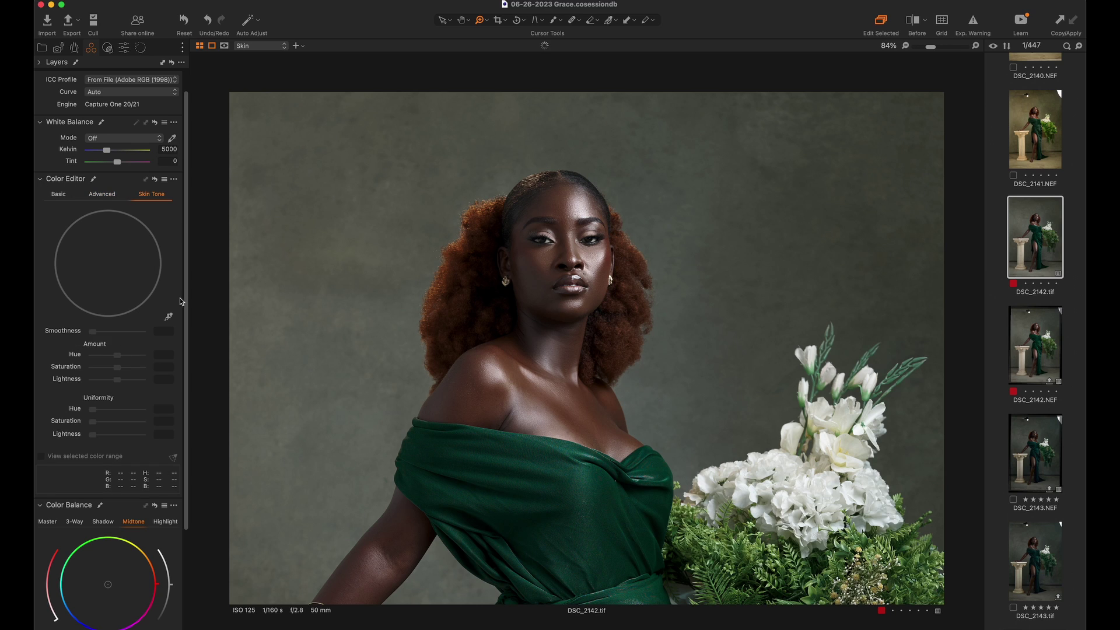
left_click(169, 316)
left_click(523, 363)
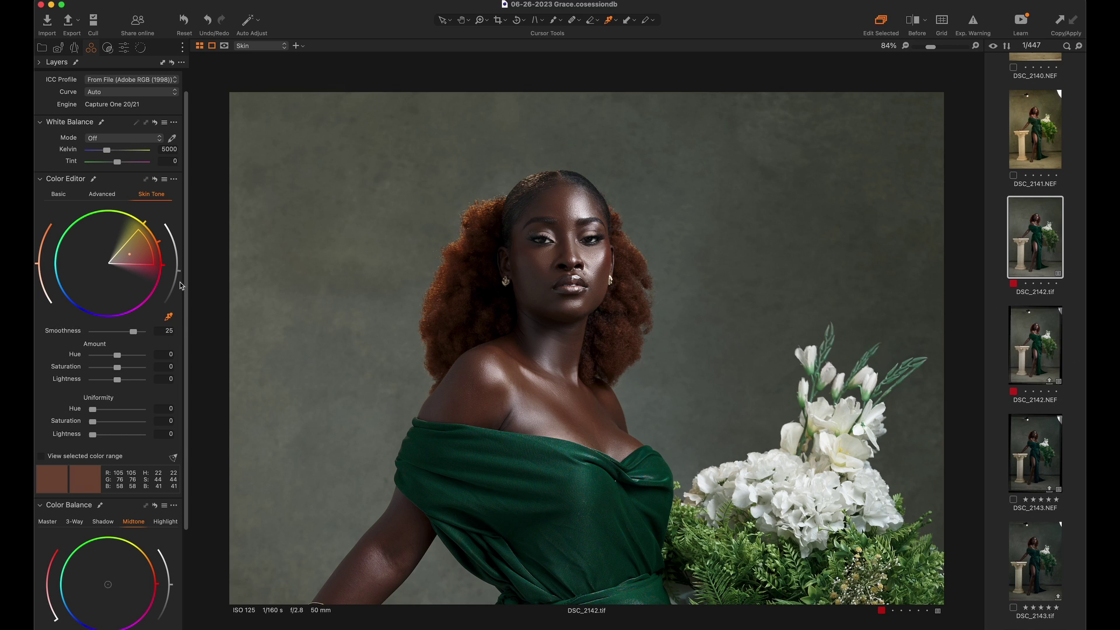
Set the skin tone uniformity to Hue 82.3 and Saturation 100, and compare before and after with the Split View Slider.
left_click_drag(91, 413, 132, 410)
left_click_drag(107, 428, 149, 427)
left_click(926, 20)
left_click(957, 35)
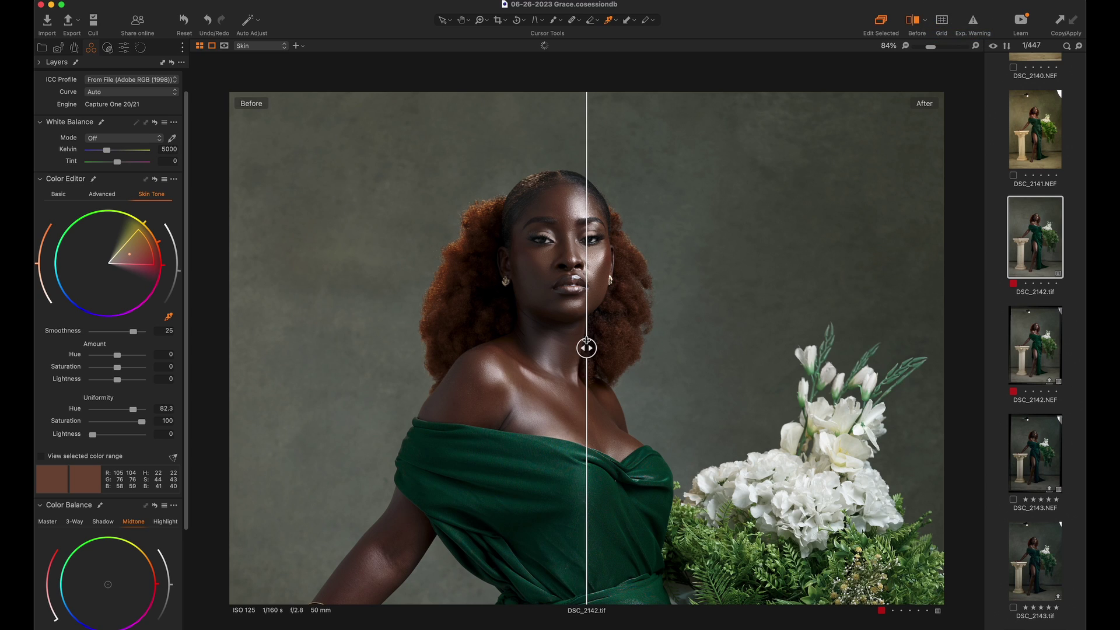
left_click_drag(586, 340, 154, 399)
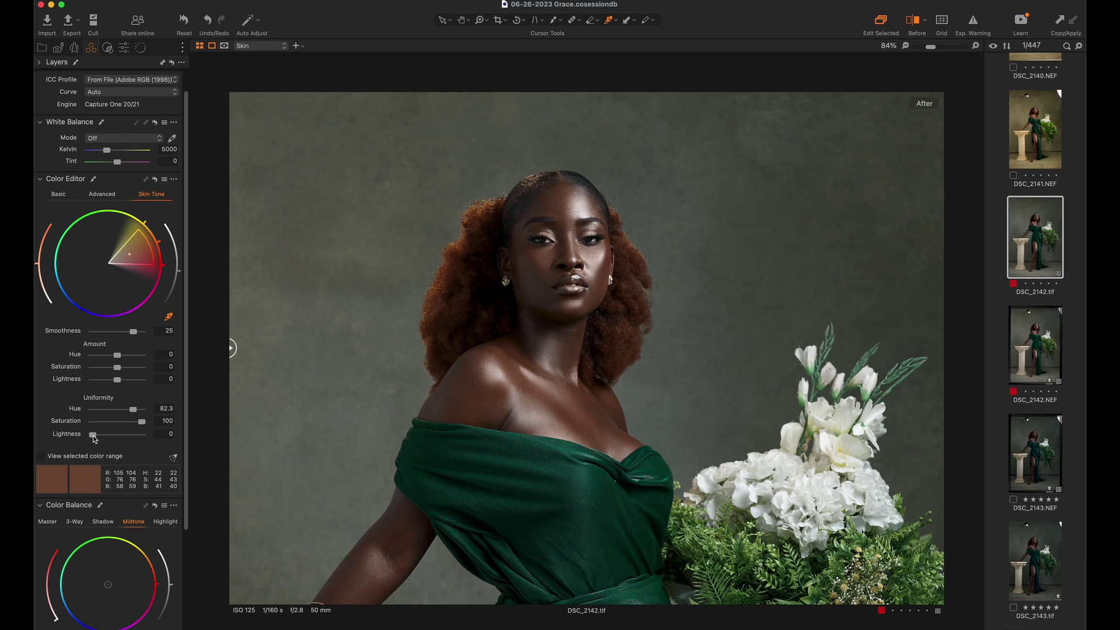
Set the skin tone Lightness uniformity to 19.3 and compare before and after on the full portrait.
mouse_move(94, 437)
left_mouse_down()
mouse_move(139, 434)
mouse_move(105, 441)
left_mouse_up()
mouse_move(112, 445)
left_mouse_down()
mouse_move(157, 428)
mouse_move(92, 440)
mouse_move(106, 441)
left_mouse_up()
key("super+0")
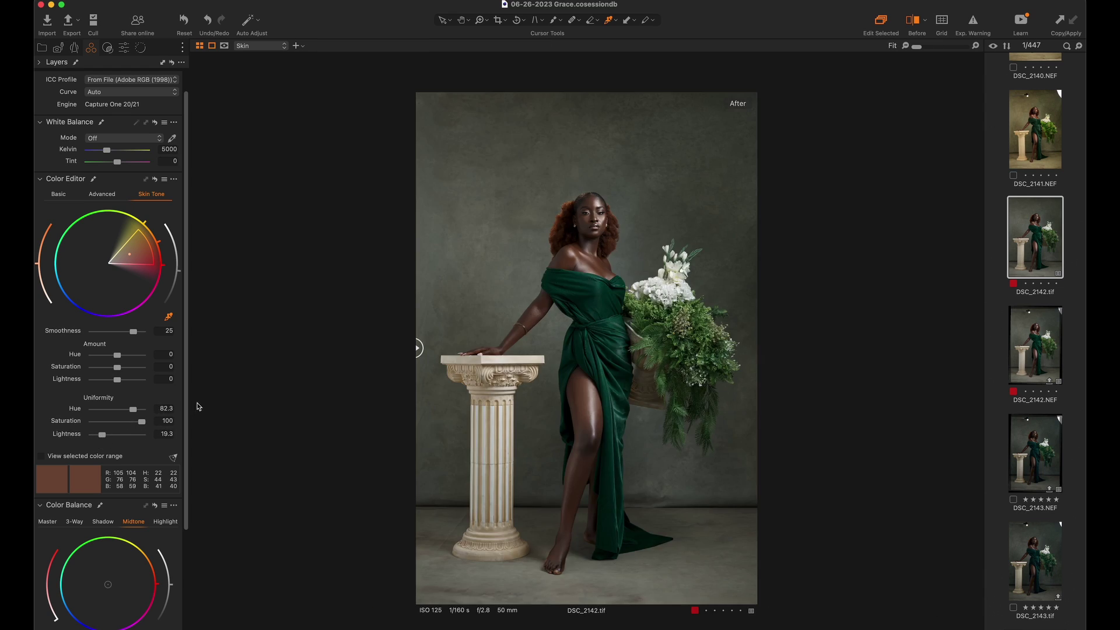
key("y")
key("y")
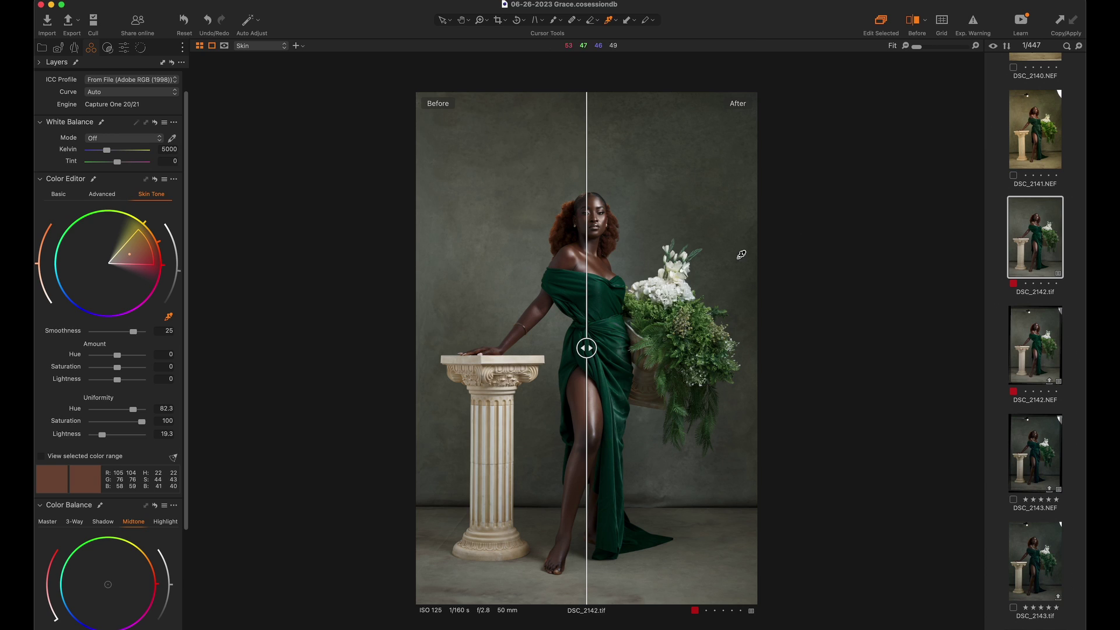
left_click_drag(586, 348, 347, 419)
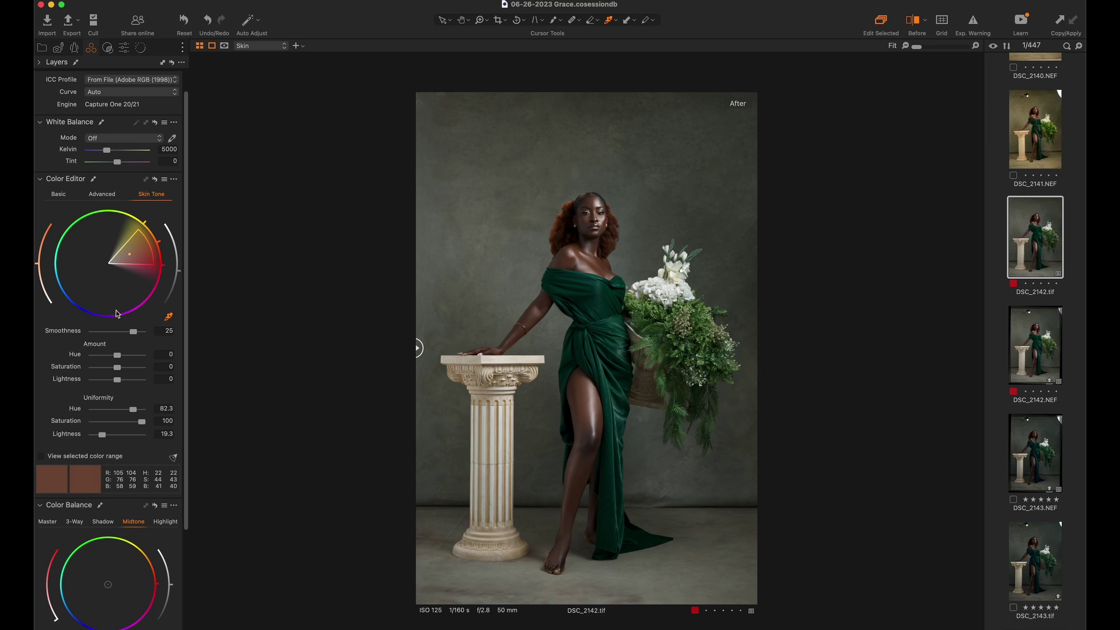
Sample the chest skin in the Advanced Color Editor and set that colour range's Lightness to -18.5.
left_click(102, 195)
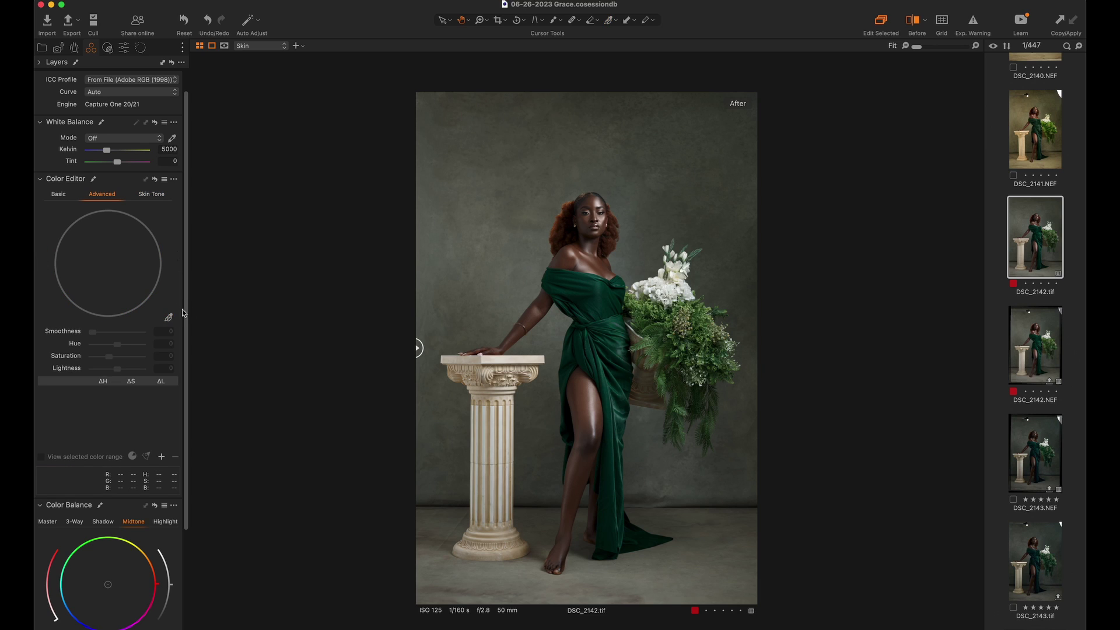
left_click(593, 262)
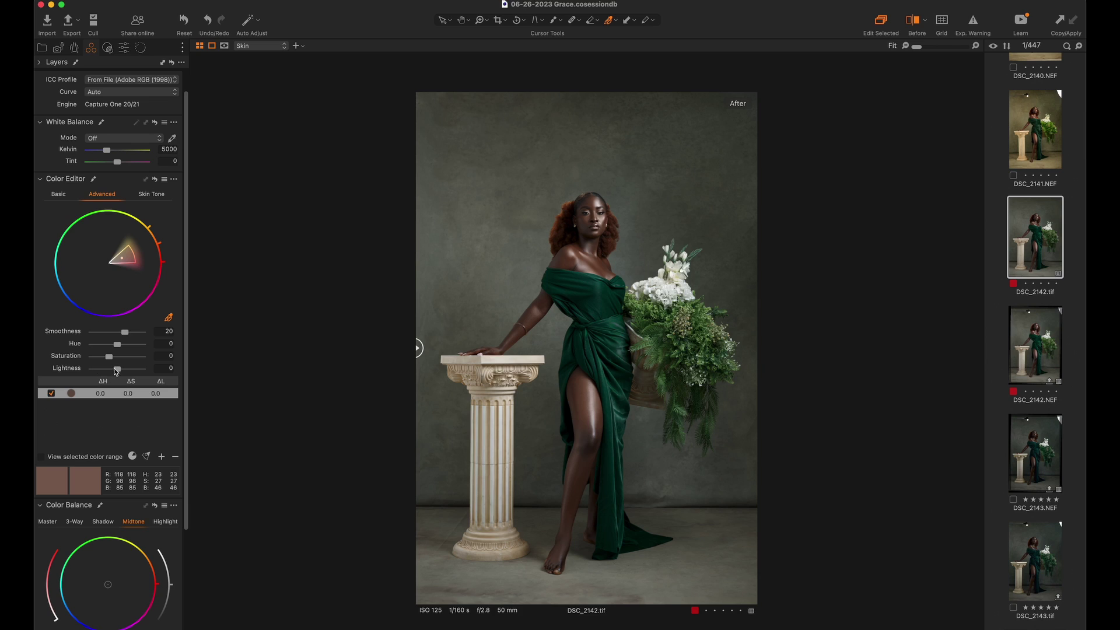
left_click_drag(116, 372, 112, 374)
Lower the RGB Levels white point to 227 on the Background layer.
left_click(251, 45)
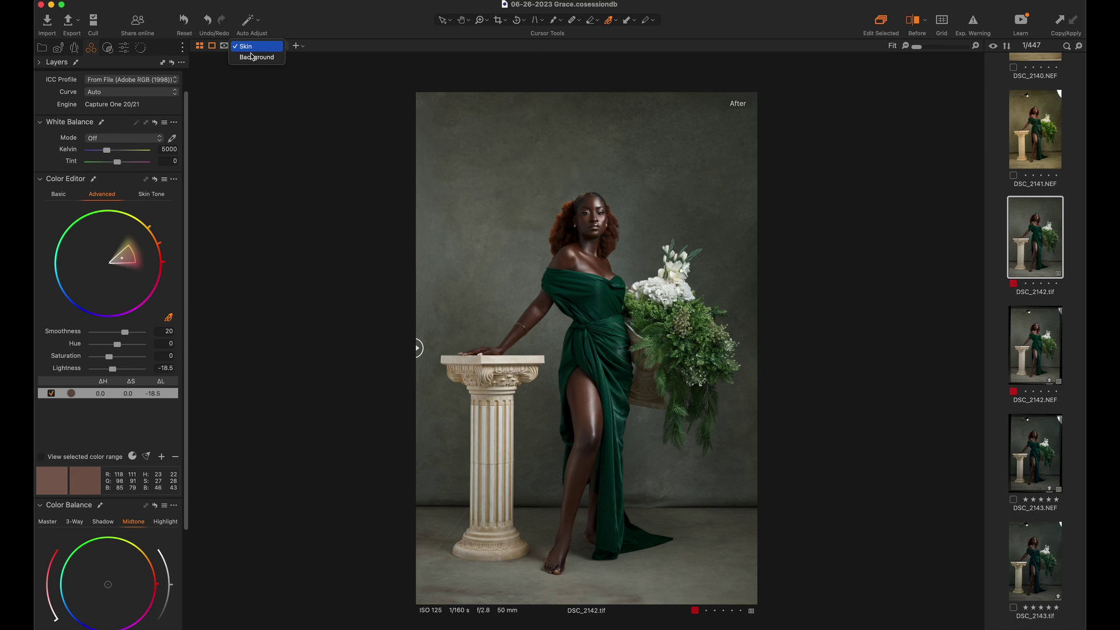
left_click(256, 57)
left_click(123, 49)
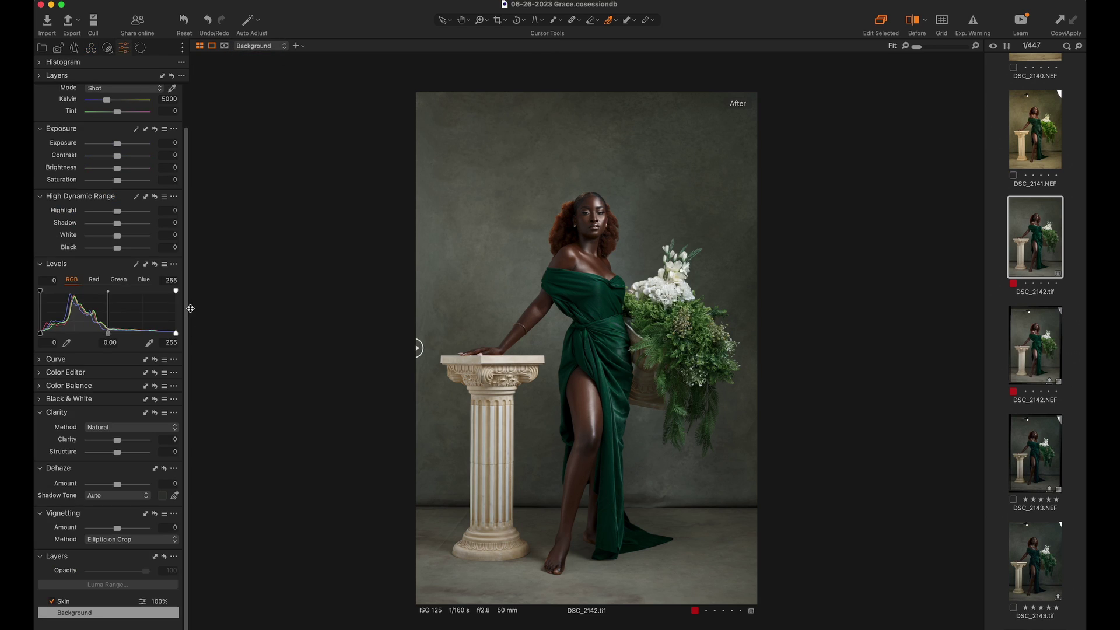
left_click_drag(176, 333, 159, 333)
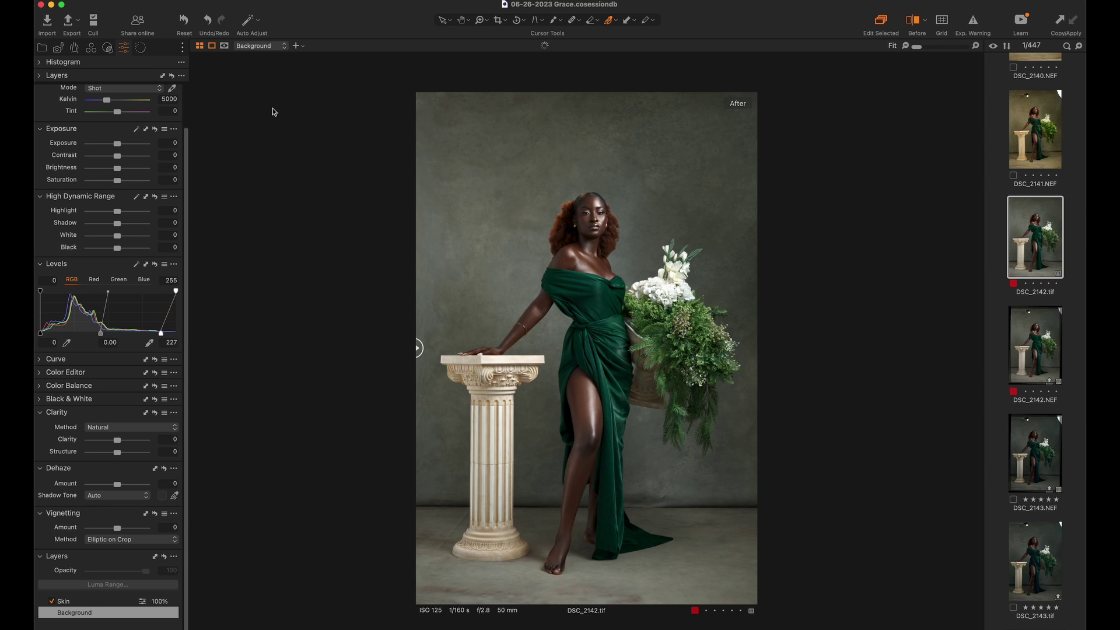
Add a new adjustment layer with a radial gradient mask covering the area outside an ellipse around the model, and fit its size and falloff.
left_click(297, 46)
key("t")
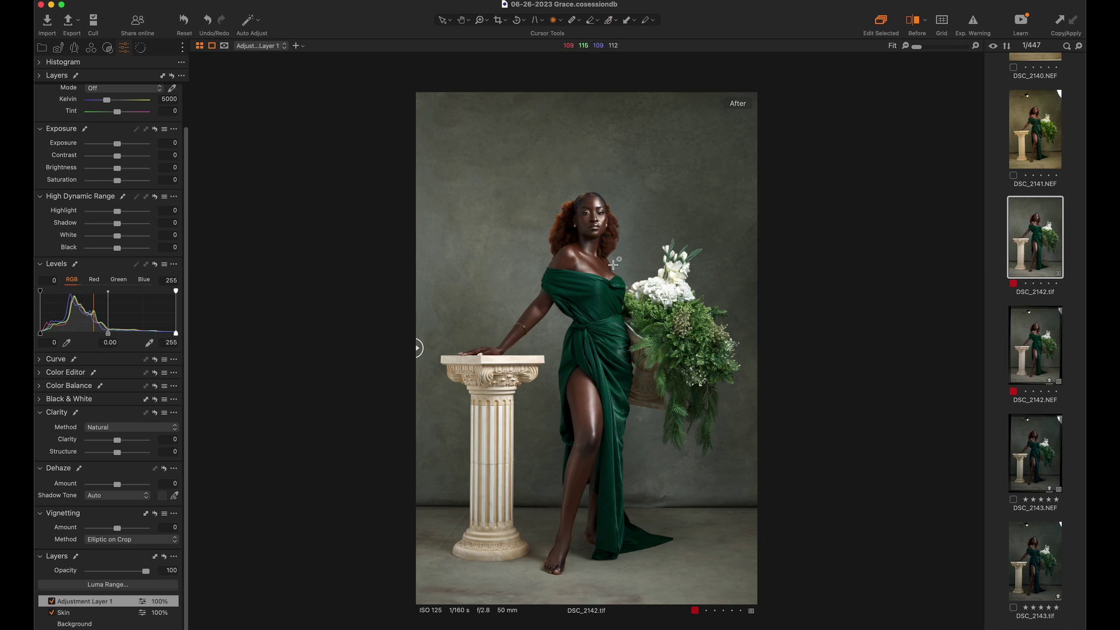
right_click(611, 272)
right_click(609, 272)
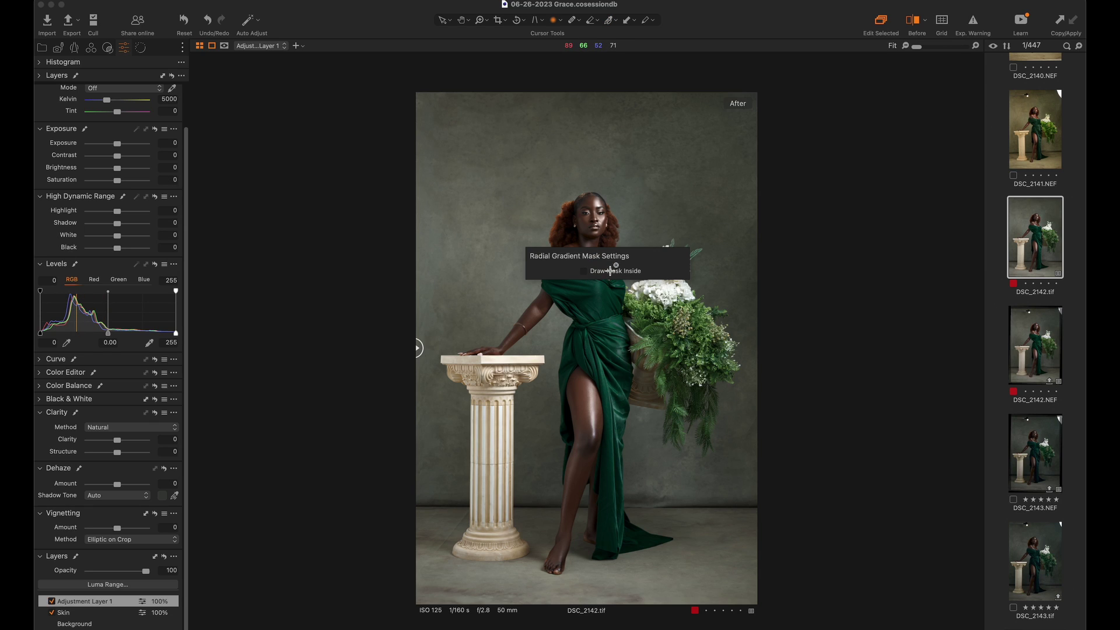
left_click_drag(577, 273, 787, 571)
left_click_drag(590, 327, 608, 361)
key("m")
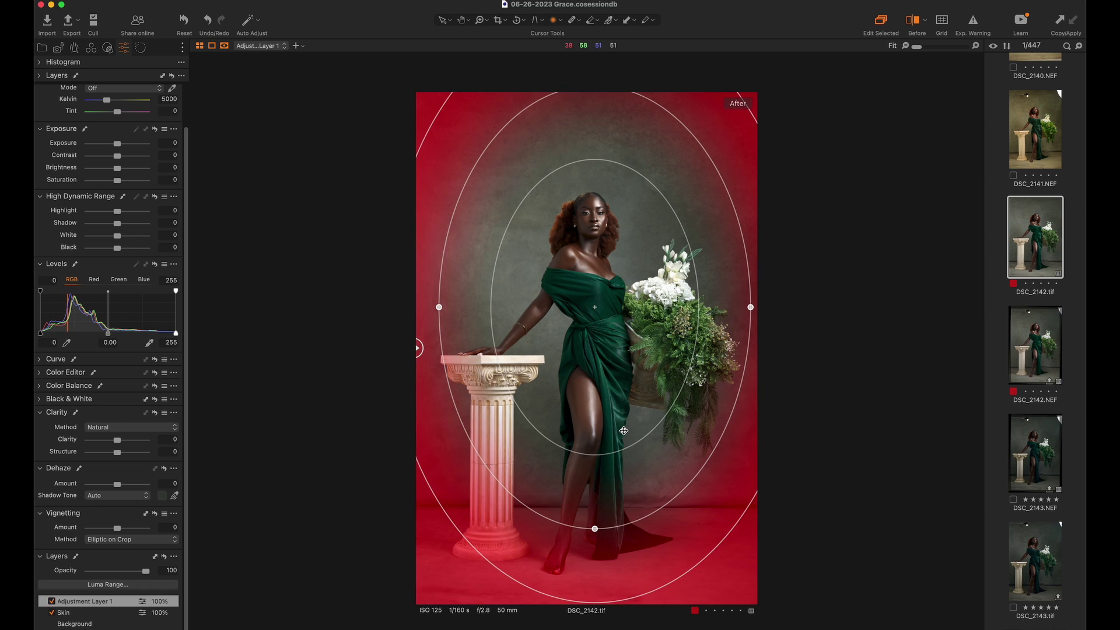
key("m")
left_click_drag(624, 451, 578, 280)
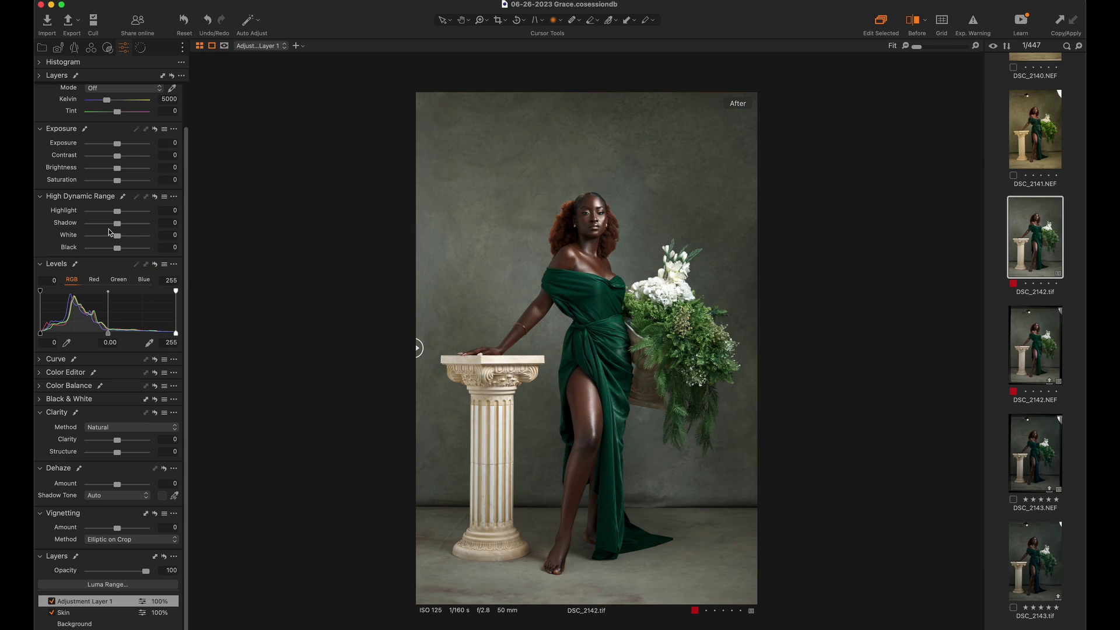
Set the radial mask layer's Brightness to -16 and compare before and after in split and full view.
left_click_drag(116, 170, 108, 171)
key("y")
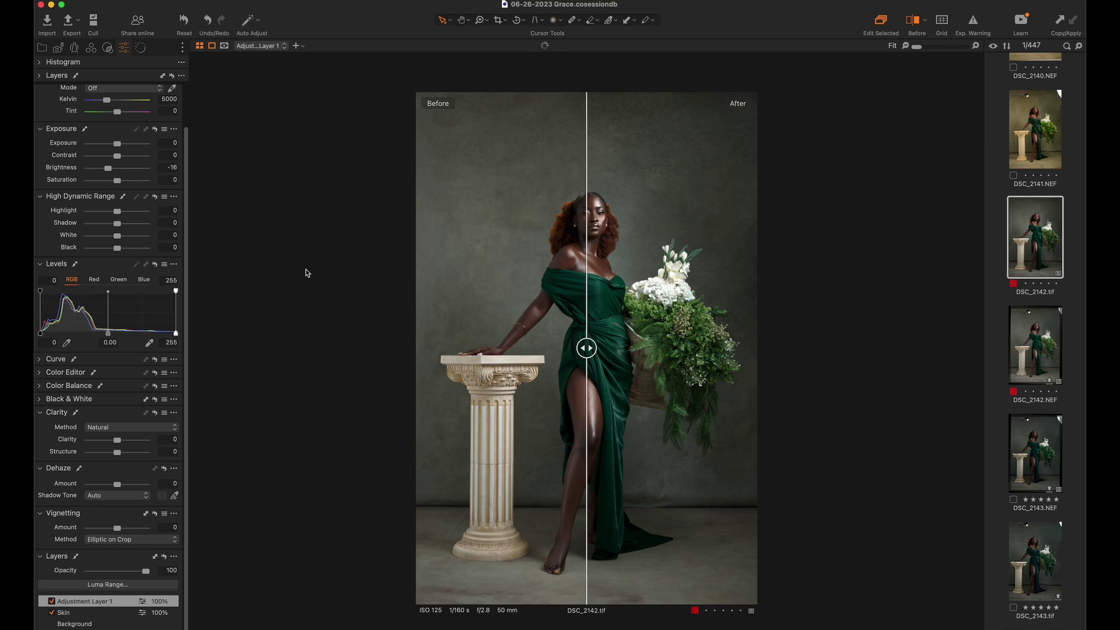
left_click(922, 22)
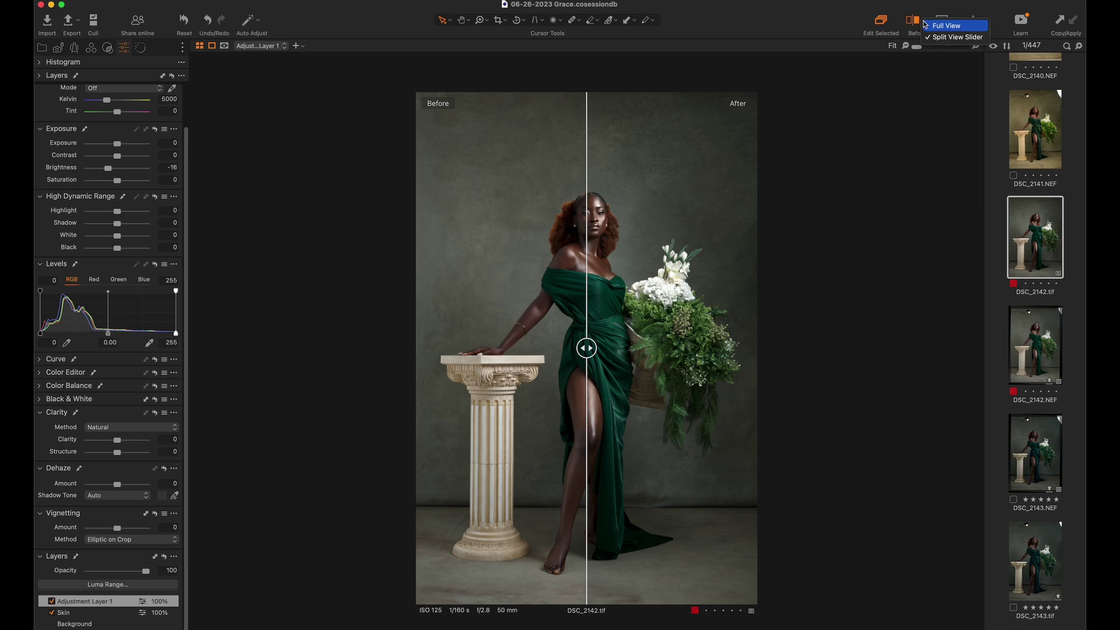
left_click(938, 26)
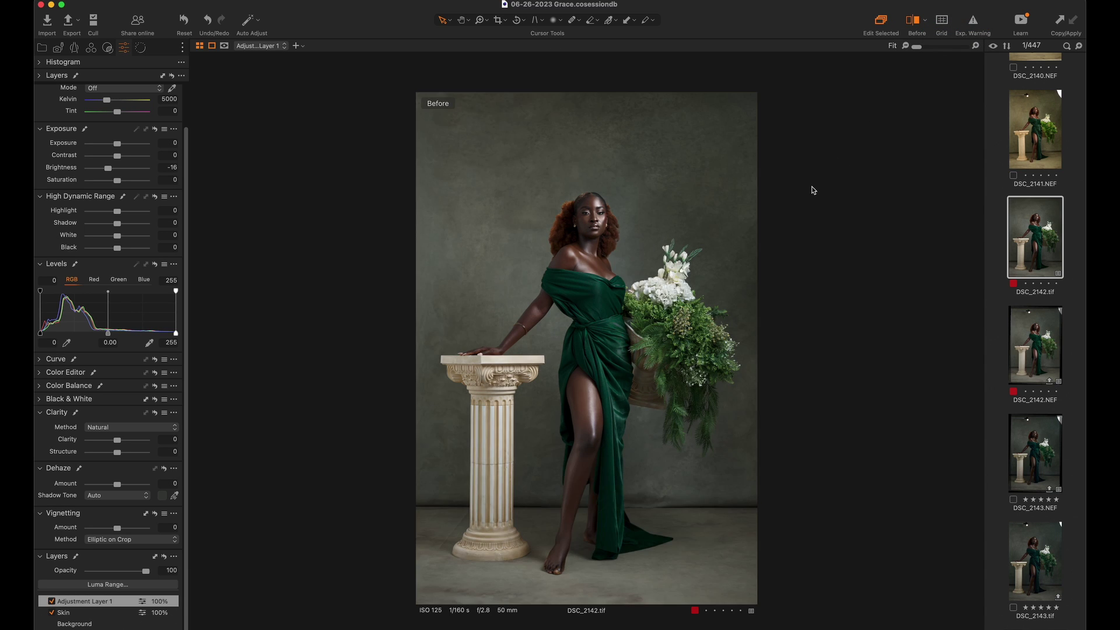
key("y")
key("y")
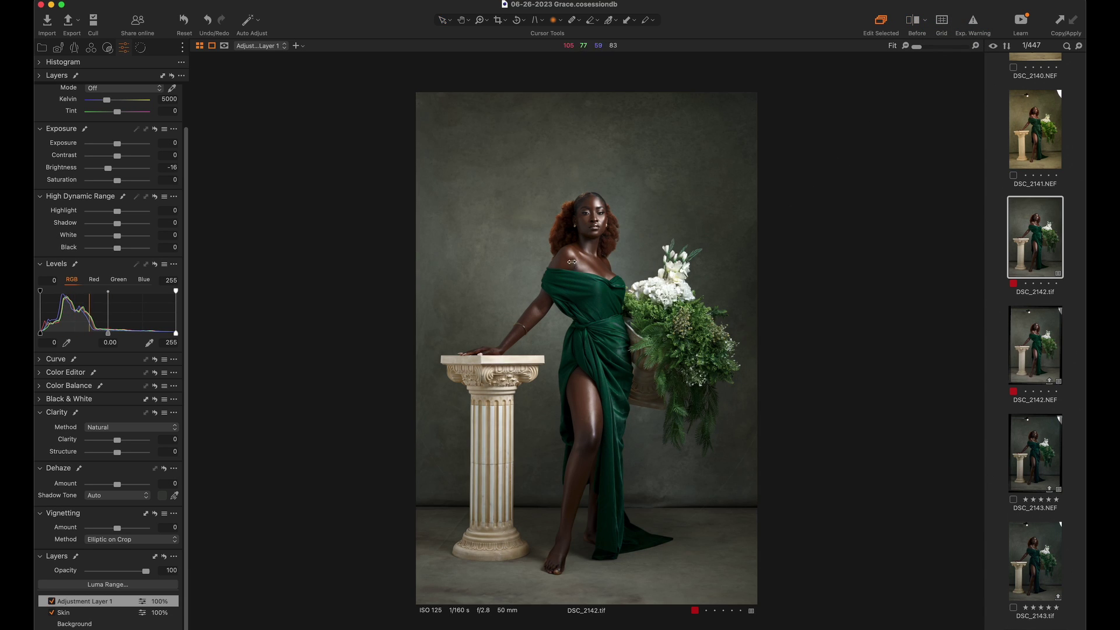
Readjust the radial gradient mask around the model's upper chest and return to the Select cursor.
key("t")
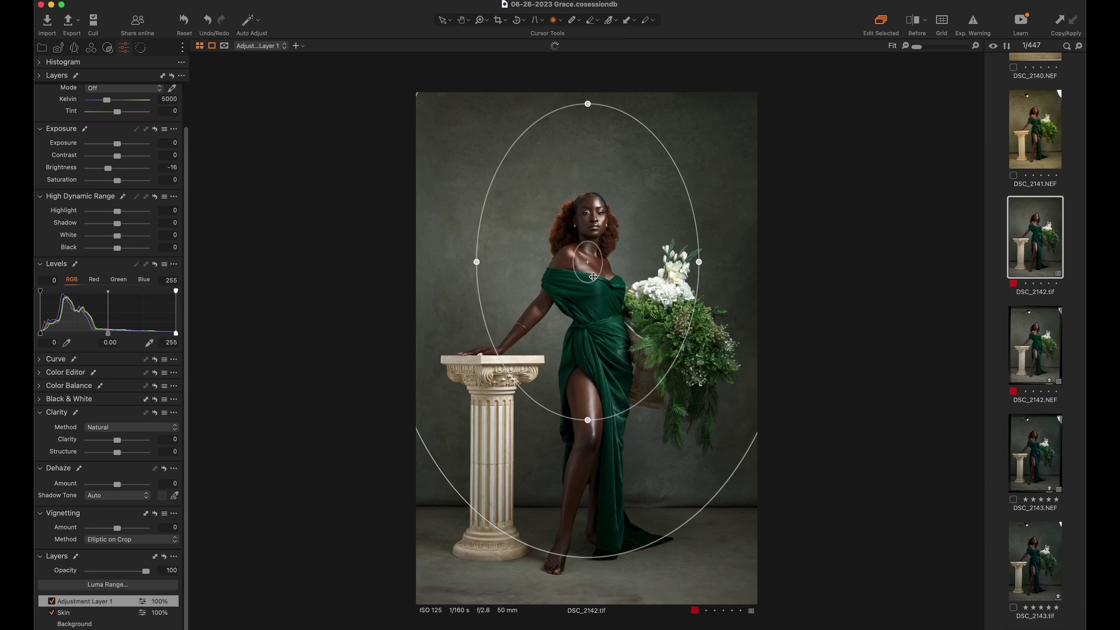
left_click_drag(594, 281, 592, 262)
key("v")
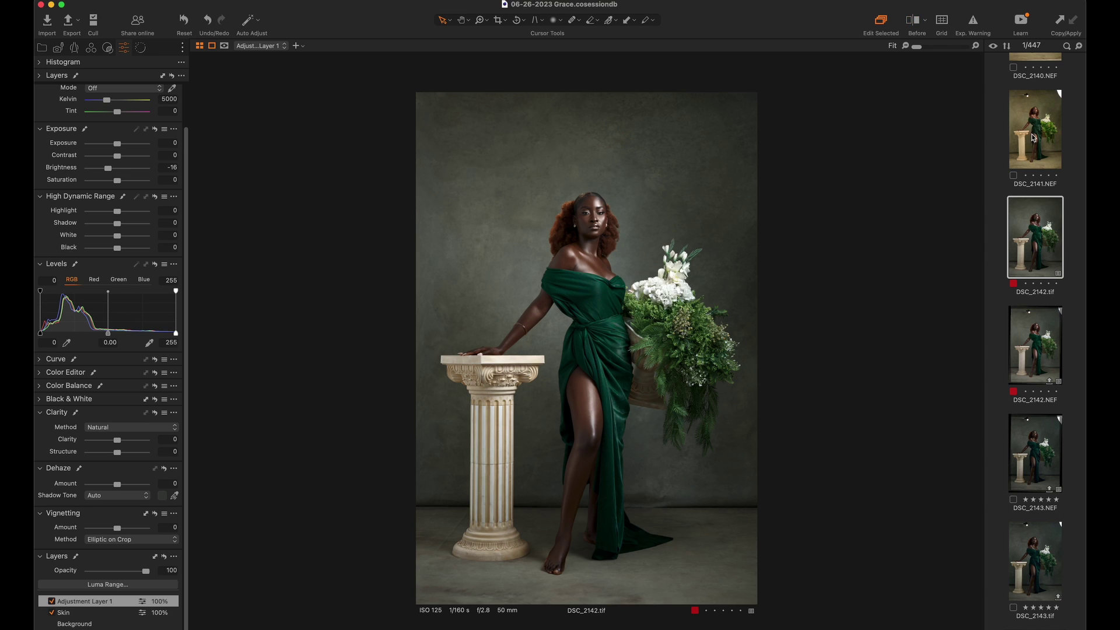
Reset all adjustments on DSC_2142.NEF and view it side by side with DSC_2142.tif.
left_click(1049, 353)
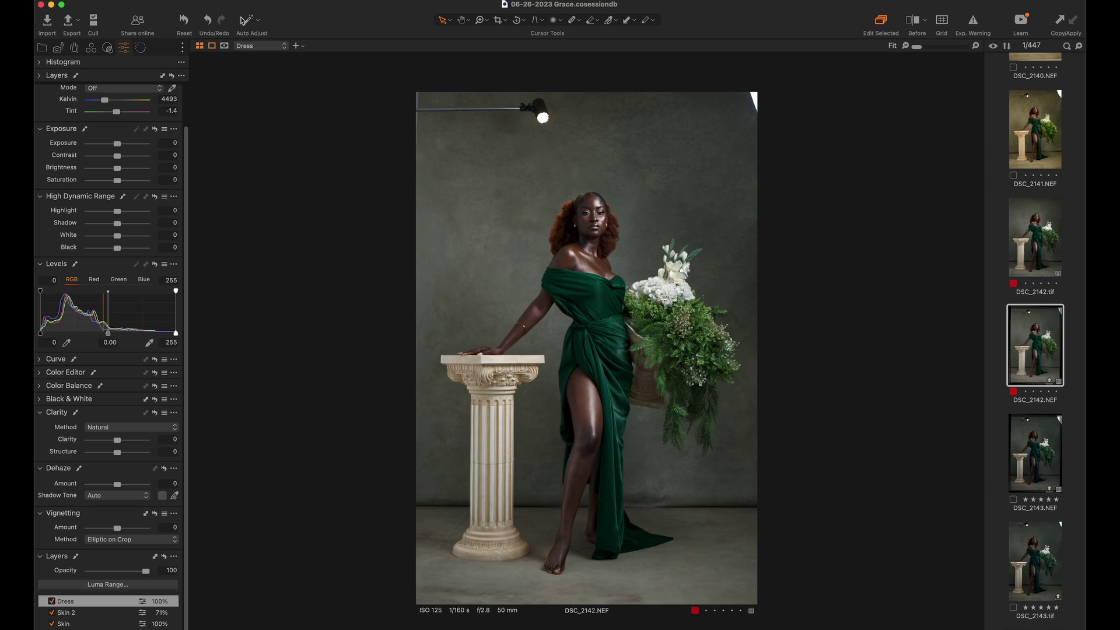
left_click(186, 24)
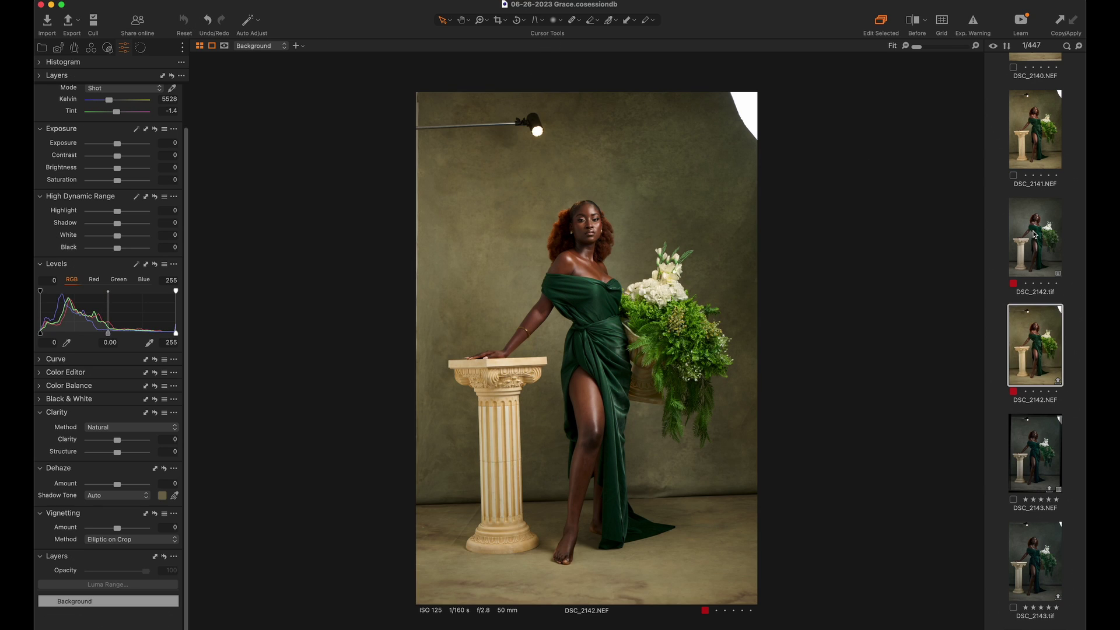
left_click(1044, 246, "super")
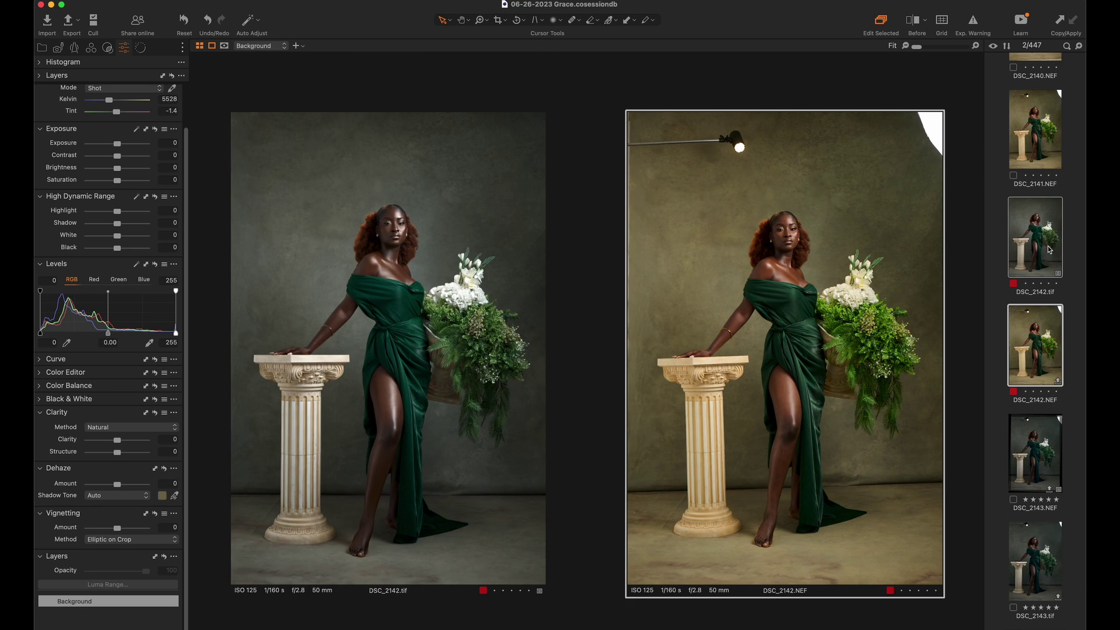